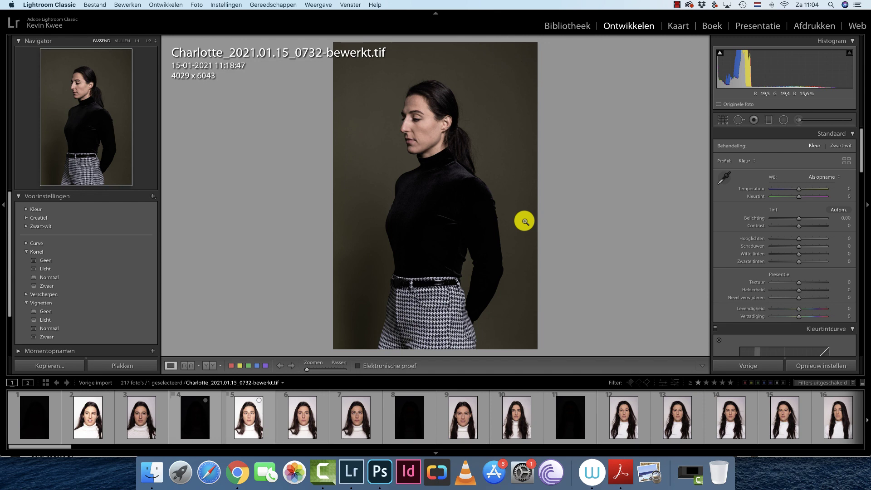
- Switch to grid view and update the chosen photo to the current process version
{"action": "key", "text": "g"}
{"action": "scroll", "coordinate": [391, 159], "scroll_direction": "up", "scroll_amount": 15}
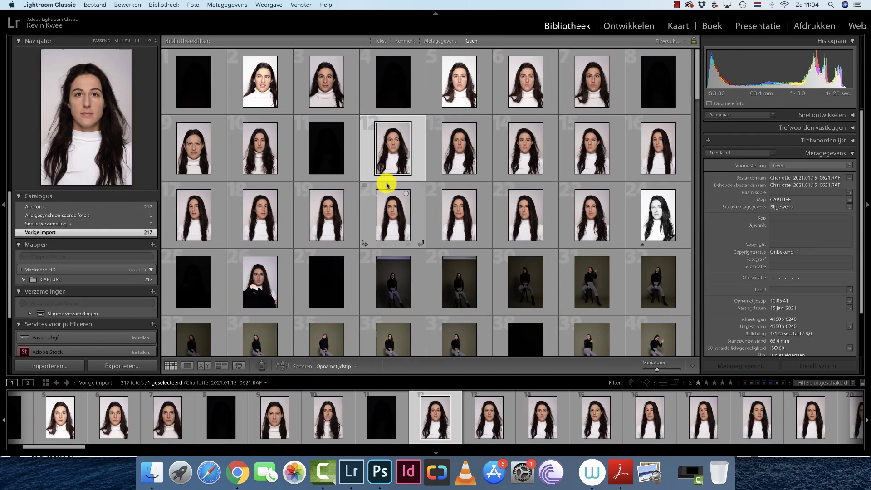
{"action": "right_click", "coordinate": [646, 223]}
{"action": "mouse_move", "coordinate": [684, 357]}
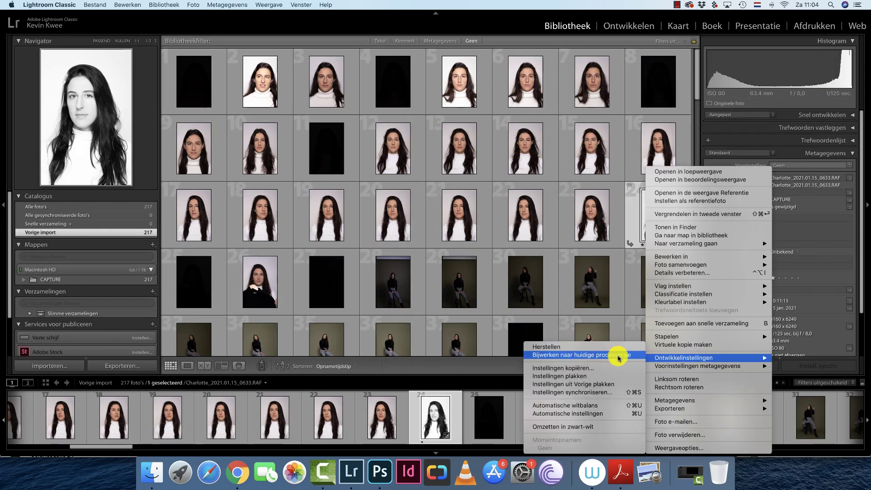
{"action": "left_click", "coordinate": [619, 356]}
- Select the seated olive-backdrop series from photo 28 and give it a yellow label
{"action": "left_click", "coordinate": [421, 255]}
{"action": "scroll", "coordinate": [428, 241], "scroll_direction": "down", "scroll_amount": 2}
{"action": "scroll", "coordinate": [408, 245], "scroll_direction": "down", "scroll_amount": 4}
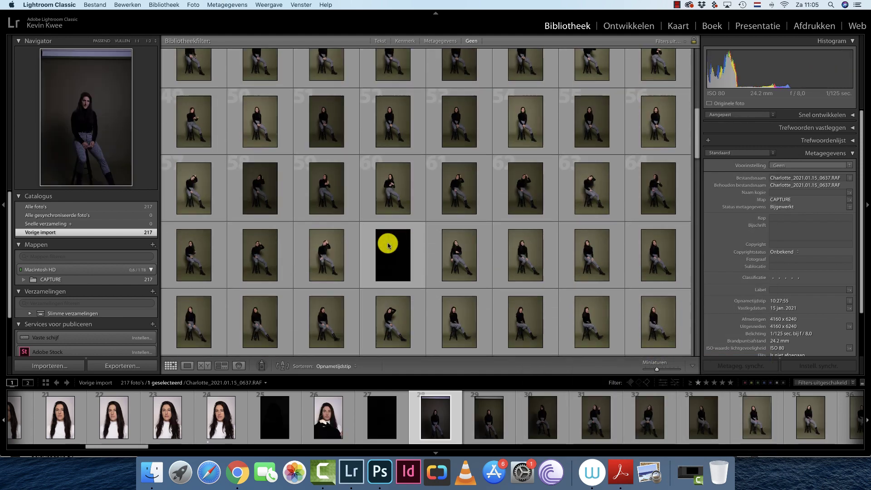
{"action": "scroll", "coordinate": [389, 245], "scroll_direction": "down", "scroll_amount": 3}
{"action": "left_click", "coordinate": [583, 208], "text": "shift"}
{"action": "key", "text": "7"}
- Rate photos 108 and 109 one star
{"action": "left_click", "coordinate": [647, 217]}
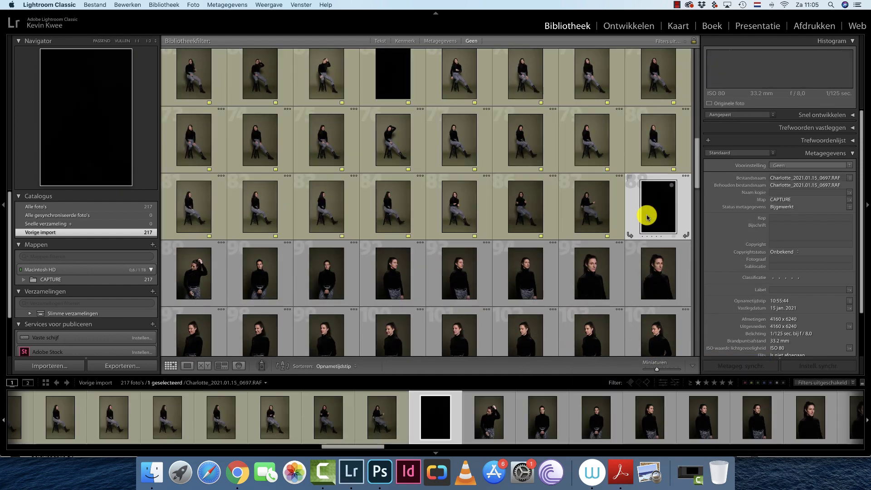
{"action": "scroll", "coordinate": [646, 217], "scroll_direction": "down", "scroll_amount": 3}
{"action": "left_click", "coordinate": [451, 258]}
{"action": "key", "text": "Up"}
{"action": "key", "text": "shift+Left"}
{"action": "key", "text": "1"}
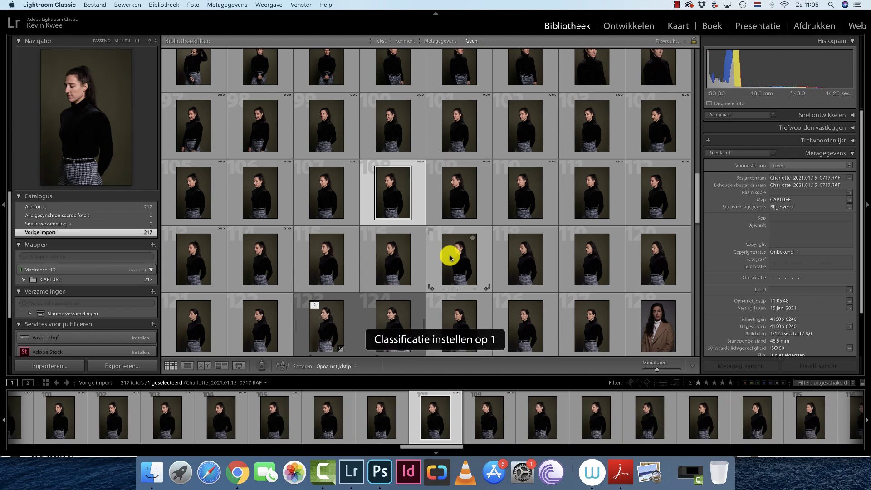
- Look through the coat portraits from photo 117, selecting 141 and later coat shots
{"action": "left_click", "coordinate": [450, 258]}
{"action": "scroll", "coordinate": [454, 272], "scroll_direction": "down", "scroll_amount": 3}
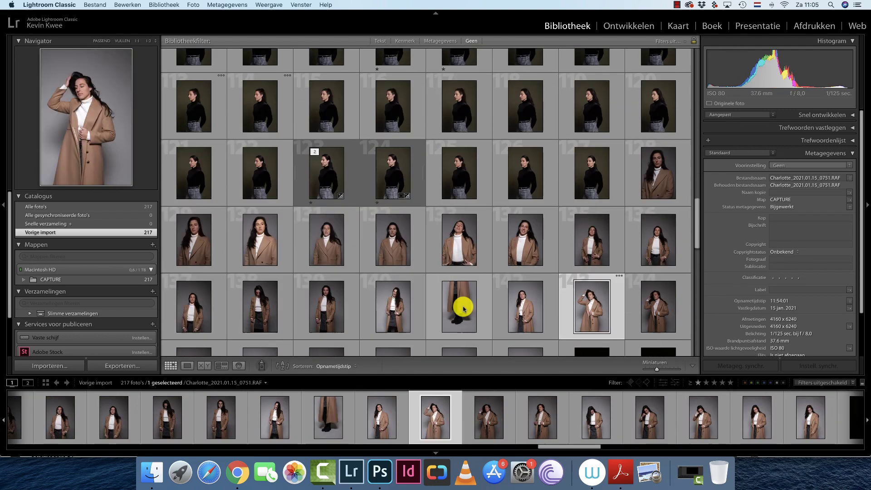
{"action": "left_click", "coordinate": [458, 300]}
{"action": "scroll", "coordinate": [456, 273], "scroll_direction": "down", "scroll_amount": 3}
{"action": "left_click", "coordinate": [453, 195]}
{"action": "scroll", "coordinate": [453, 204], "scroll_direction": "down", "scroll_amount": 3}
{"action": "left_click", "coordinate": [453, 214]}
- Check photos 196, 190, 171 and 175, then rate photos 178 and 179 one star
{"action": "left_click", "coordinate": [424, 286]}
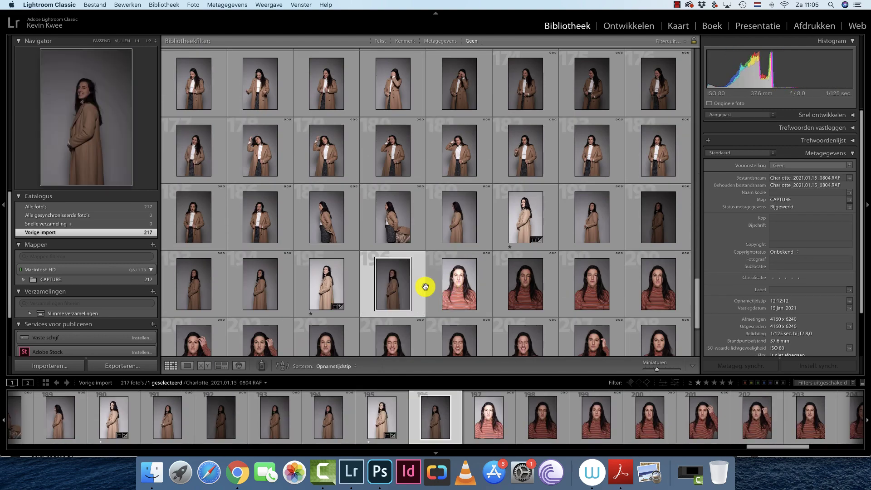
{"action": "scroll", "coordinate": [428, 244], "scroll_direction": "down", "scroll_amount": 3}
{"action": "scroll", "coordinate": [477, 238], "scroll_direction": "up", "scroll_amount": 3}
{"action": "left_click", "coordinate": [521, 233]}
{"action": "left_click", "coordinate": [341, 113]}
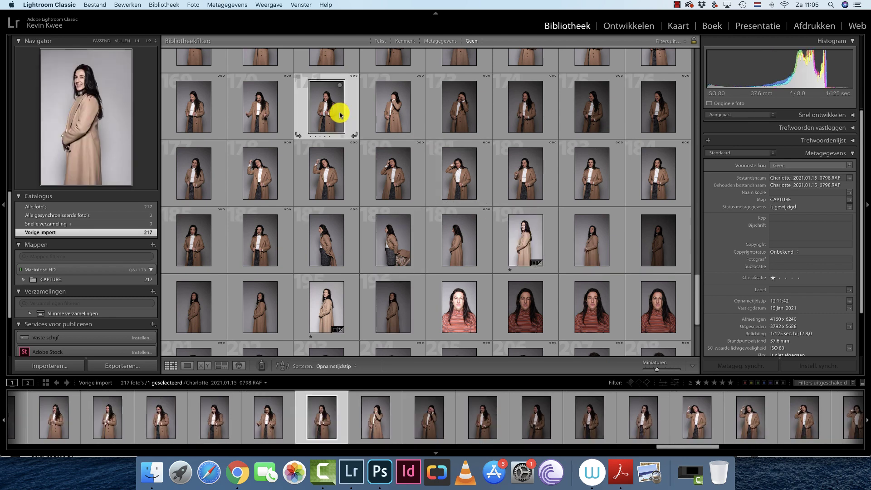
{"action": "left_click", "coordinate": [586, 115]}
{"action": "key", "text": "Right"}
{"action": "key", "text": "Right"}
{"action": "key", "text": "Right"}
{"action": "key", "text": "1"}
{"action": "key", "text": "Right"}
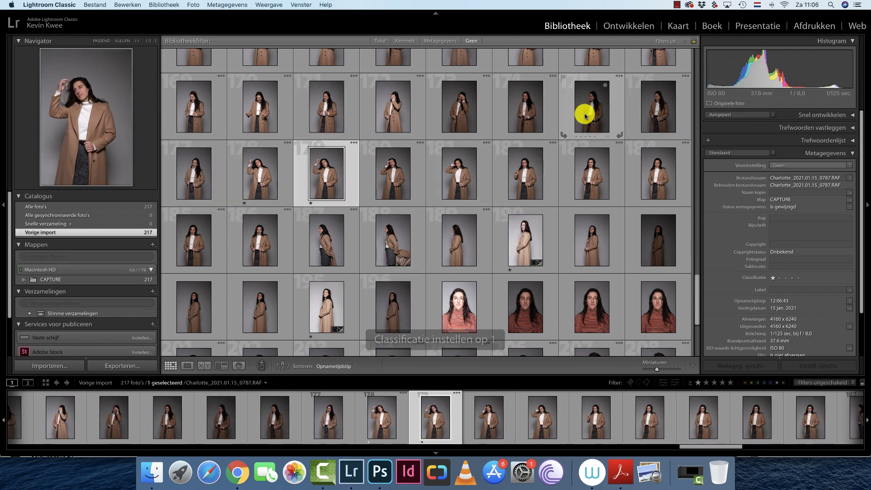
{"action": "key", "text": "1"}
- Check photos 190 and 195, then rate photo 193 one star
{"action": "left_click", "coordinate": [528, 254]}
{"action": "scroll", "coordinate": [525, 249], "scroll_direction": "down", "scroll_amount": 3}
{"action": "left_click", "coordinate": [389, 136]}
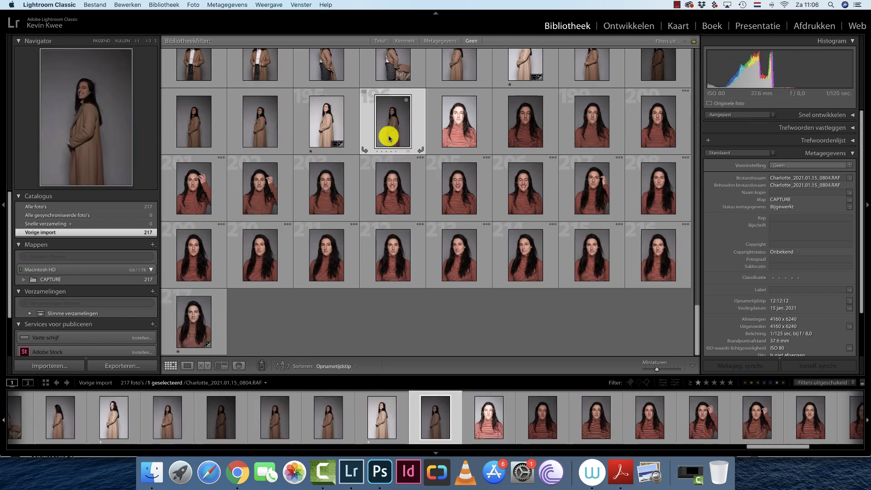
{"action": "left_click", "coordinate": [343, 117]}
{"action": "key", "text": "Left"}
{"action": "key", "text": "Left"}
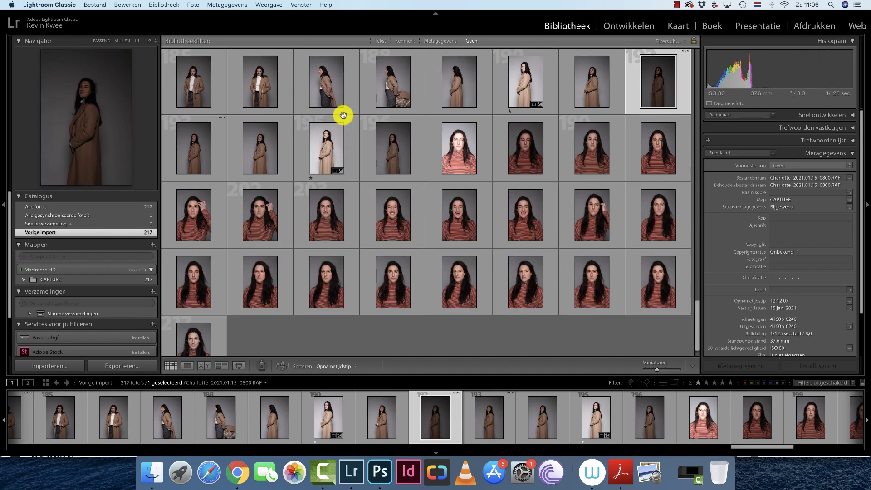
{"action": "key", "text": "1"}
- Select photo 216, then go back to the first photo of the shoot
{"action": "scroll", "coordinate": [499, 190], "scroll_direction": "down", "scroll_amount": 1}
{"action": "left_click", "coordinate": [663, 256]}
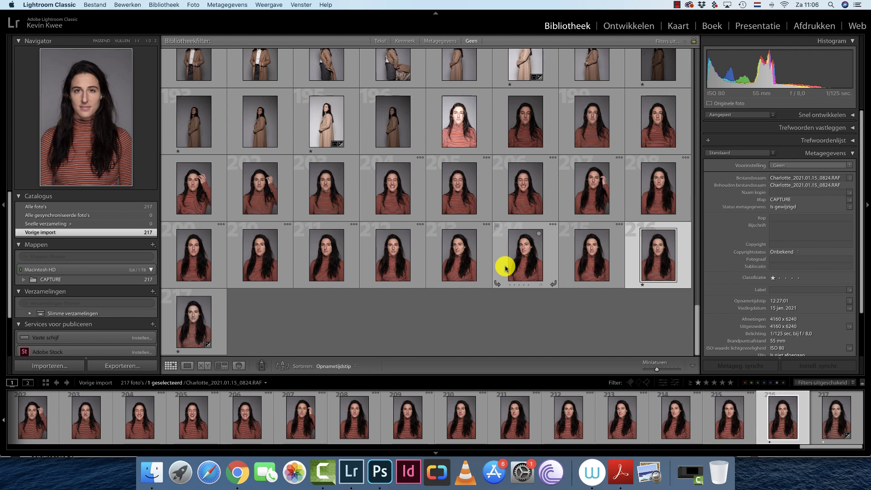
{"action": "scroll", "coordinate": [505, 267], "scroll_direction": "up", "scroll_amount": 20}
{"action": "mouse_move", "coordinate": [194, 81]}
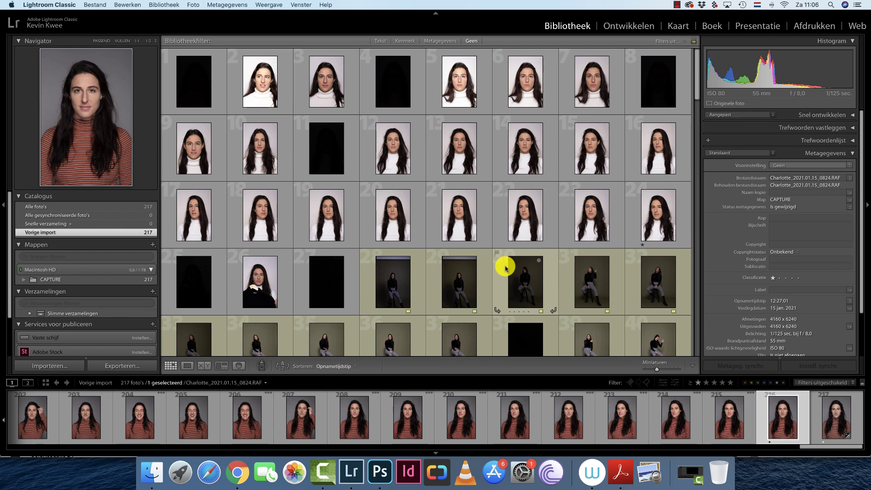
{"action": "left_click", "coordinate": [194, 94]}
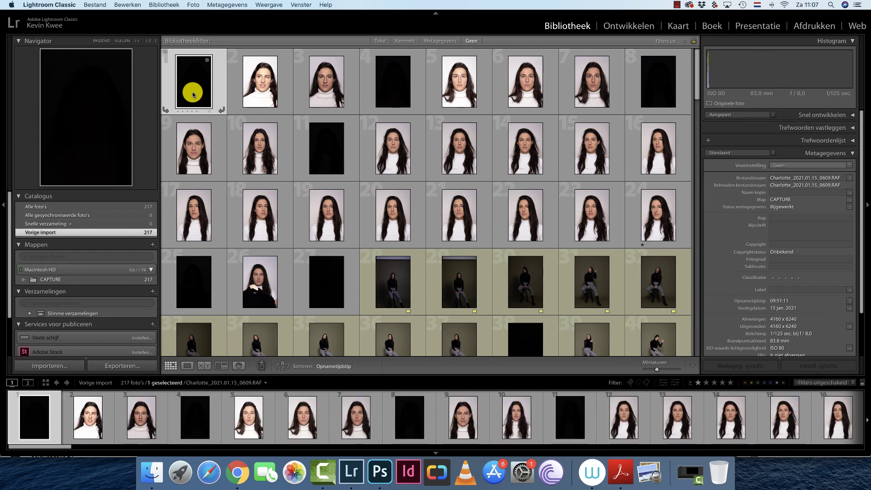
- Open the first portrait in Loupe view, step through, and rate photo 0618 one star
{"action": "double_click", "coordinate": [194, 94]}
{"action": "key", "text": "Right"}
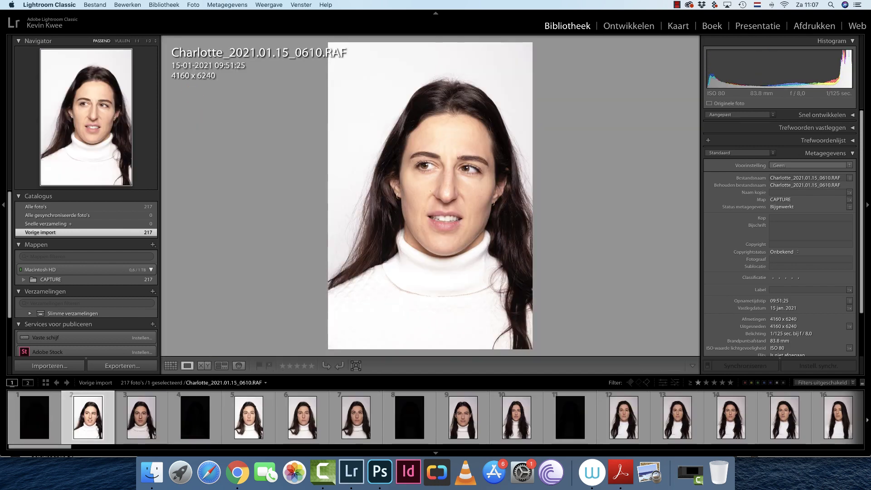
{"action": "key", "text": "Right"}
{"action": "key", "text": "Right"}
{"action": "key", "text": "Right"}
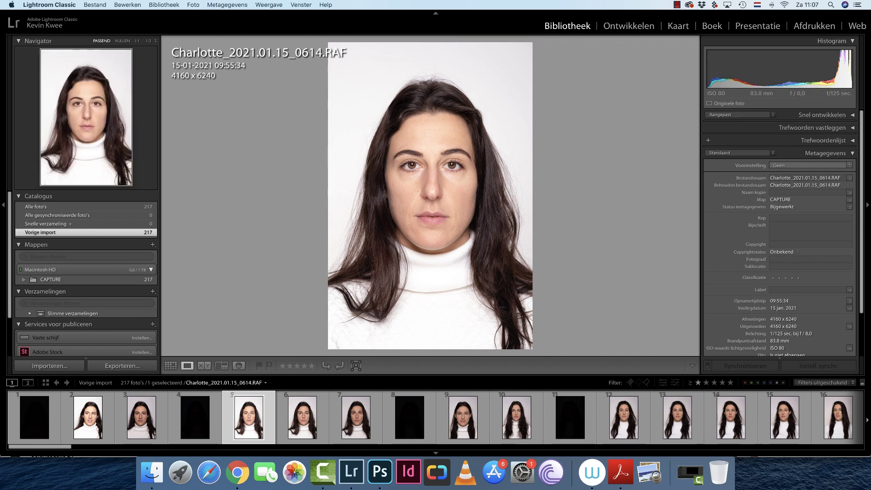
{"action": "key", "text": "Right"}
{"action": "key", "text": "Right"}
{"action": "key", "text": "Right"}
{"action": "key", "text": "Right"}
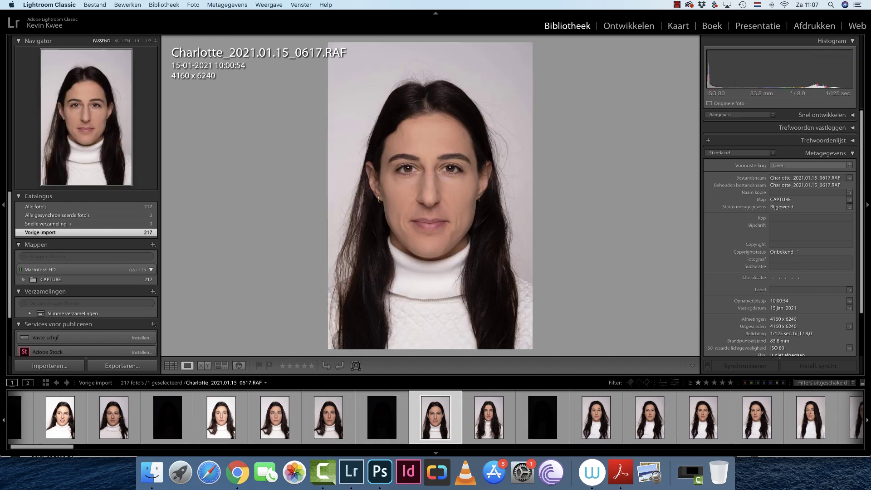
{"action": "key", "text": "1"}
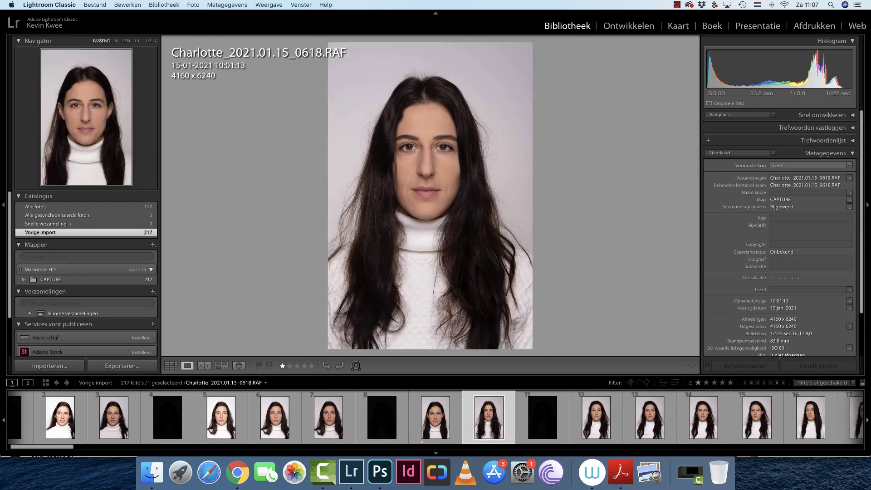
{"action": "key", "text": "Left"}
- Move on through photos 0619–0624, rating the next keeper (0625) one star
{"action": "key", "text": "Right"}
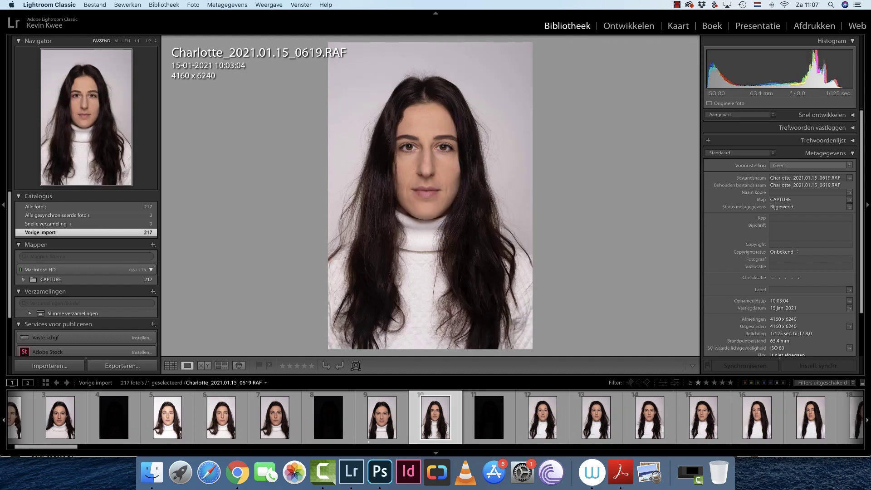
{"action": "key", "text": "Right"}
{"action": "key", "text": "Right"}
{"action": "key", "text": "Right"}
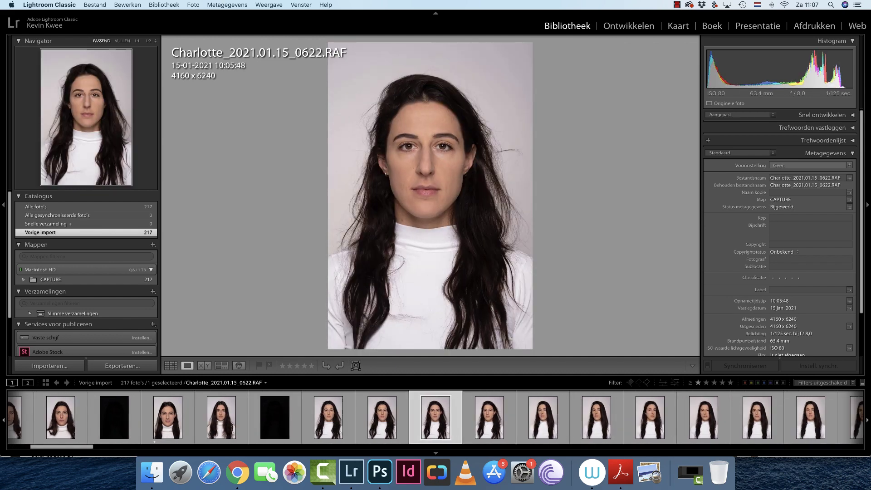
{"action": "key", "text": "Right"}
{"action": "key", "text": "Right"}
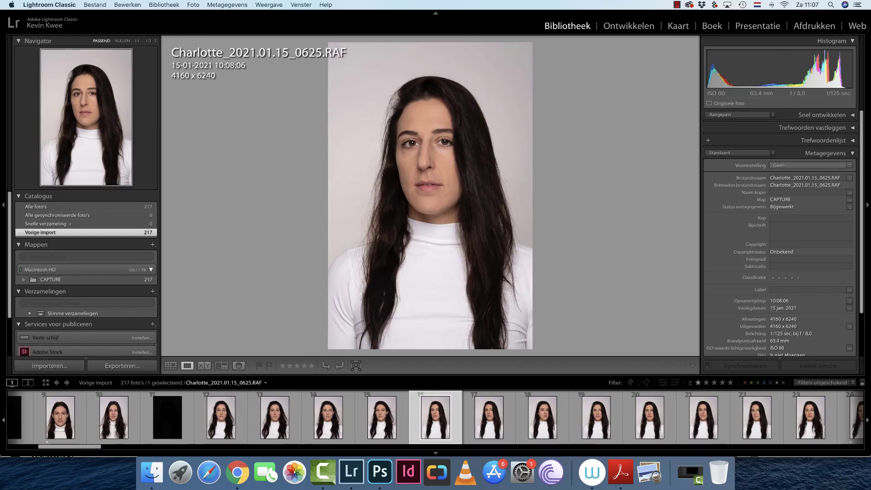
{"action": "key", "text": "Right"}
{"action": "key", "text": "Left"}
{"action": "key", "text": "Left"}
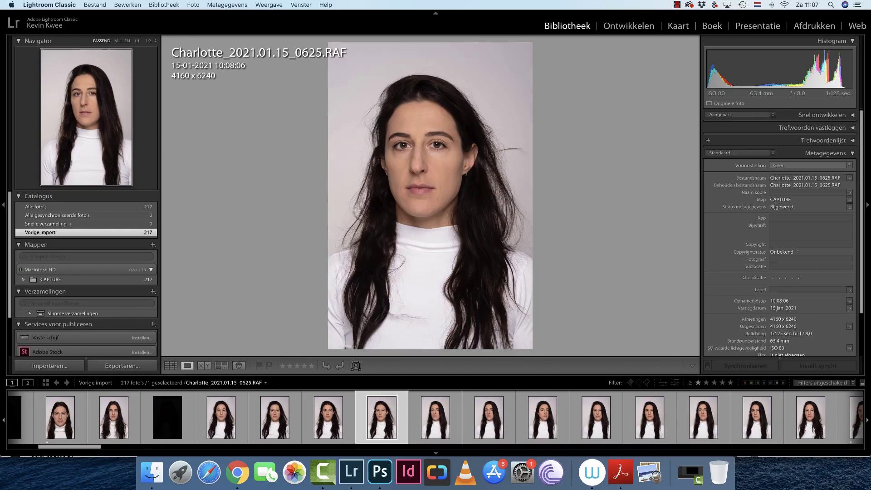
{"action": "key", "text": "1"}
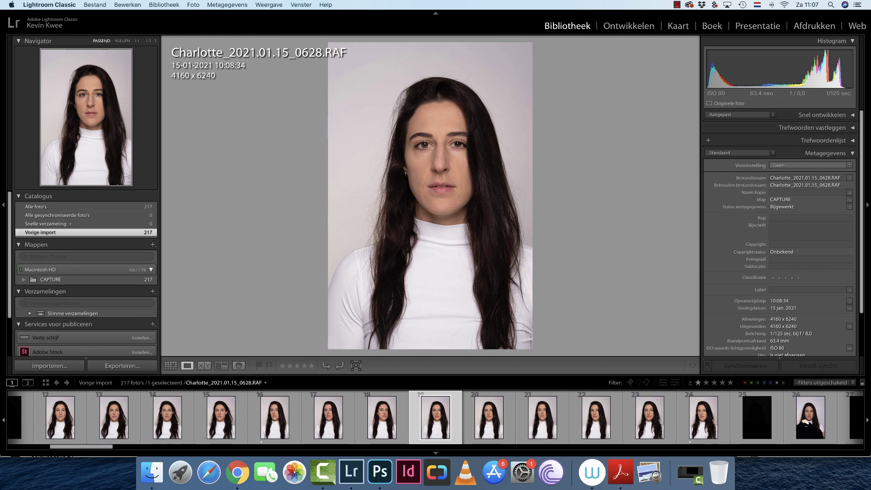
{"action": "key", "text": "Right"}
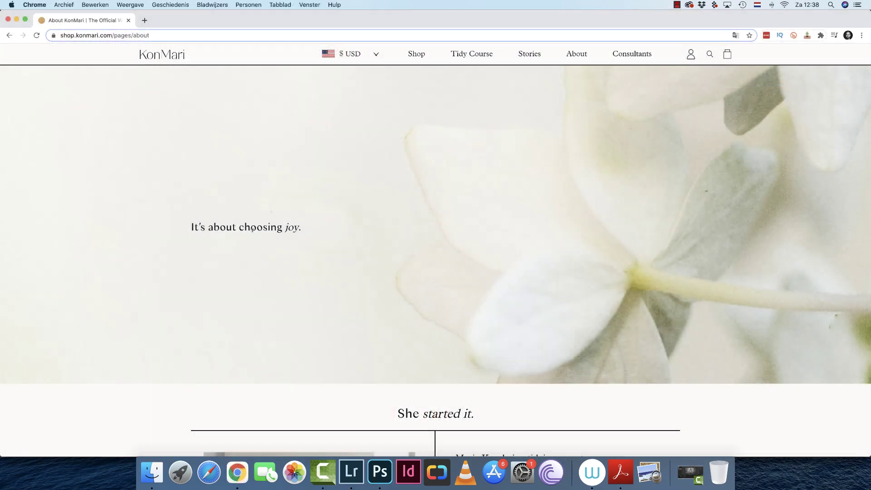
- Scroll past the founder's bio to the "What is the KonMari Method?" section
{"action": "scroll", "coordinate": [253, 235], "scroll_direction": "down", "scroll_amount": 5}
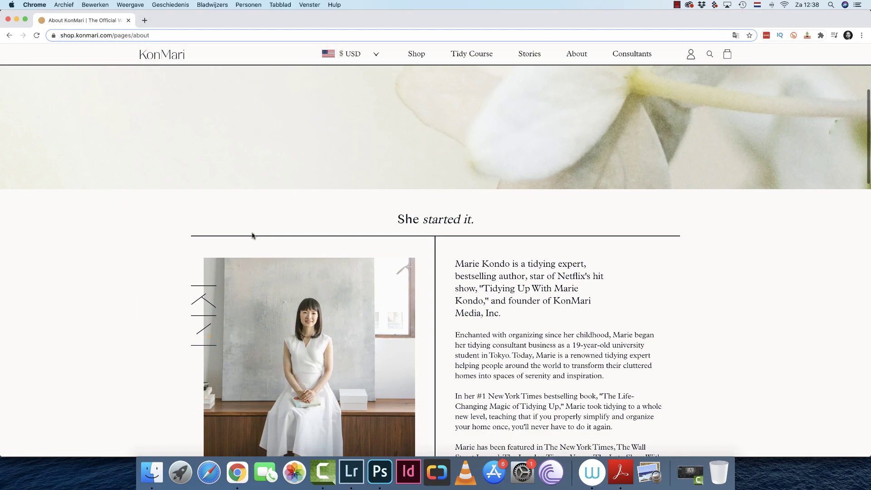
{"action": "scroll", "coordinate": [253, 235], "scroll_direction": "down", "scroll_amount": 2}
{"action": "scroll", "coordinate": [253, 235], "scroll_direction": "down", "scroll_amount": 2}
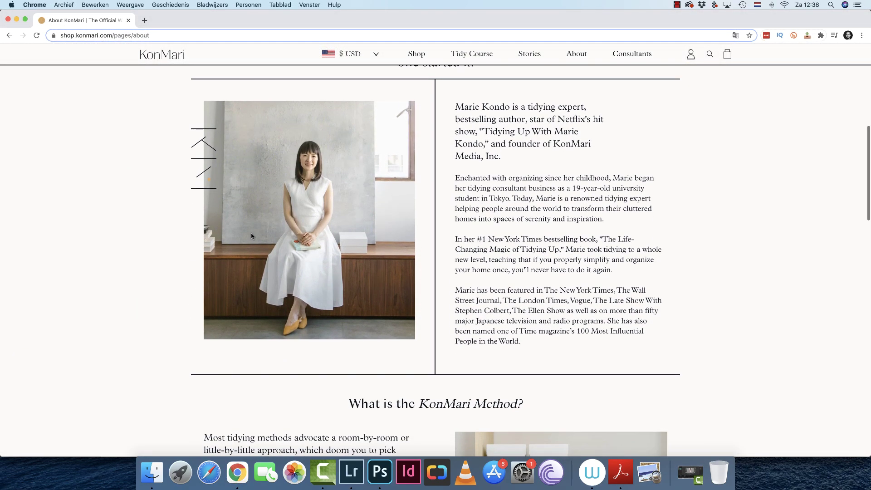
{"action": "scroll", "coordinate": [253, 236], "scroll_direction": "down", "scroll_amount": 2}
{"action": "scroll", "coordinate": [253, 236], "scroll_direction": "down", "scroll_amount": 2}
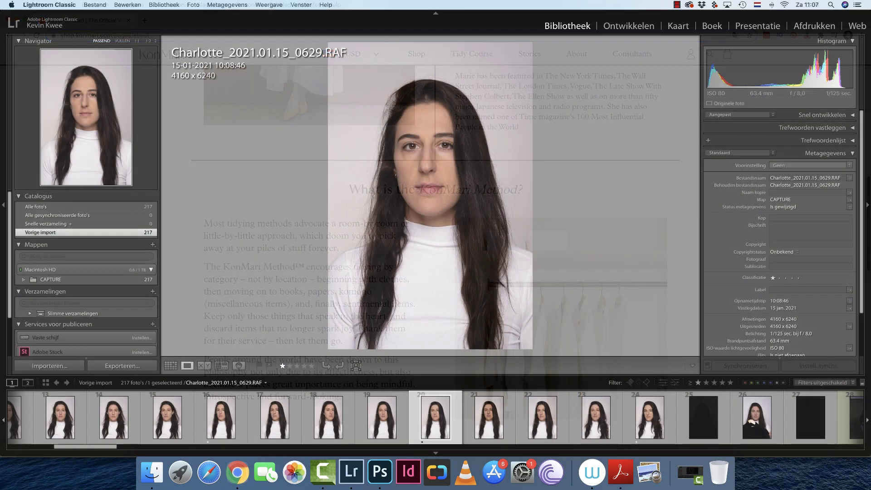
- Rate photo 0631 one star and step on through the seated shots
{"action": "key", "text": "Right"}
{"action": "key", "text": "Right"}
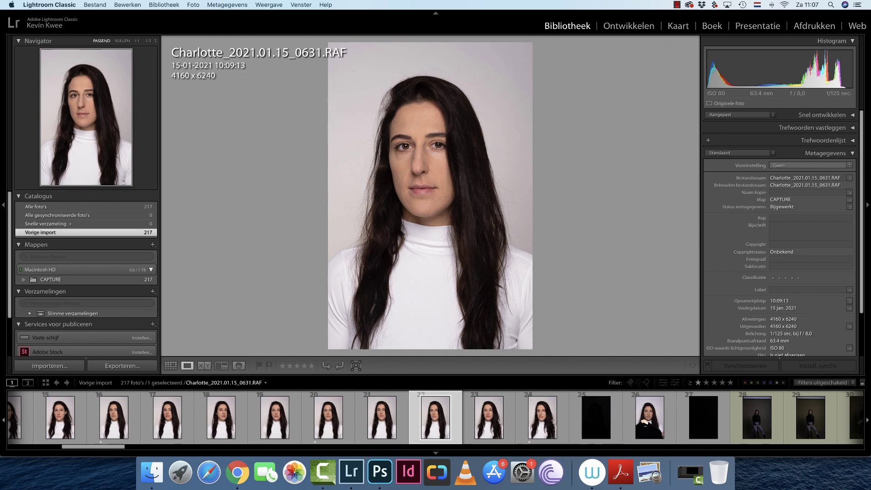
{"action": "key", "text": "1"}
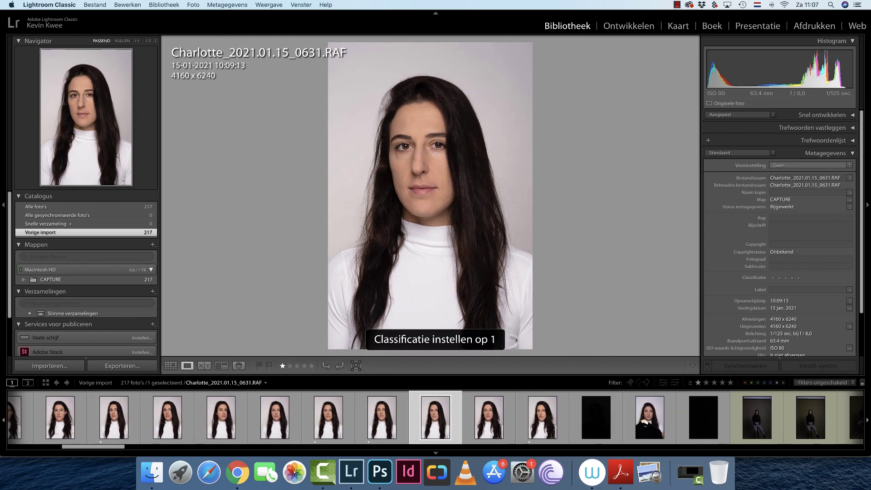
{"action": "key", "text": "Right"}
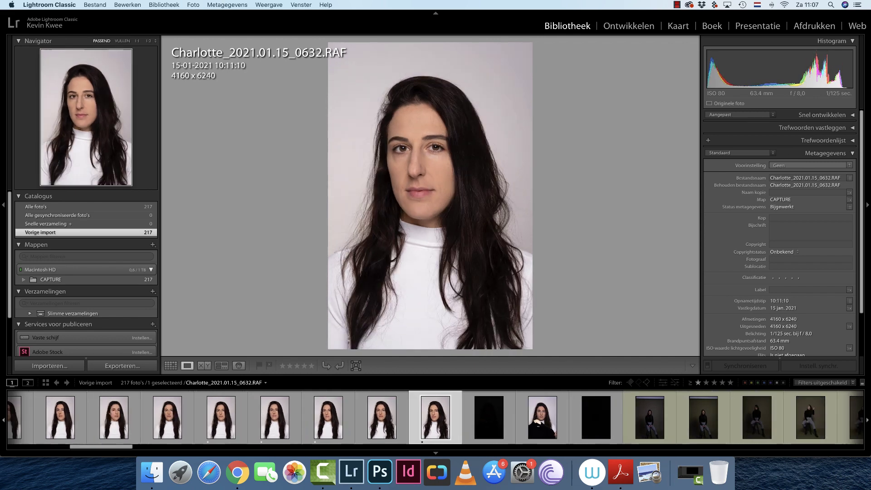
{"action": "key", "text": "Right"}
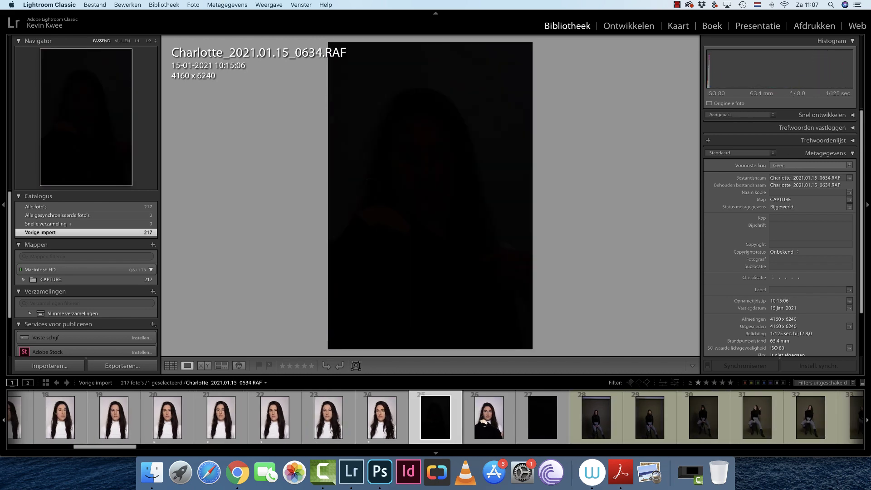
{"action": "key", "text": "Right"}
{"action": "key", "text": "Right"}
{"action": "key", "text": "Right"}
{"action": "key", "text": "Right"}
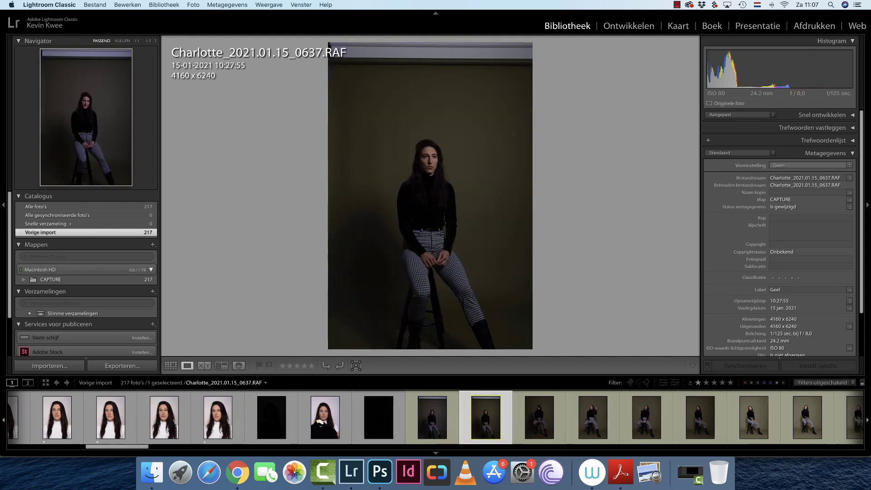
{"action": "key", "text": "Right"}
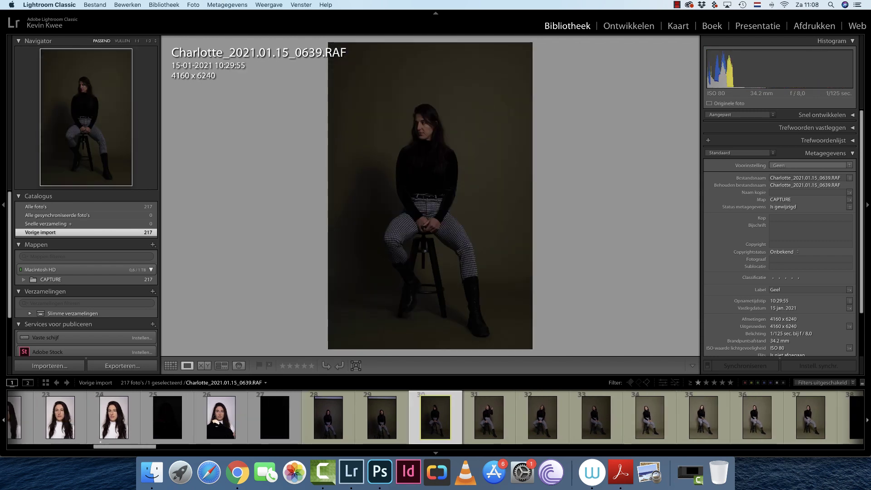
{"action": "key", "text": "Right"}
{"action": "key", "text": "Right"}
{"action": "key", "text": "Right"}
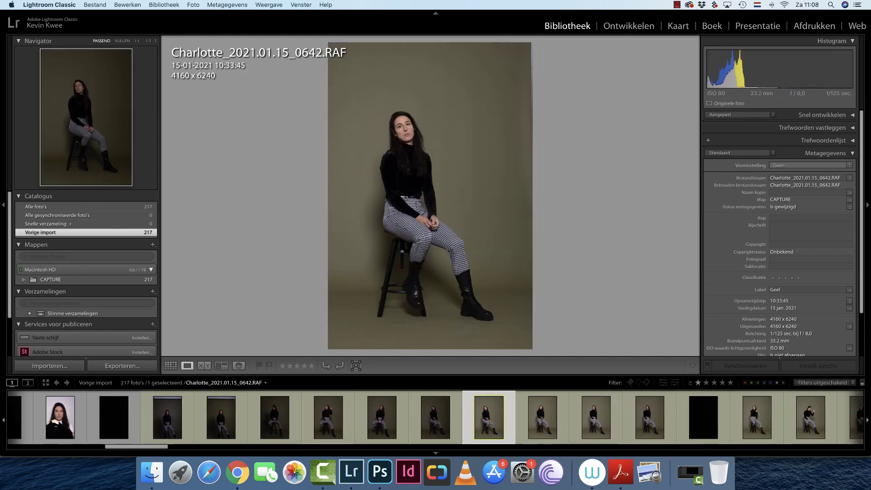
{"action": "key", "text": "Right"}
{"action": "key", "text": "Right"}
{"action": "key", "text": "Right"}
{"action": "key", "text": "Right"}
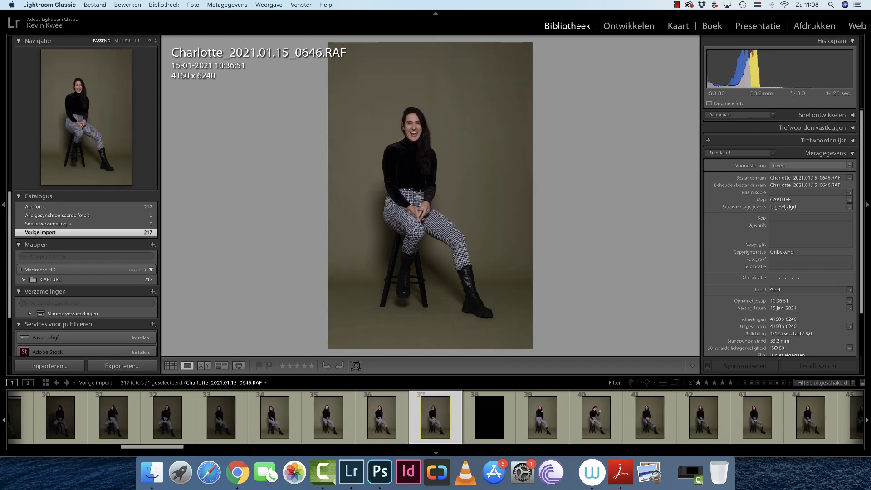
{"action": "key", "text": "Right"}
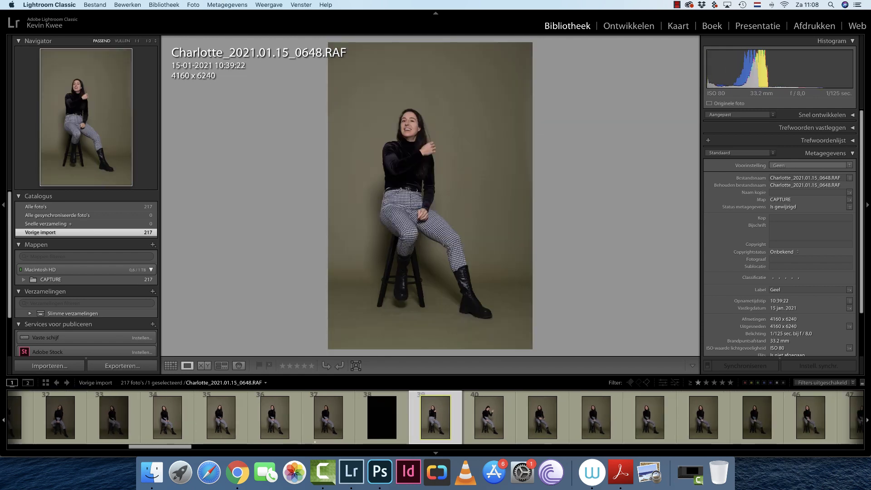
- Give the seated keepers, including photo 0649, one-star ratings
{"action": "key", "text": "1"}
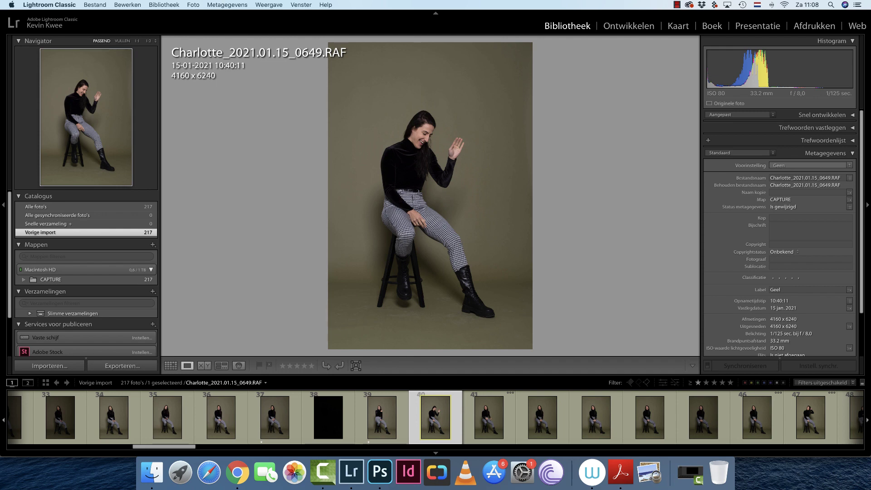
{"action": "key", "text": "1"}
{"action": "key", "text": "1"}
{"action": "key", "text": "1"}
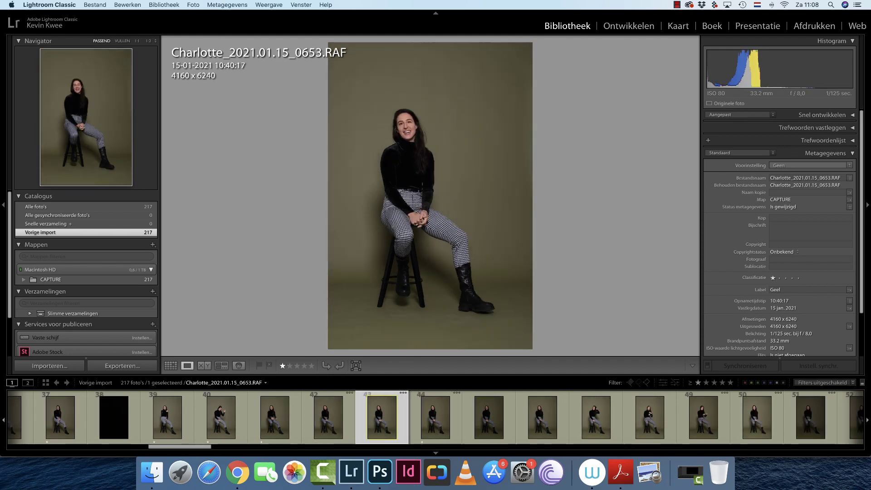
{"action": "key", "text": "Right"}
{"action": "key", "text": "Right"}
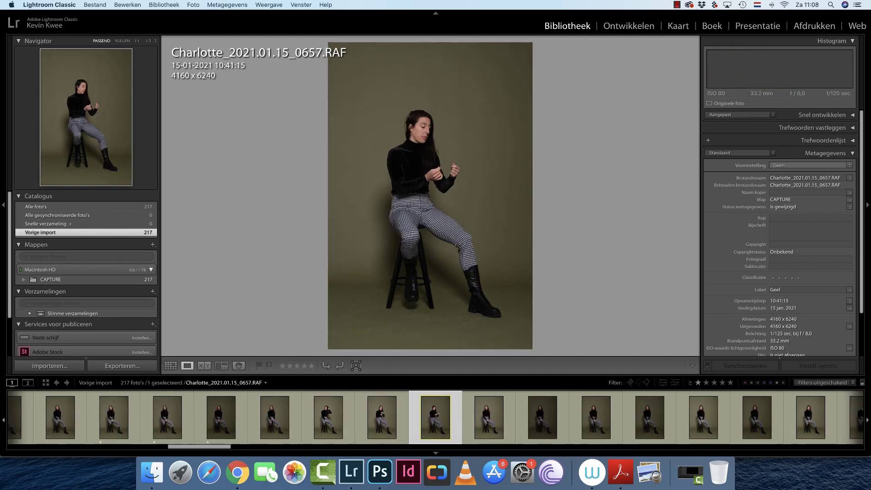
{"action": "key", "text": "Right"}
{"action": "key", "text": "Right"}
{"action": "key", "text": "Right"}
{"action": "key", "text": "Right"}
{"action": "key", "text": "Right"}
{"action": "key", "text": "Right"}
{"action": "key", "text": "Right"}
{"action": "key", "text": "Right"}
{"action": "key", "text": "Right"}
{"action": "key", "text": "Right"}
{"action": "key", "text": "Right"}
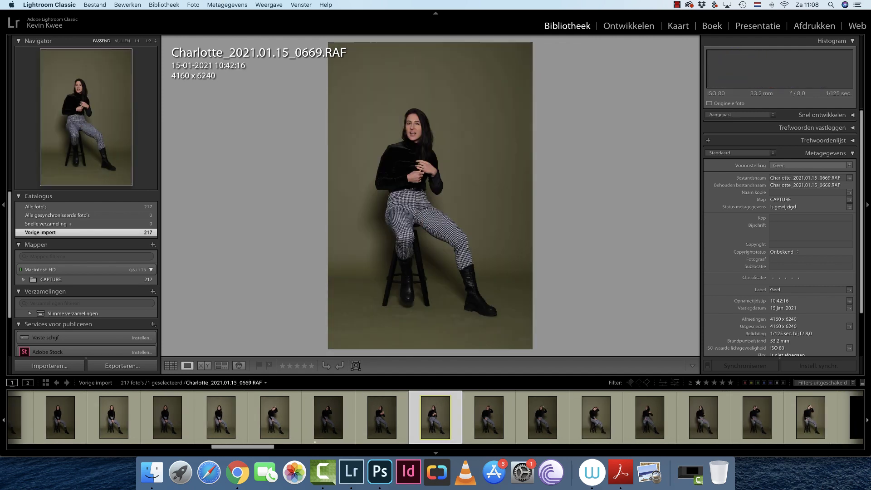
{"action": "key", "text": "Right"}
{"action": "key", "text": "Right"}
{"action": "key", "text": "Right"}
{"action": "key", "text": "1"}
{"action": "key", "text": "Right"}
{"action": "key", "text": "Right"}
{"action": "key", "text": "Right"}
{"action": "key", "text": "Right"}
{"action": "key", "text": "Right"}
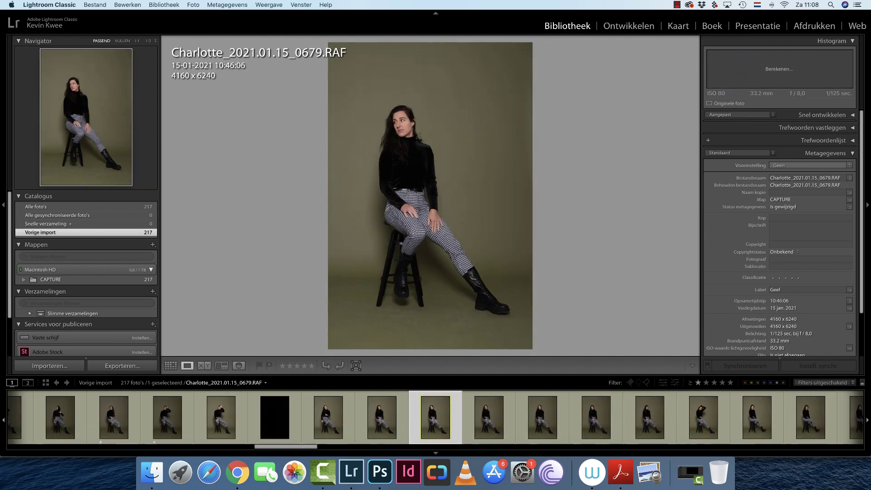
{"action": "key", "text": "Right"}
{"action": "key", "text": "Right"}
{"action": "key", "text": "Right"}
{"action": "key", "text": "Right"}
{"action": "key", "text": "Right"}
{"action": "key", "text": "Right"}
{"action": "key", "text": "1"}
{"action": "key", "text": "Right"}
{"action": "key", "text": "Right"}
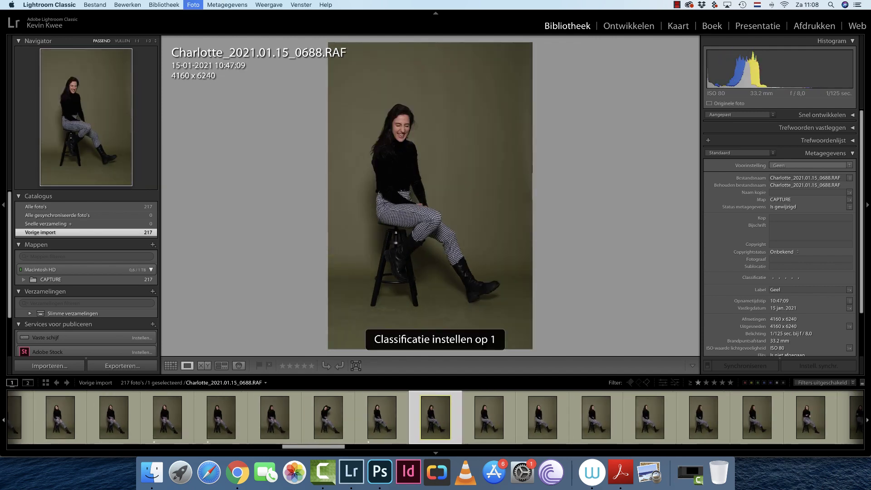
{"action": "key", "text": "Right"}
{"action": "key", "text": "Right"}
{"action": "key", "text": "Right"}
{"action": "key", "text": "Right"}
{"action": "key", "text": "Right"}
{"action": "key", "text": "Right"}
{"action": "key", "text": "Right"}
{"action": "key", "text": "Right"}
{"action": "key", "text": "Right"}
{"action": "key", "text": "Right"}
{"action": "key", "text": "Right"}
{"action": "key", "text": "Right"}
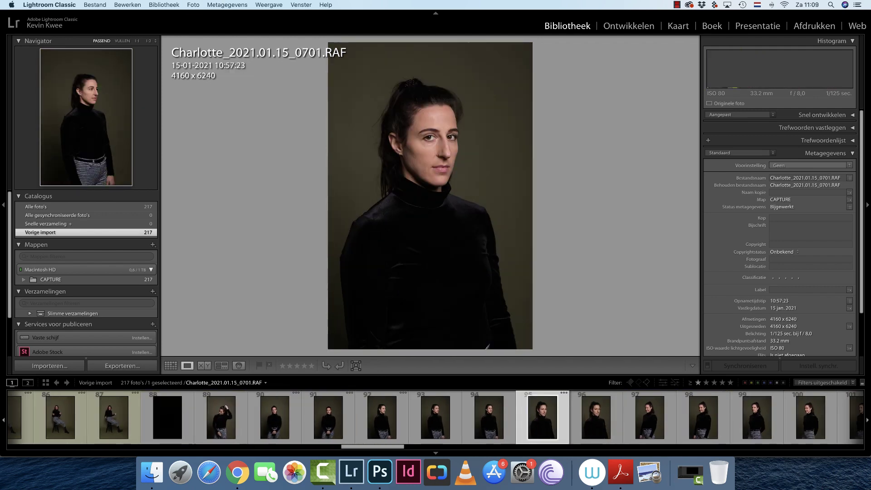
- From grid view, open a black-turtleneck photo full size and step back through earlier shots
{"action": "key", "text": "g"}
{"action": "scroll", "coordinate": [458, 217], "scroll_direction": "down", "scroll_amount": 5}
{"action": "scroll", "coordinate": [489, 203], "scroll_direction": "up", "scroll_amount": 5}
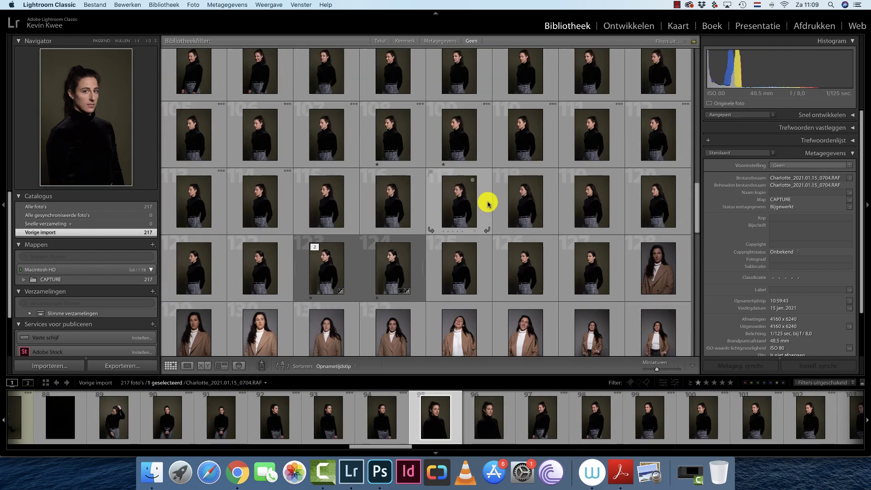
{"action": "double_click", "coordinate": [397, 263]}
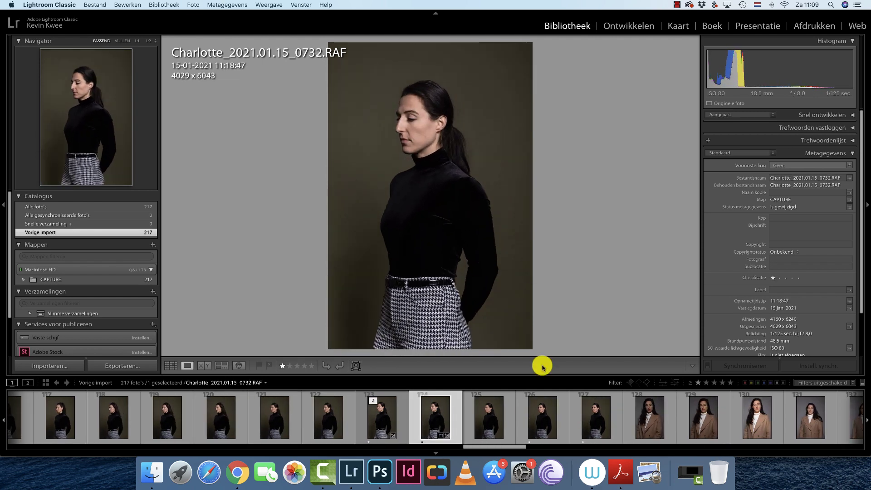
{"action": "key", "text": "Left"}
{"action": "key", "text": "Left"}
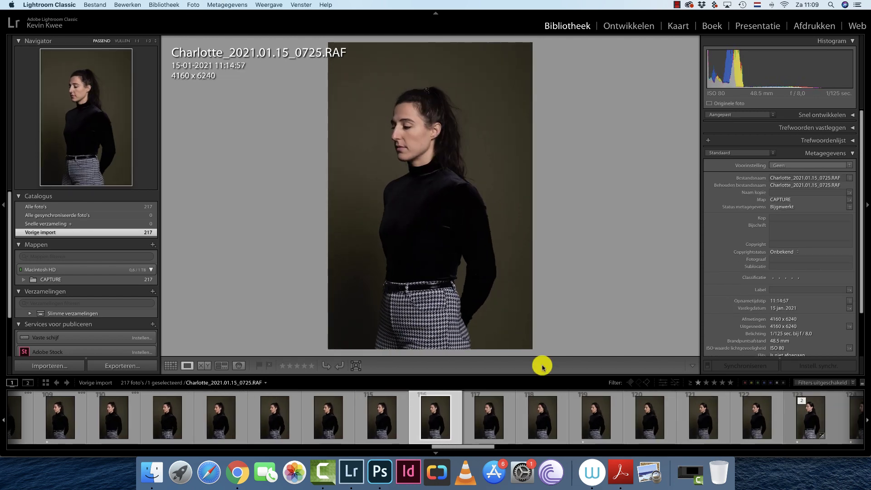
{"action": "key", "text": "Left"}
{"action": "key", "text": "Left"}
{"action": "key", "text": "Left"}
- Step through the camel-coat shots, rate photo 0801 one star, and continue to the striped portraits
{"action": "scroll", "coordinate": [745, 406], "scroll_direction": "down", "scroll_amount": 5}
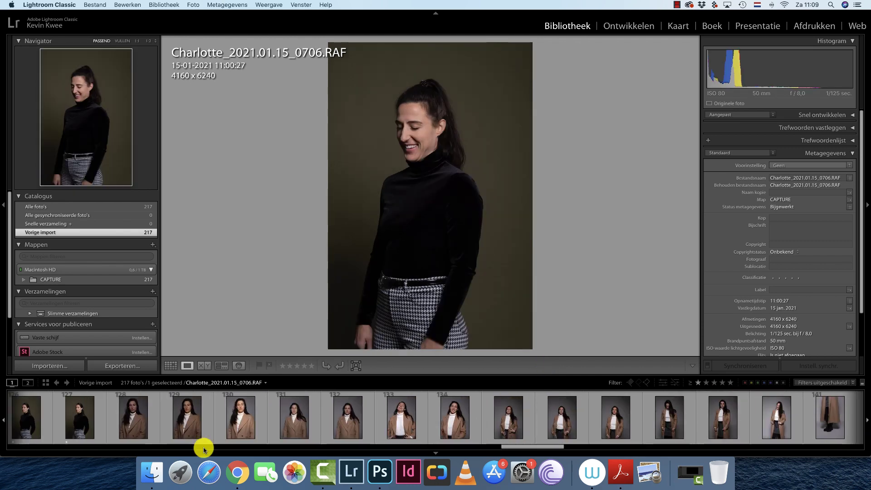
{"action": "key", "text": "Right"}
{"action": "key", "text": "Right"}
{"action": "key", "text": "Right"}
{"action": "key", "text": "Right"}
{"action": "key", "text": "Right"}
{"action": "key", "text": "Right"}
{"action": "key", "text": "Right"}
{"action": "key", "text": "Right"}
{"action": "key", "text": "Right"}
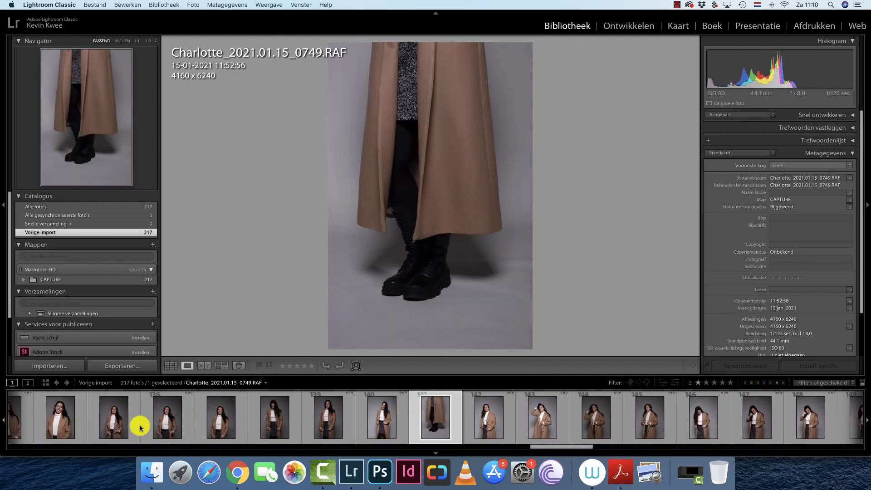
{"action": "key", "text": "Right"}
{"action": "key", "text": "Right"}
{"action": "key", "text": "Right"}
{"action": "key", "text": "Right"}
{"action": "key", "text": "Right"}
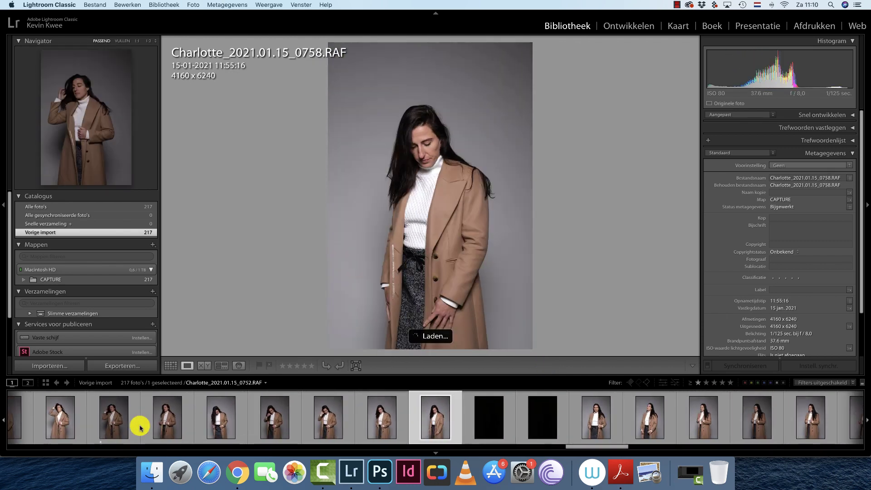
{"action": "key", "text": "Right"}
{"action": "key", "text": "Right"}
{"action": "key", "text": "Right"}
{"action": "key", "text": "Right"}
{"action": "key", "text": "Right"}
{"action": "key", "text": "Right"}
{"action": "key", "text": "Right"}
{"action": "key", "text": "Right"}
{"action": "key", "text": "Right"}
{"action": "key", "text": "Right"}
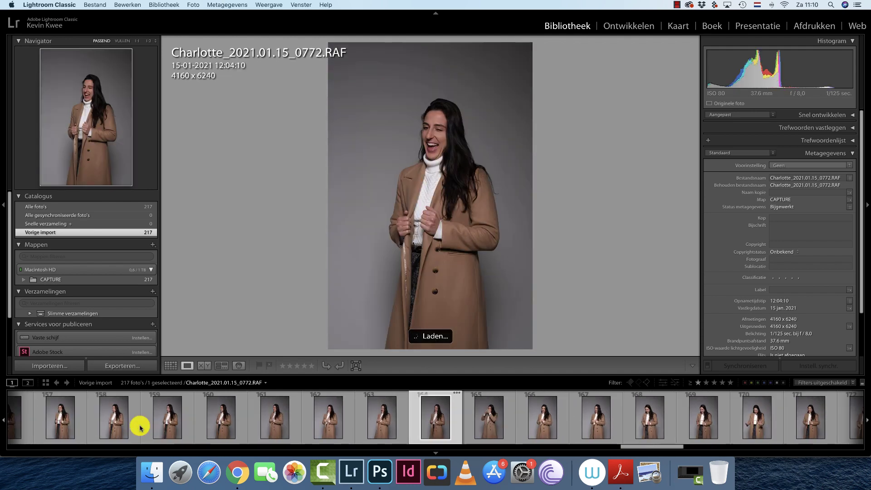
{"action": "key", "text": "Right"}
{"action": "key", "text": "Right"}
{"action": "key", "text": "Right"}
{"action": "key", "text": "Right"}
{"action": "key", "text": "Right"}
{"action": "key", "text": "Right"}
{"action": "key", "text": "Right"}
{"action": "key", "text": "Right"}
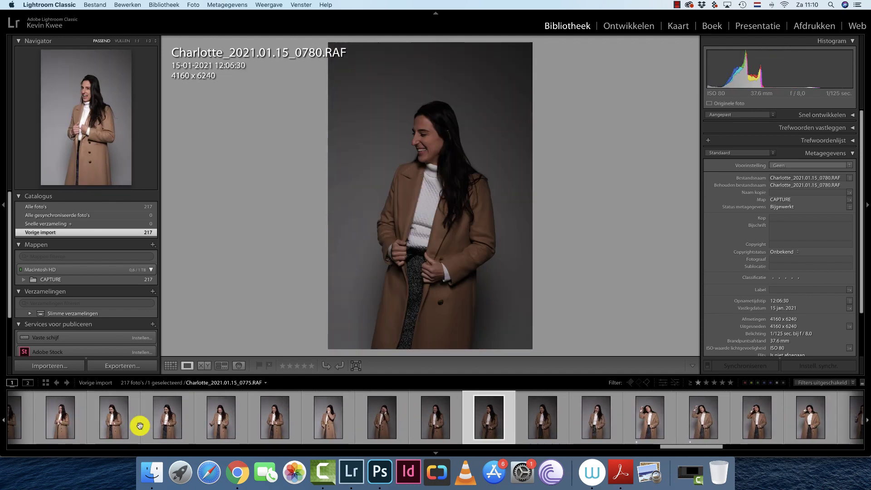
{"action": "key", "text": "Right"}
{"action": "key", "text": "Right"}
{"action": "key", "text": "Right"}
{"action": "key", "text": "Right"}
{"action": "key", "text": "Right"}
{"action": "key", "text": "Right"}
{"action": "key", "text": "Right"}
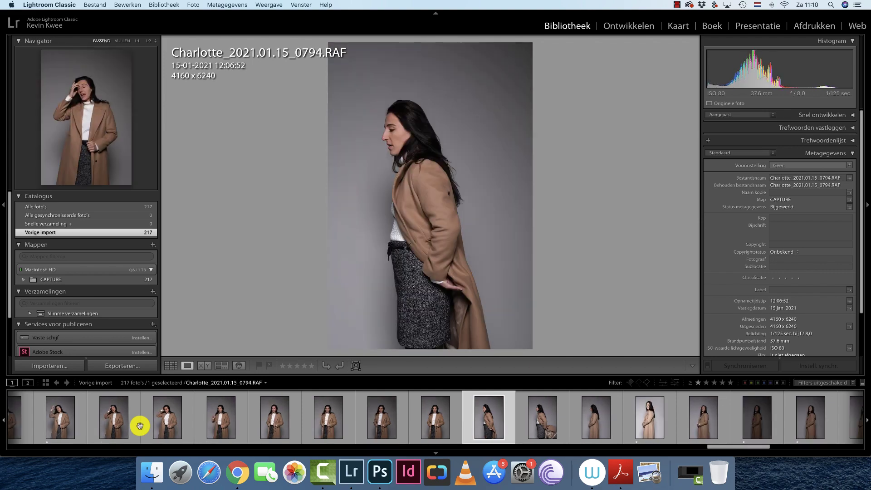
{"action": "key", "text": "Right"}
{"action": "key", "text": "Right"}
{"action": "key", "text": "Right"}
{"action": "key", "text": "Right"}
{"action": "key", "text": "Right"}
{"action": "key", "text": "Right"}
{"action": "key", "text": "Right"}
{"action": "key", "text": "1"}
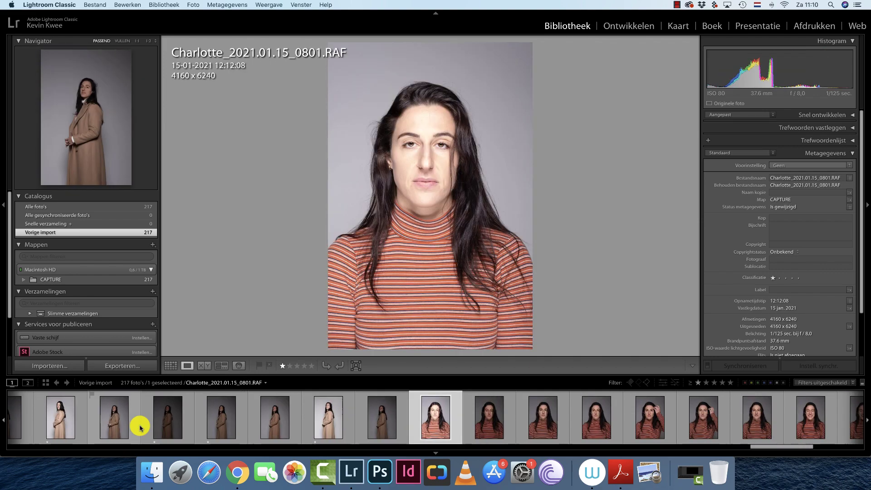
{"action": "key", "text": "Right"}
{"action": "key", "text": "Right"}
{"action": "key", "text": "Right"}
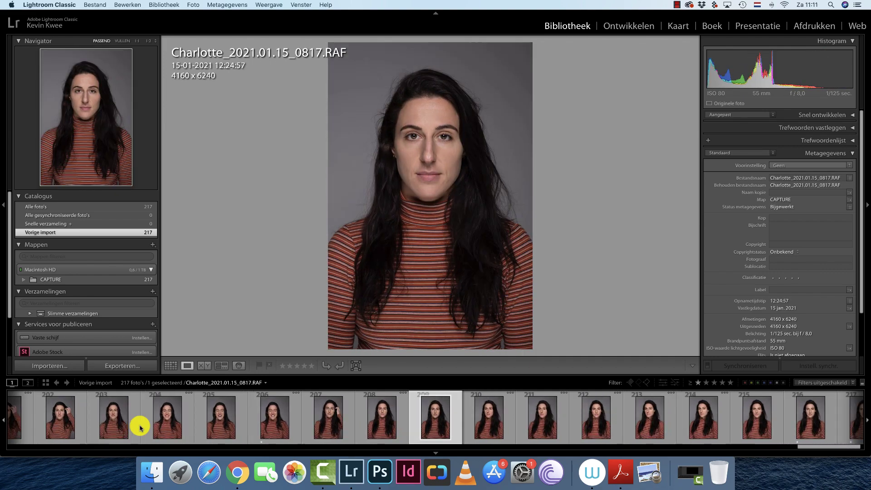
{"action": "key", "text": "Right"}
{"action": "key", "text": "Right"}
{"action": "key", "text": "Right"}
{"action": "key", "text": "Right"}
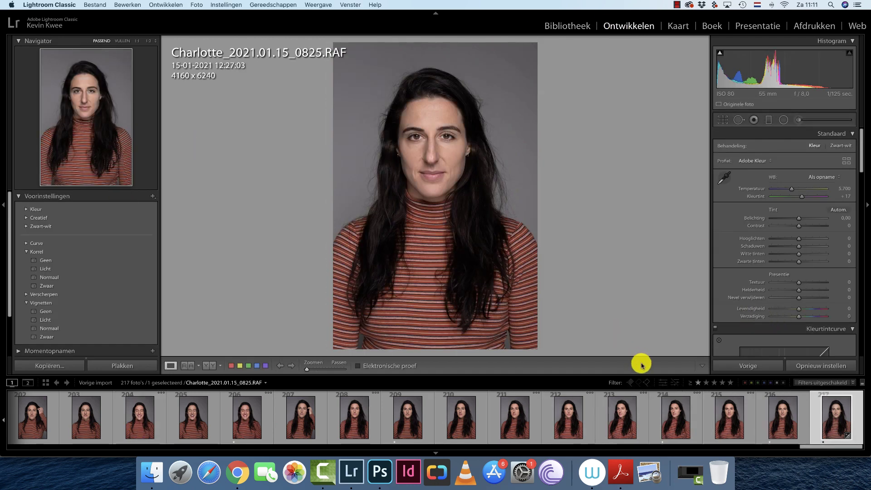
- Filter the filmstrip to photos rated one star and up, scrolled back to the start
{"action": "left_click", "coordinate": [699, 383]}
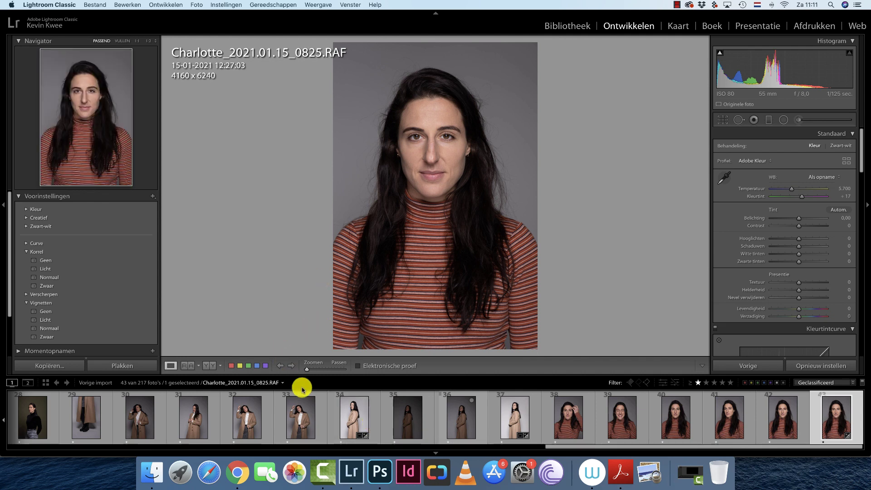
{"action": "scroll", "coordinate": [309, 418], "scroll_direction": "up", "scroll_amount": 10}
{"action": "scroll", "coordinate": [311, 419], "scroll_direction": "up", "scroll_amount": 5}
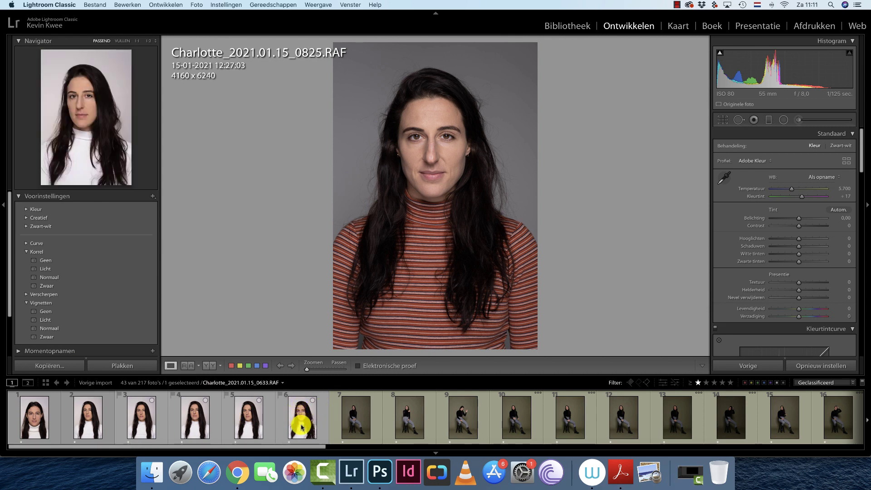
- Open the first white-turtleneck portrait, step through thumbnails 2–6, and label photo 0633 red
{"action": "left_click", "coordinate": [40, 420]}
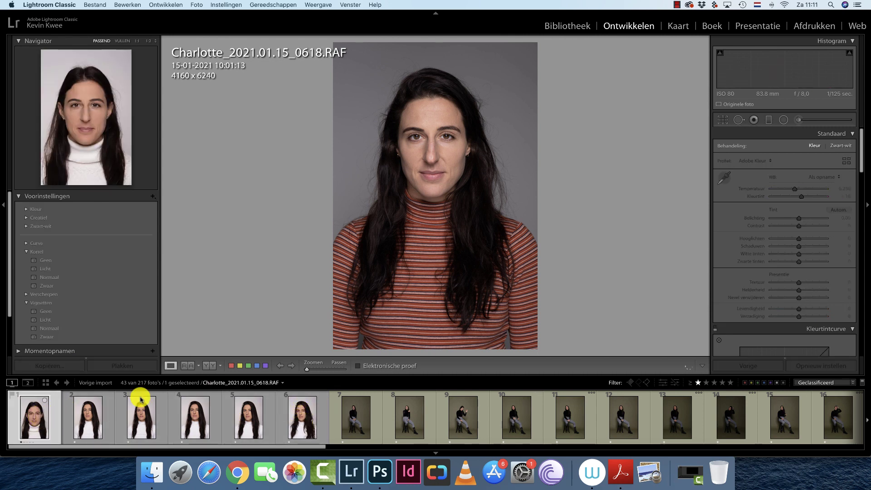
{"action": "key", "text": "Right"}
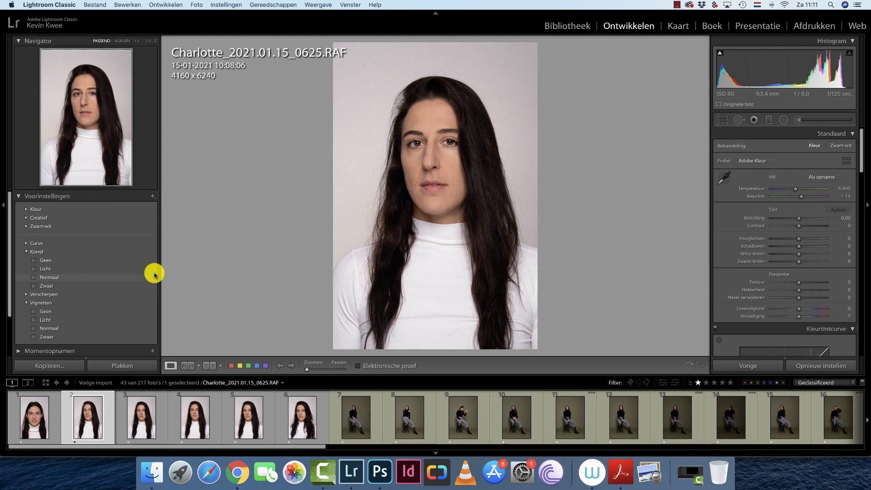
{"action": "key", "text": "Right"}
{"action": "key", "text": "Right"}
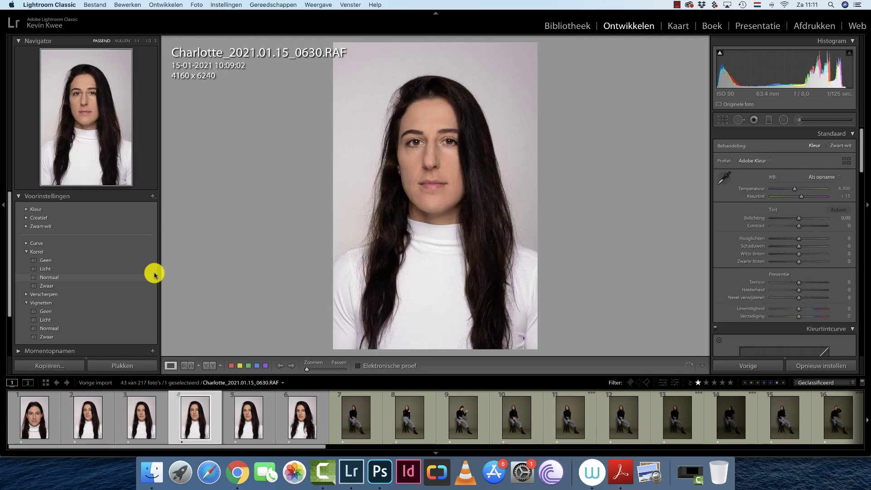
{"action": "key", "text": "Right"}
{"action": "key", "text": "Right"}
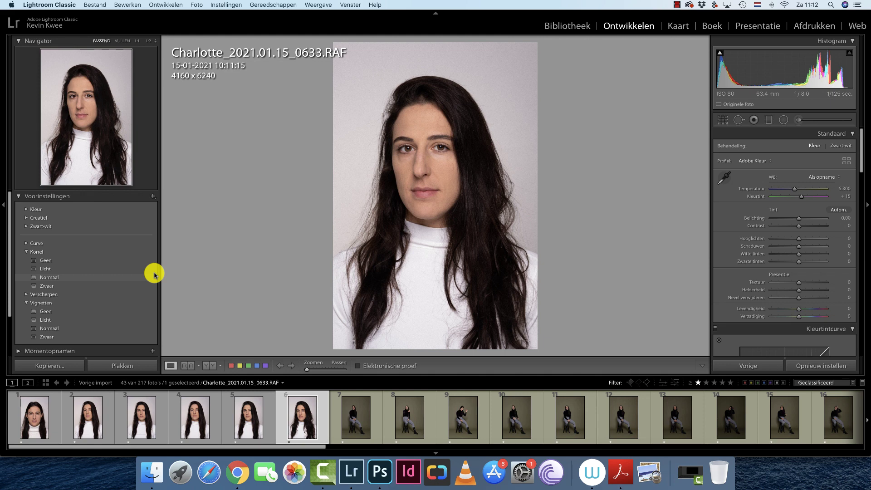
{"action": "key", "text": "6"}
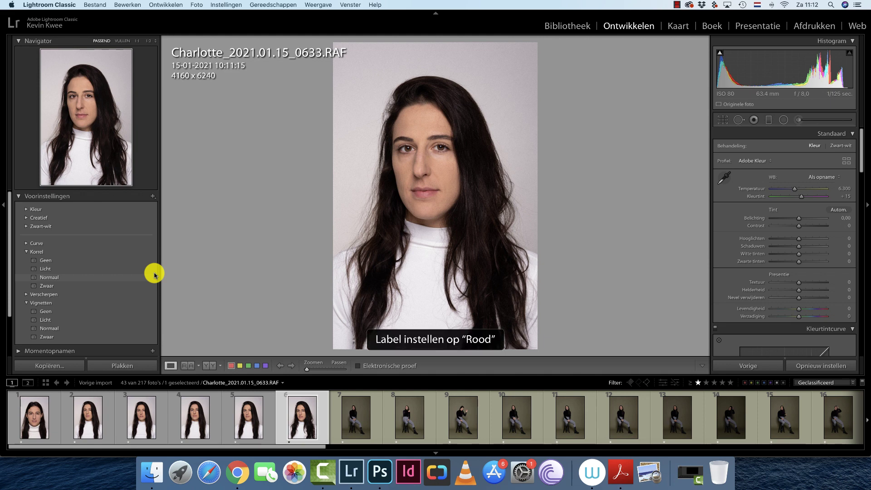
- Step from photo 0646 through the seated shots and rate photo 0674 two stars
{"action": "left_click", "coordinate": [357, 424]}
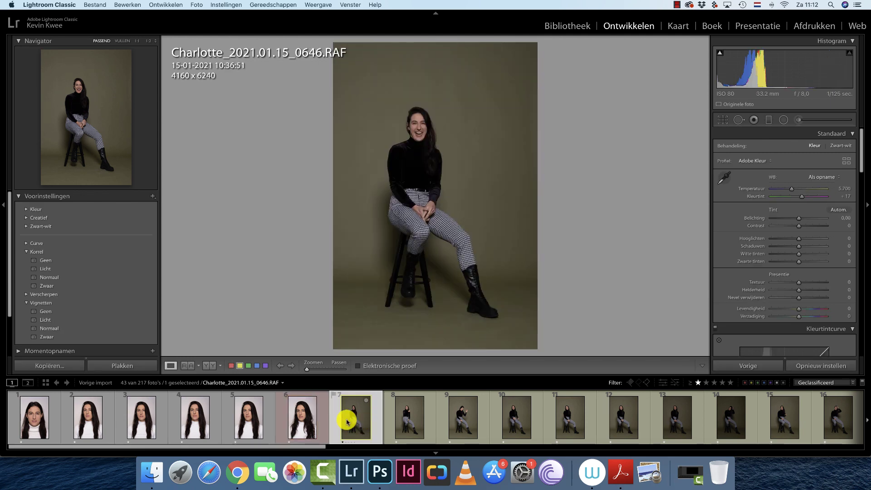
{"action": "mouse_move", "coordinate": [355, 418]}
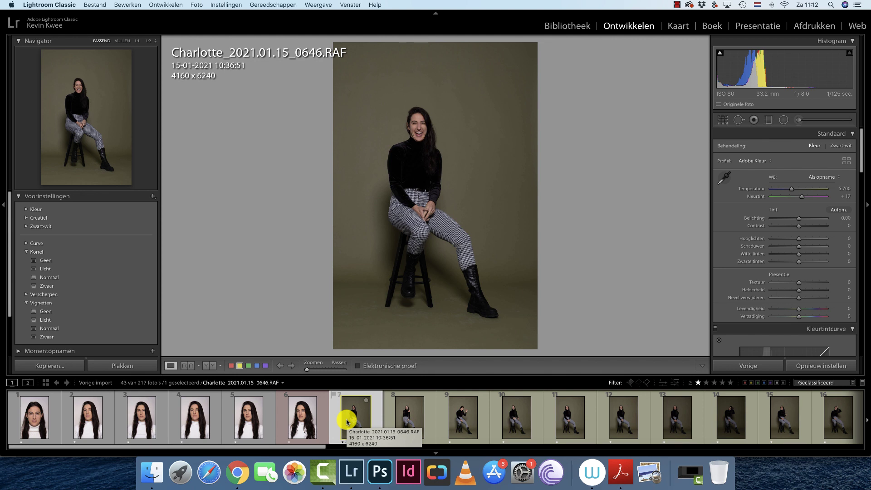
{"action": "key", "text": "Right"}
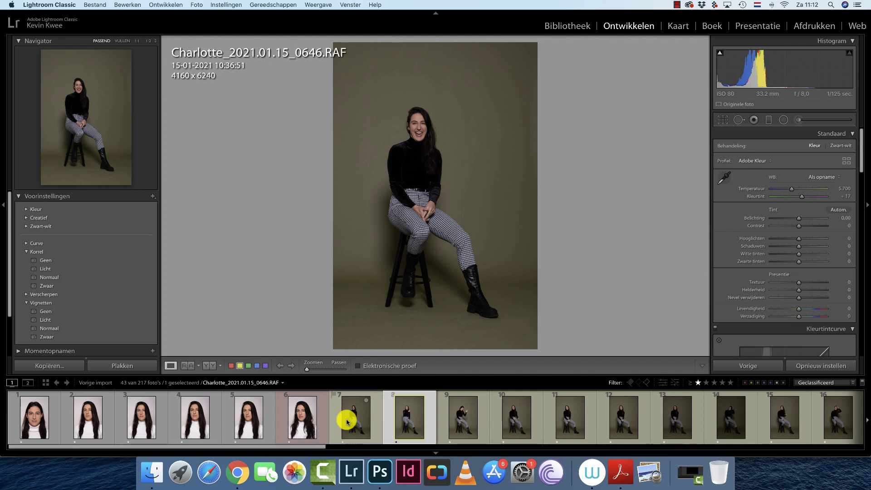
{"action": "key", "text": "Right"}
{"action": "key", "text": "Right"}
{"action": "key", "text": "Right"}
{"action": "key", "text": "Right"}
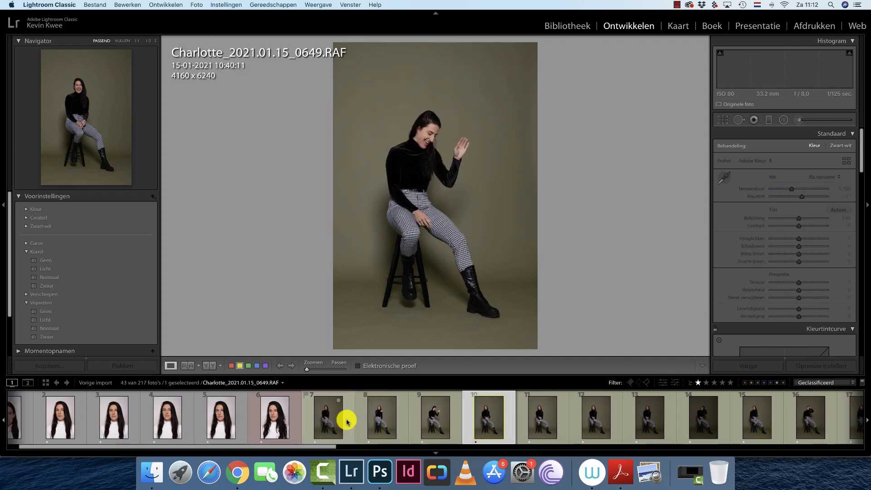
{"action": "key", "text": "Right"}
{"action": "key", "text": "Right"}
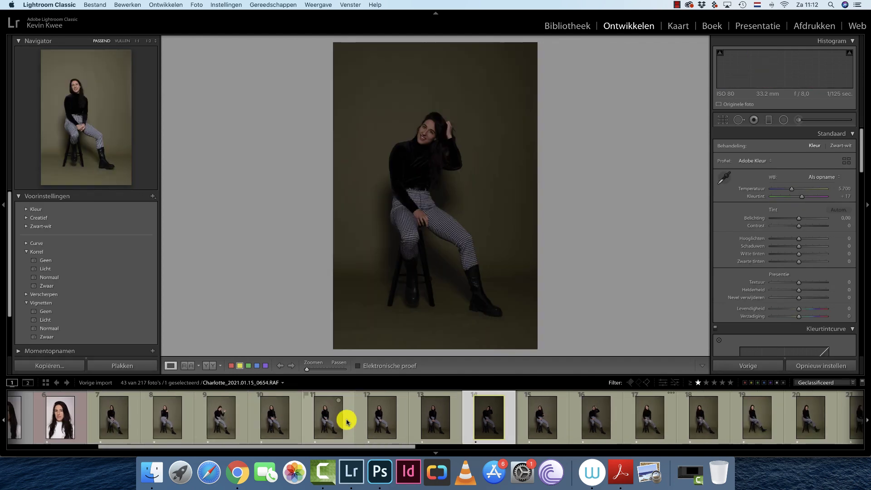
{"action": "key", "text": "Right"}
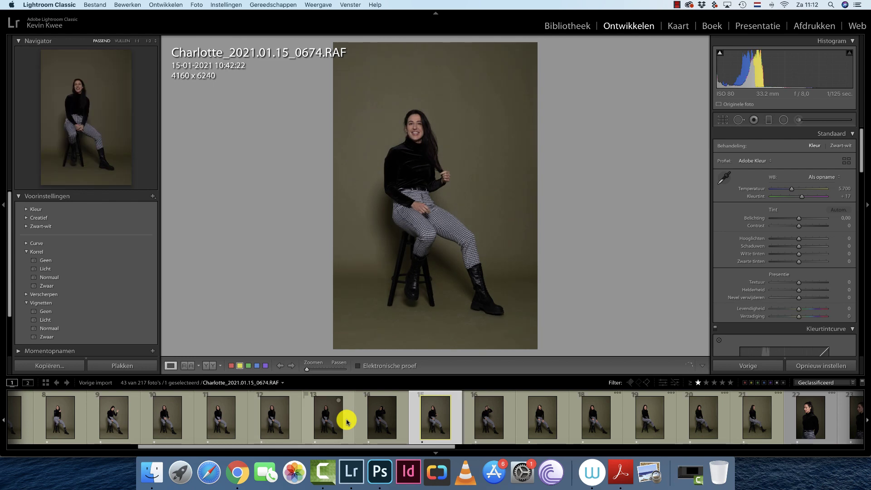
{"action": "key", "text": "Right"}
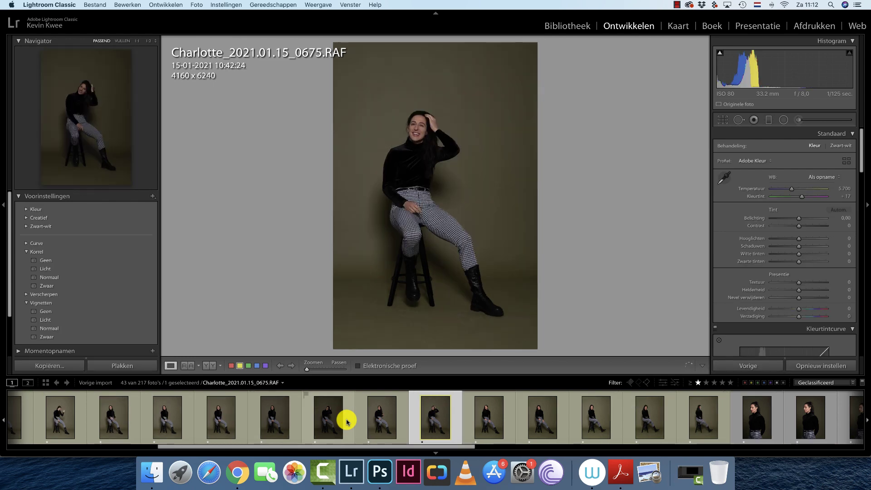
{"action": "key", "text": "Left"}
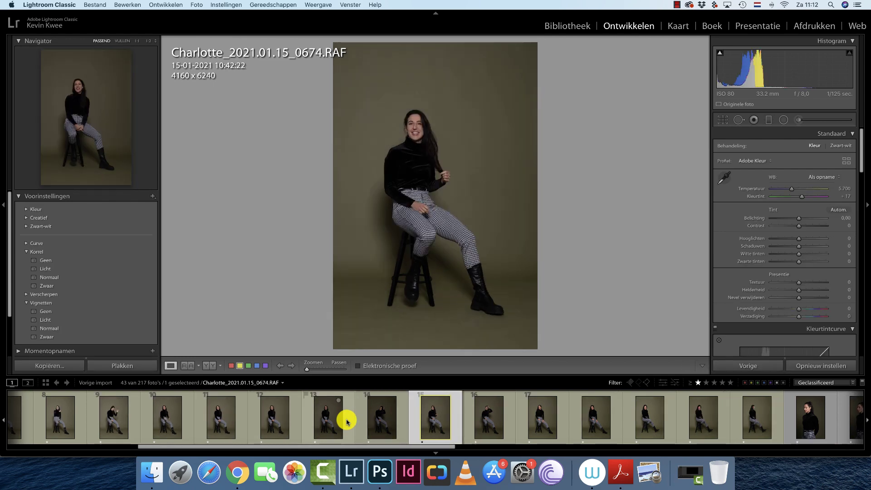
{"action": "mouse_move", "coordinate": [328, 418]}
{"action": "key", "text": "2"}
- Look through the later seated photos and come back to the earlier ones
{"action": "key", "text": "Right"}
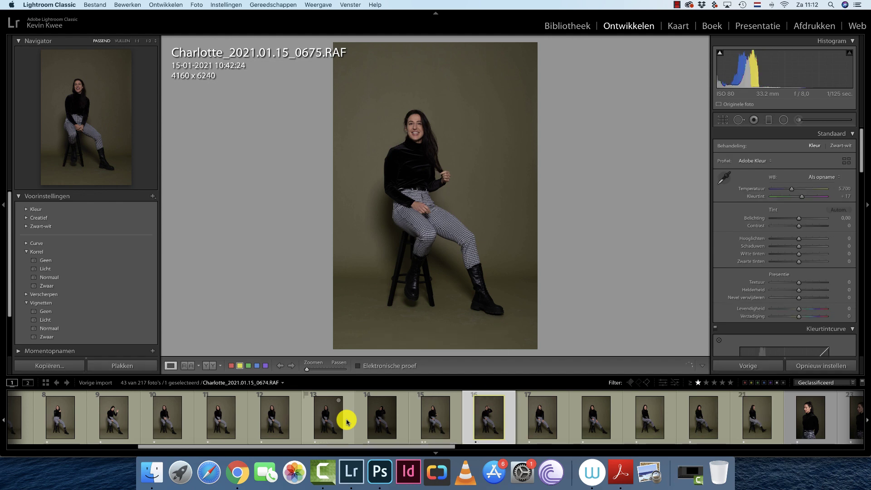
{"action": "key", "text": "Right"}
{"action": "key", "text": "Right"}
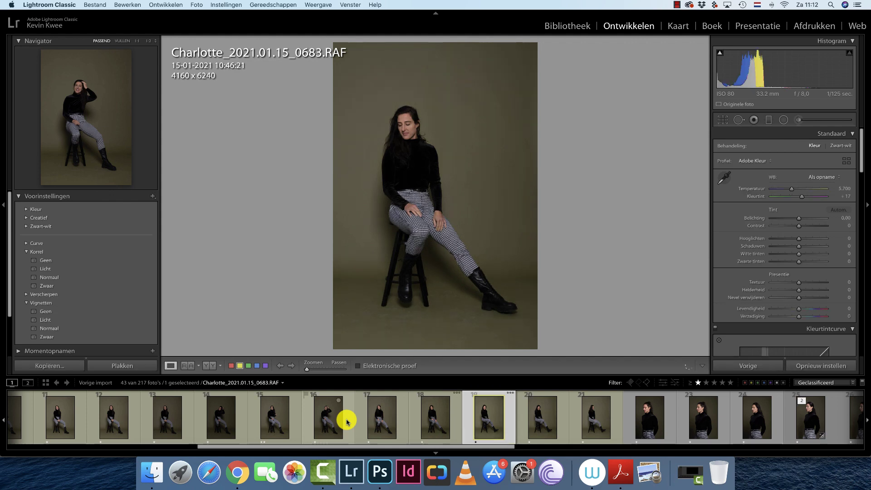
{"action": "key", "text": "Right"}
{"action": "key", "text": "Right"}
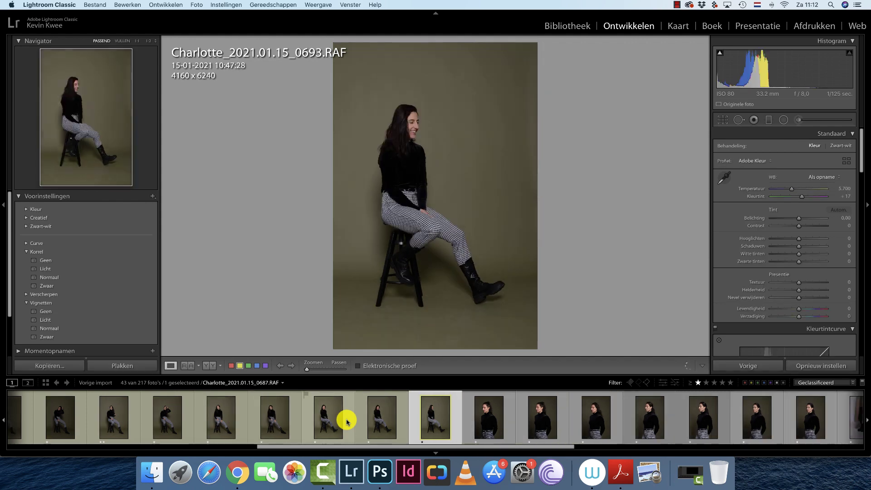
{"action": "key", "text": "Left"}
{"action": "key", "text": "Left"}
{"action": "key", "text": "Left"}
{"action": "key", "text": "Left"}
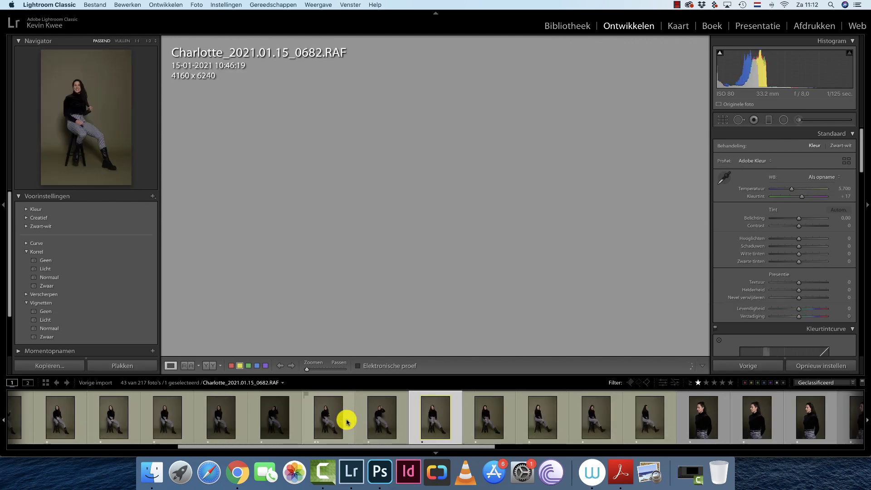
{"action": "key", "text": "Left"}
{"action": "key", "text": "Left"}
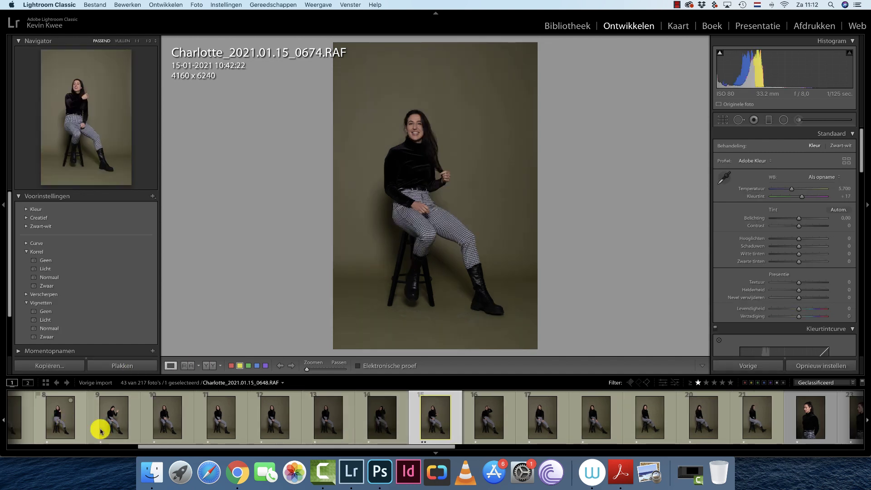
{"action": "scroll", "coordinate": [96, 421], "scroll_direction": "up", "scroll_amount": 3}
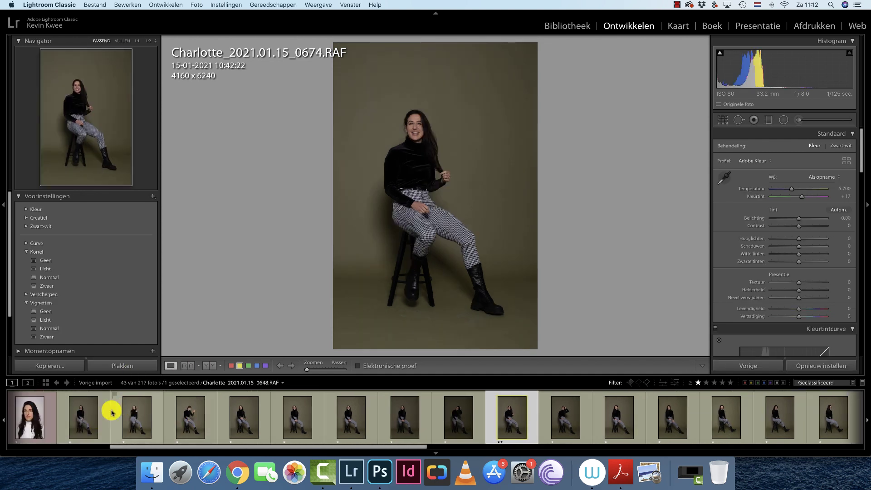
- Compare seated photos 0646, 0648 and 0650 in the filmstrip, then reselect photo 0674
{"action": "left_click", "coordinate": [95, 422]}
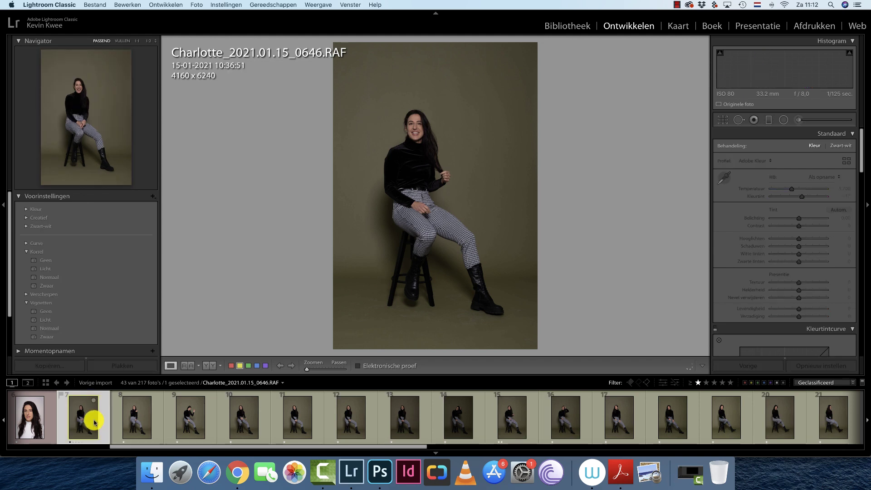
{"action": "left_click", "coordinate": [134, 426]}
{"action": "left_click", "coordinate": [191, 420]}
{"action": "left_click", "coordinate": [237, 416]}
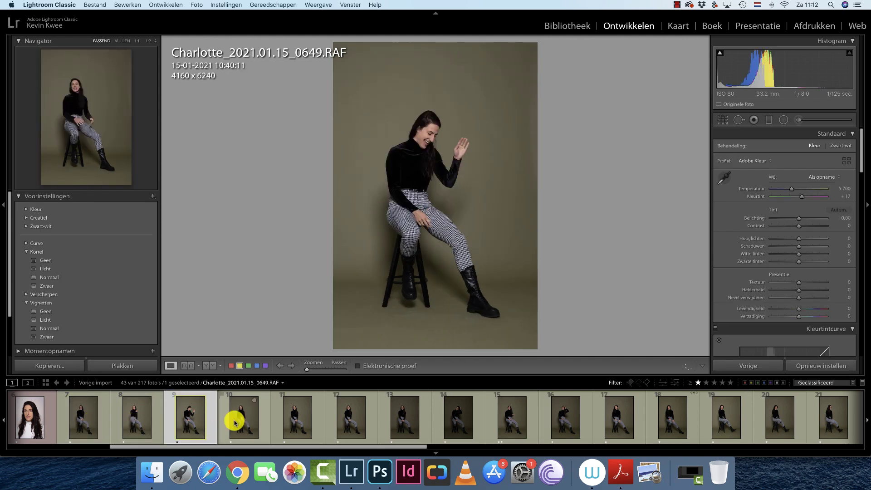
{"action": "left_click", "coordinate": [282, 424]}
{"action": "left_click", "coordinate": [348, 415]}
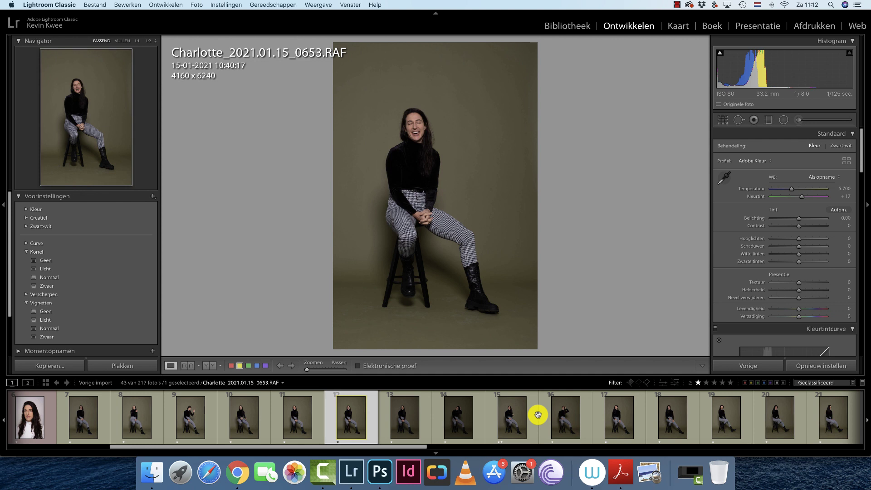
{"action": "left_click", "coordinate": [516, 415]}
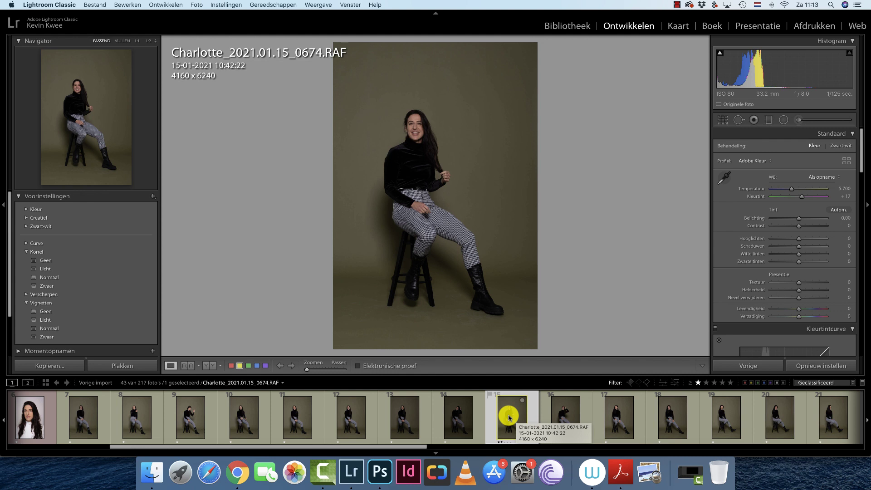
- Rate the dark-backdrop turtleneck portraits, including 0728, two stars
{"action": "scroll", "coordinate": [510, 418], "scroll_direction": "down", "scroll_amount": 2}
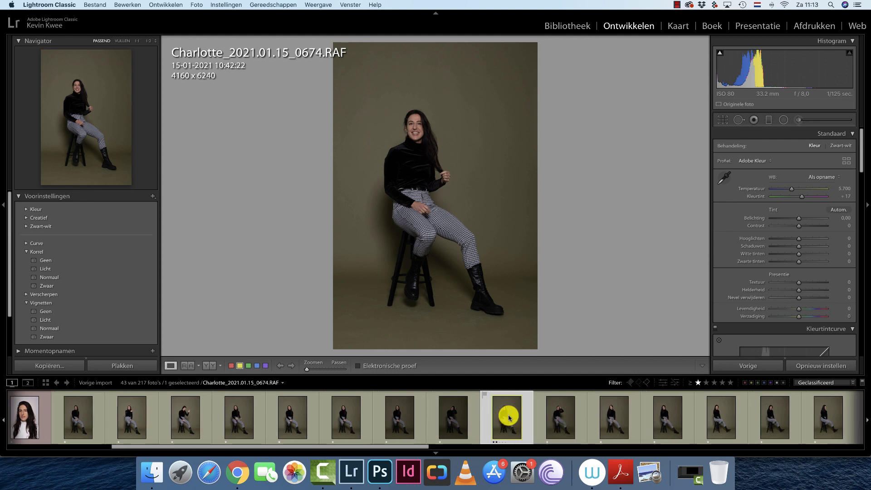
{"action": "scroll", "coordinate": [509, 418], "scroll_direction": "down", "scroll_amount": 5}
{"action": "scroll", "coordinate": [509, 417], "scroll_direction": "down", "scroll_amount": 5}
{"action": "scroll", "coordinate": [510, 418], "scroll_direction": "down", "scroll_amount": 5}
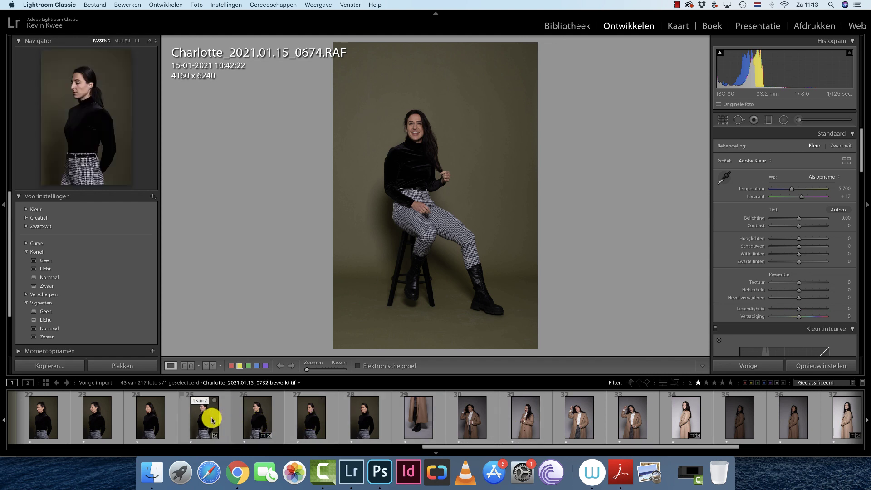
{"action": "left_click", "coordinate": [266, 417]}
{"action": "key", "text": "2"}
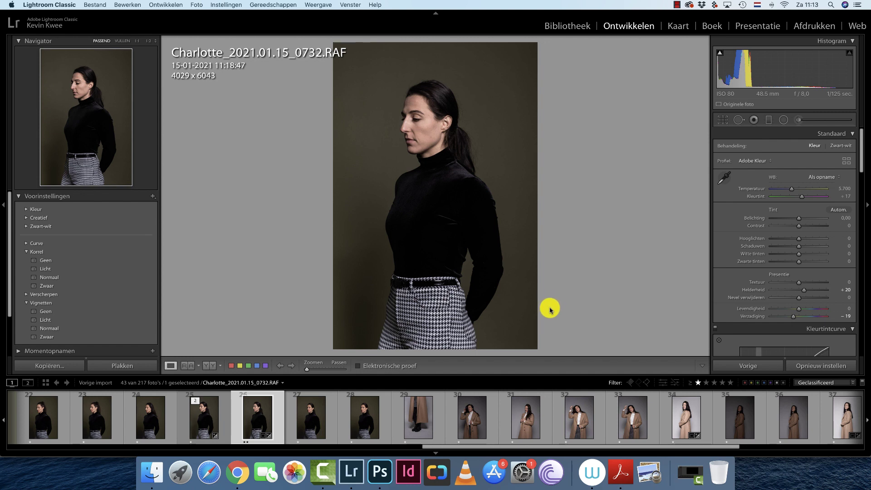
{"action": "left_click", "coordinate": [149, 424]}
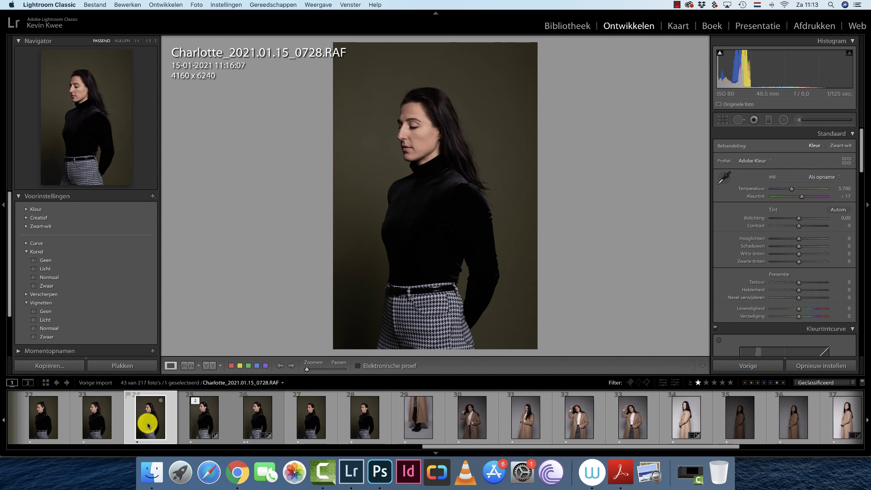
{"action": "key", "text": "2"}
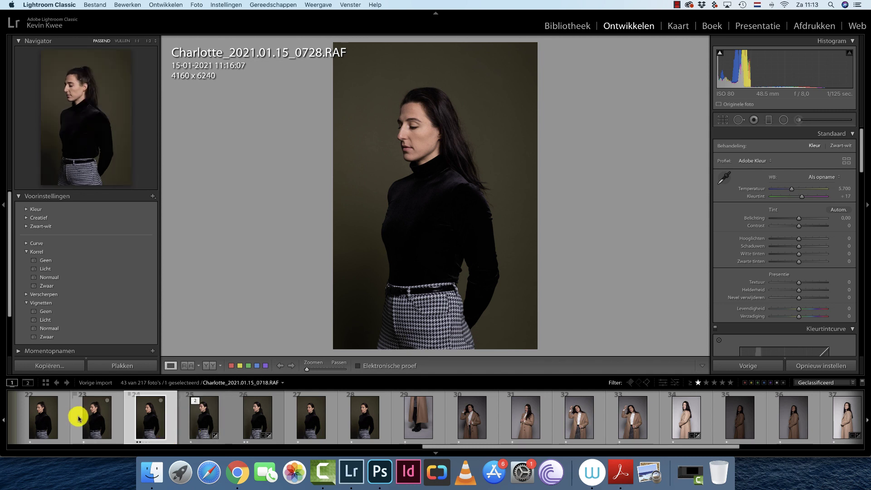
- Compare with 0718, expand the two-photo stack and open edited photo 0732
{"action": "left_click", "coordinate": [105, 419]}
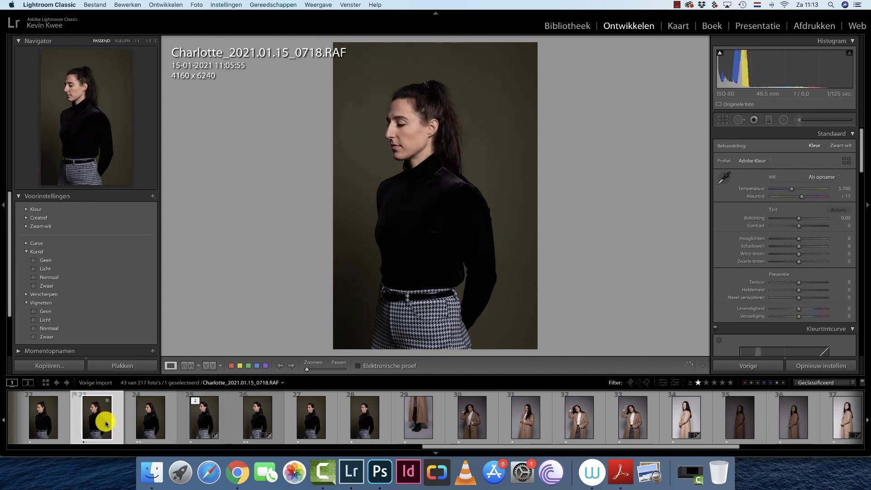
{"action": "left_click", "coordinate": [153, 423]}
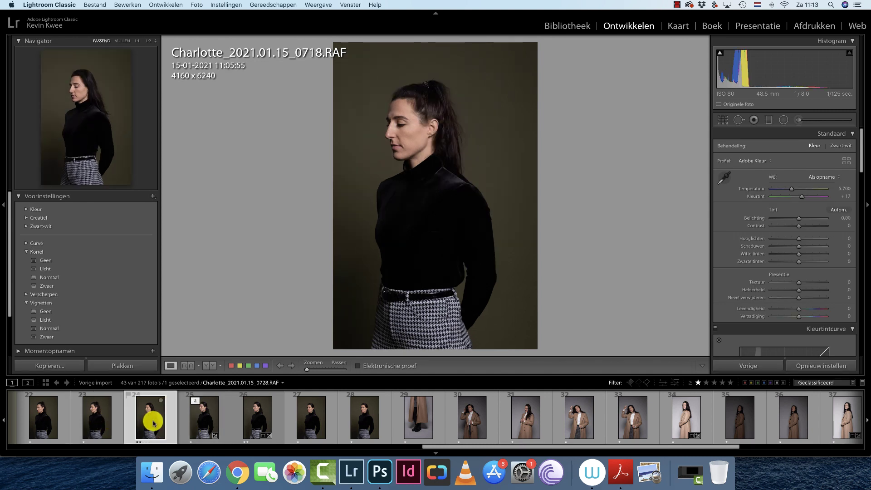
{"action": "left_click", "coordinate": [223, 417]}
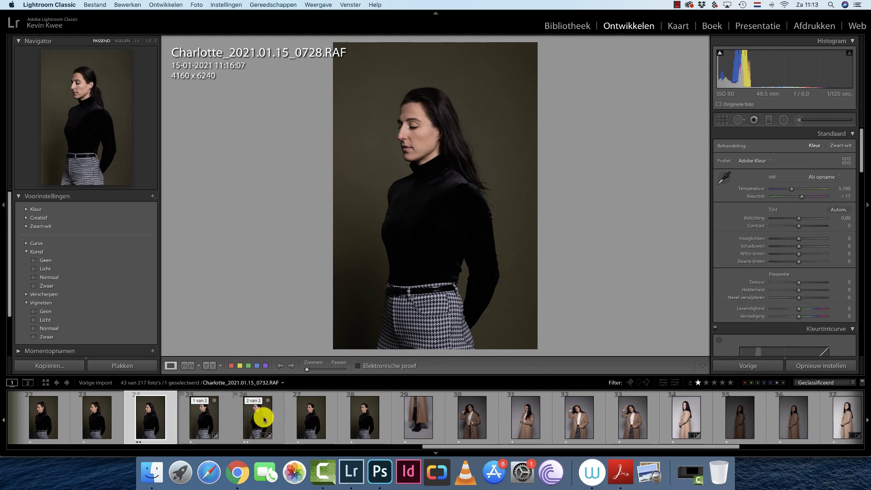
{"action": "left_click", "coordinate": [264, 419]}
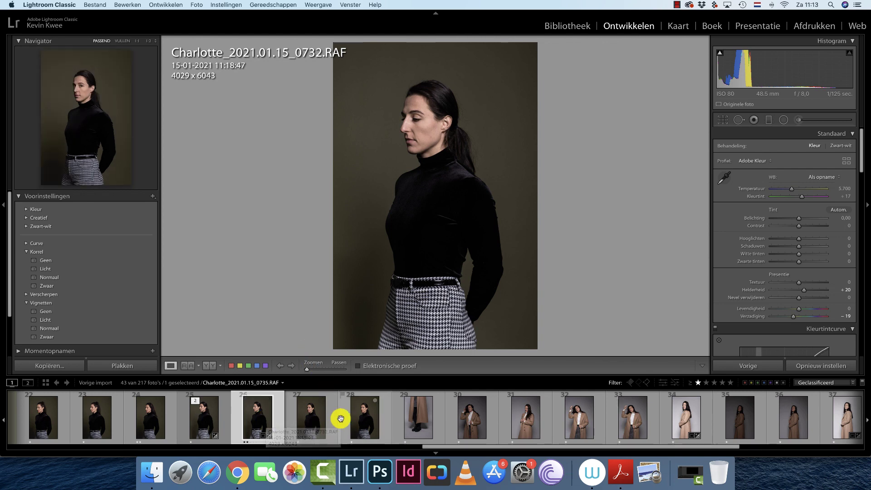
- Compare photos 0734 and 0735, then settle back on photo 0732
{"action": "left_click", "coordinate": [317, 423]}
{"action": "key", "text": "Right"}
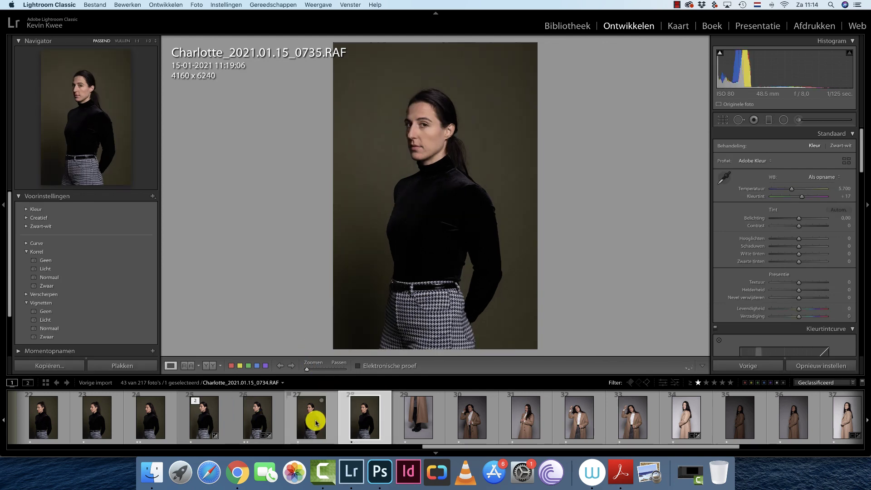
{"action": "key", "text": "Left"}
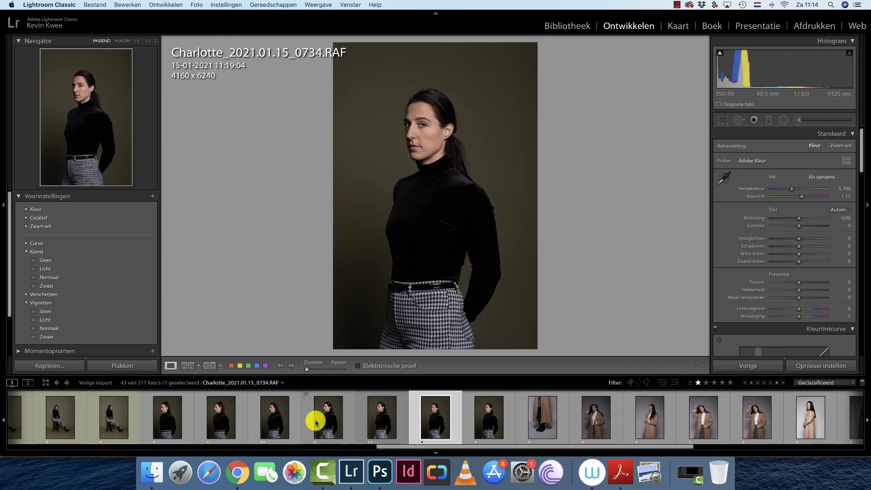
{"action": "key", "text": "Left"}
{"action": "key", "text": "Right"}
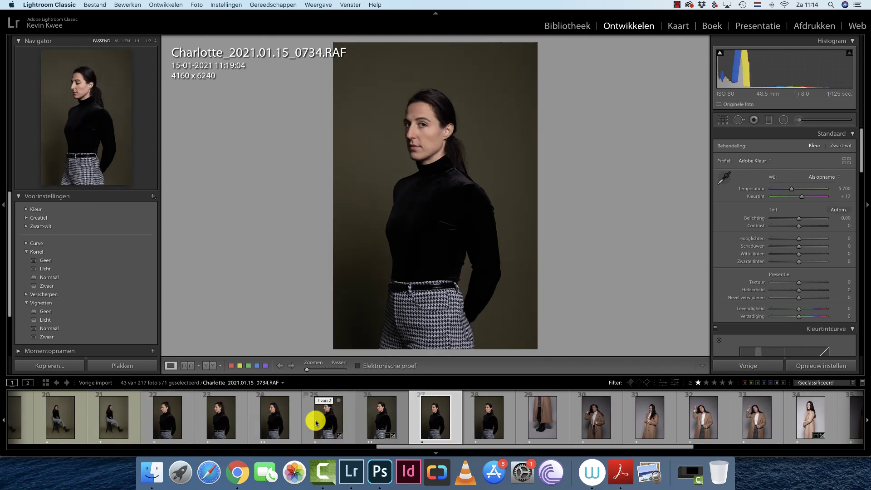
{"action": "key", "text": "Left"}
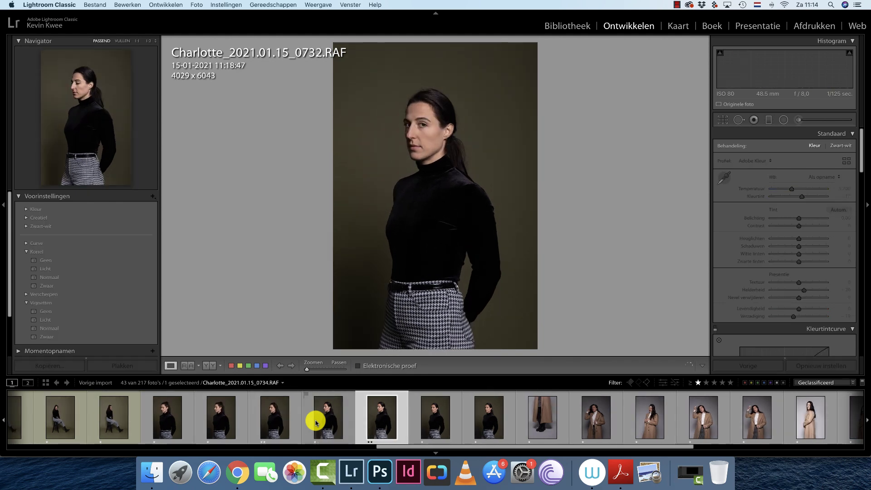
- Reset 0732's saturation to 0, nudge its tone curve point darker, then advance two photos
{"action": "double_click", "coordinate": [749, 318]}
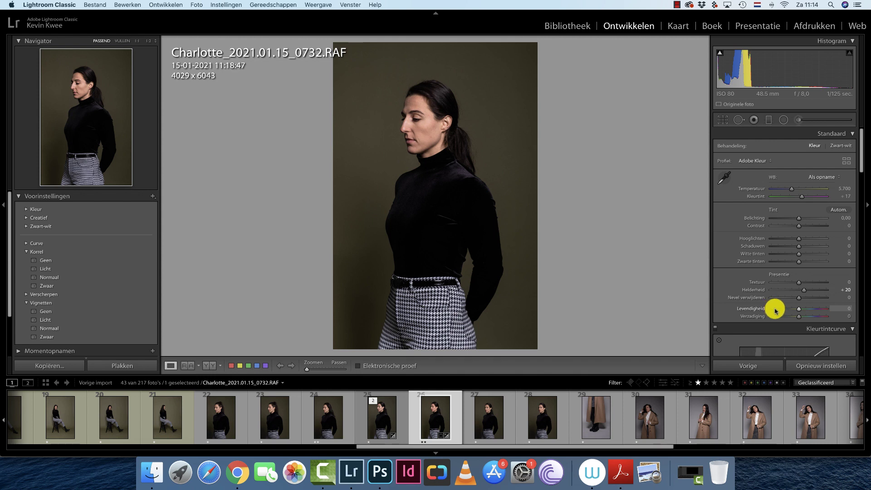
{"action": "scroll", "coordinate": [775, 309], "scroll_direction": "down", "scroll_amount": 3}
{"action": "left_click_drag", "start_coordinate": [803, 305], "coordinate": [804, 310]}
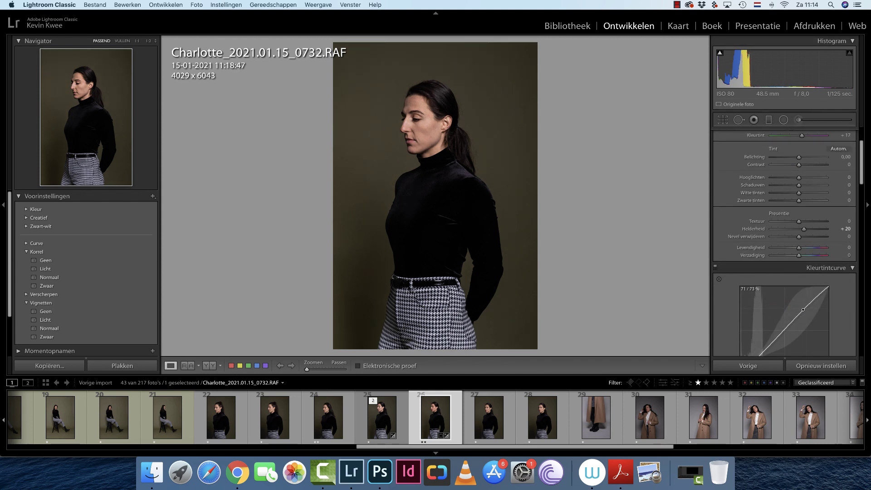
{"action": "left_click_drag", "start_coordinate": [803, 311], "coordinate": [802, 314]}
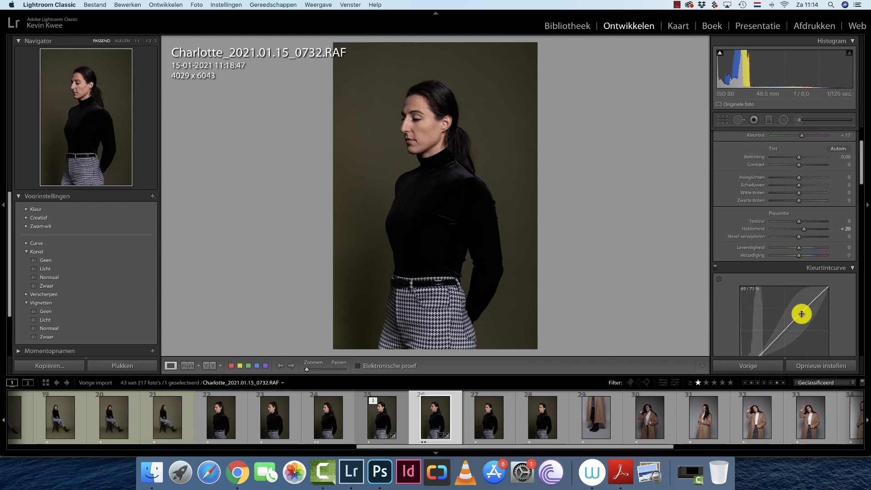
{"action": "key", "text": "Right"}
{"action": "key", "text": "Right"}
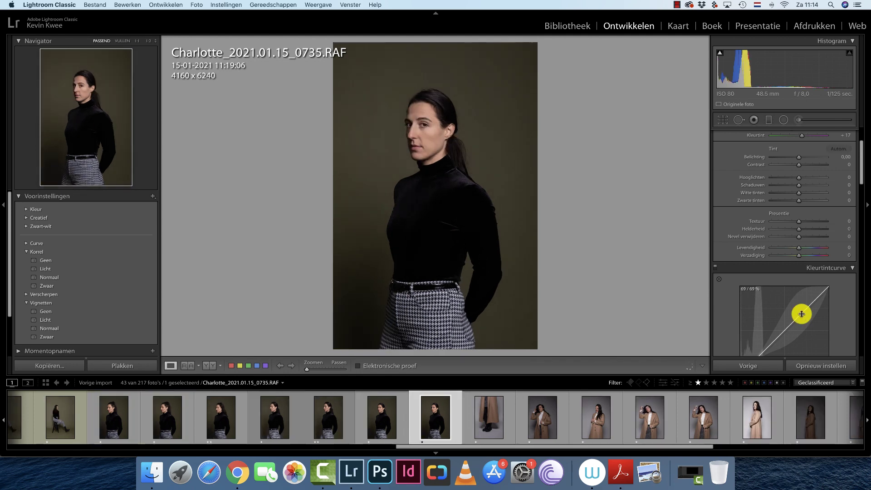
{"action": "key", "text": "Right"}
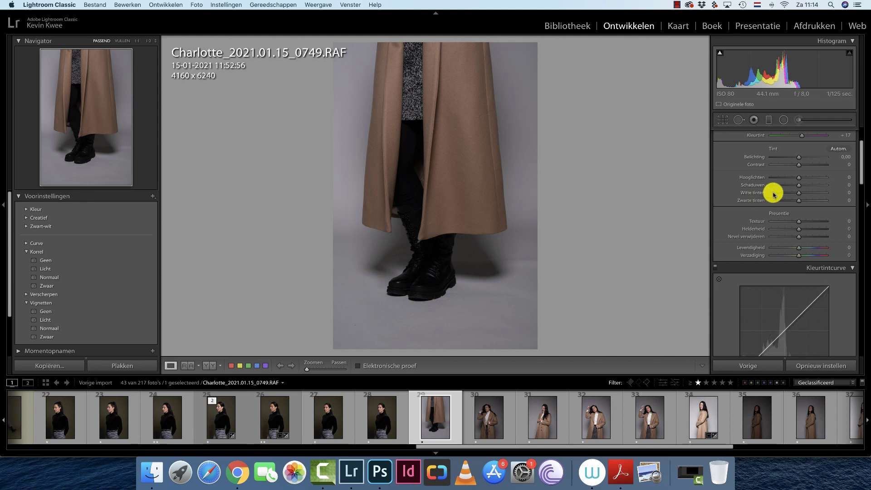
- Raise exposure to +1.50 and drop saturation to −100 for black and white
{"action": "left_click_drag", "start_coordinate": [799, 157], "coordinate": [810, 160]}
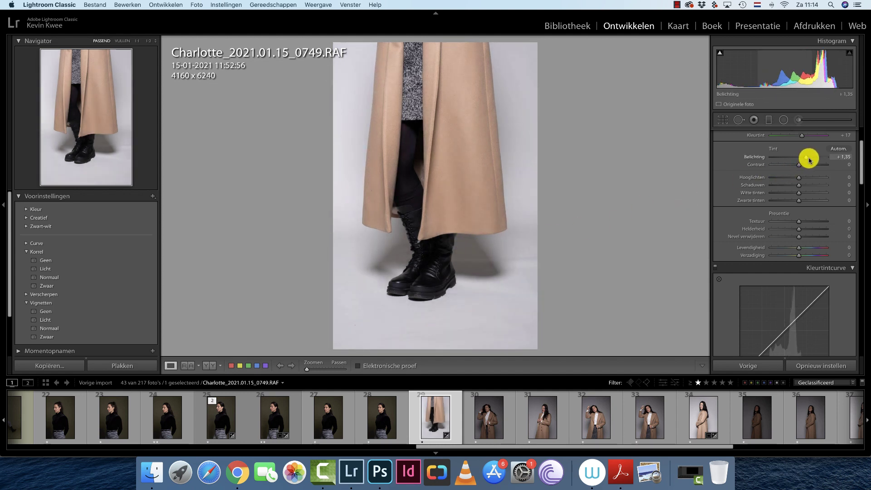
{"action": "left_click_drag", "start_coordinate": [811, 160], "coordinate": [811, 161]}
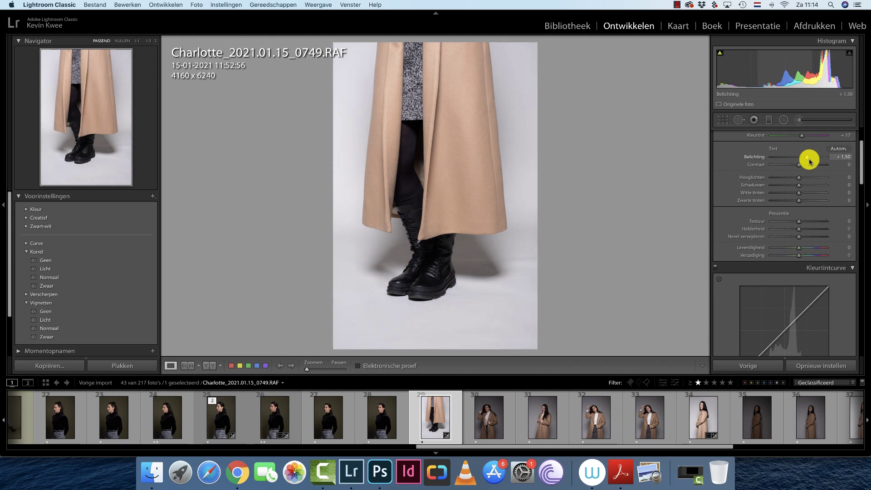
{"action": "left_click_drag", "start_coordinate": [778, 254], "coordinate": [742, 256]}
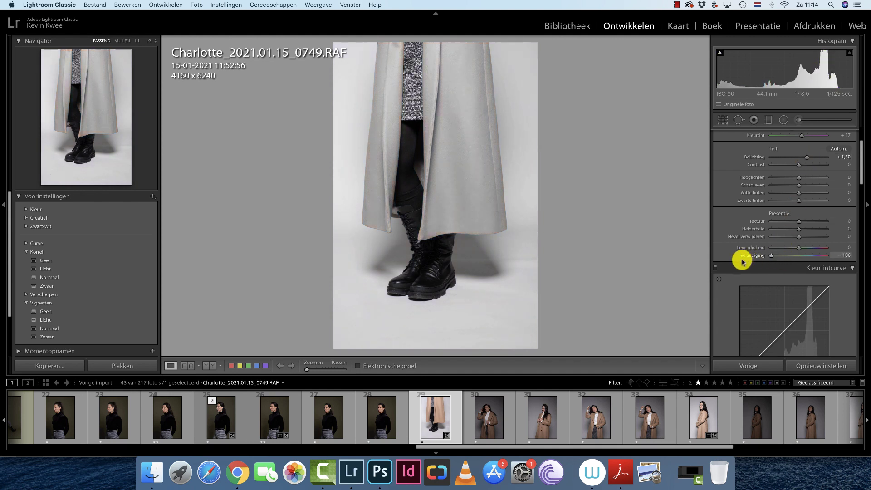
- Set texture to +12 and clarity to about +13
{"action": "left_click_drag", "start_coordinate": [799, 229], "coordinate": [802, 234]}
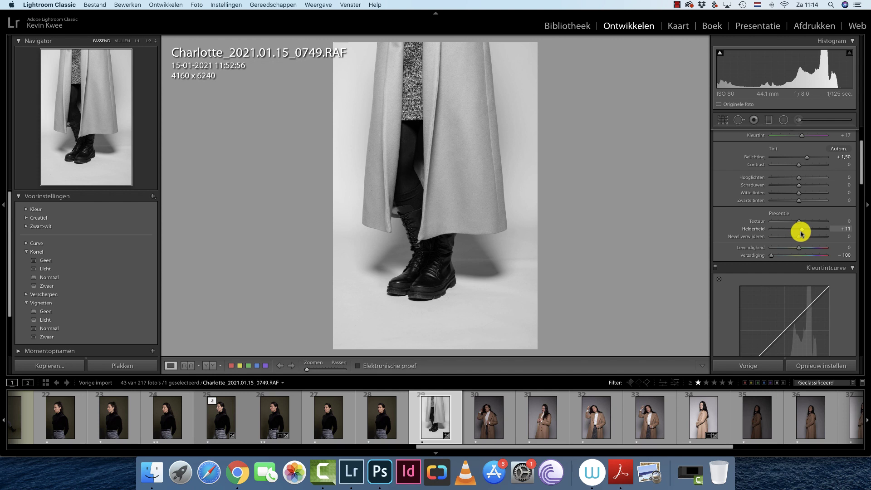
{"action": "left_click_drag", "start_coordinate": [801, 232], "coordinate": [801, 237]}
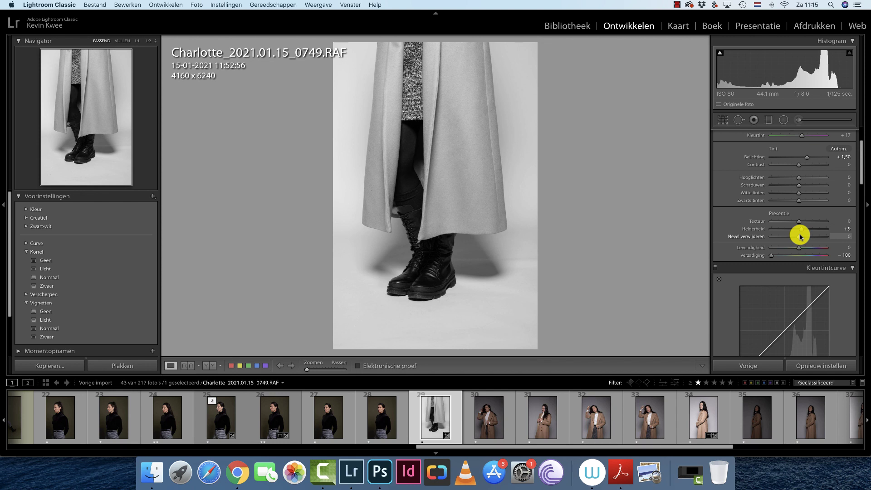
{"action": "left_click_drag", "start_coordinate": [800, 224], "coordinate": [803, 226]}
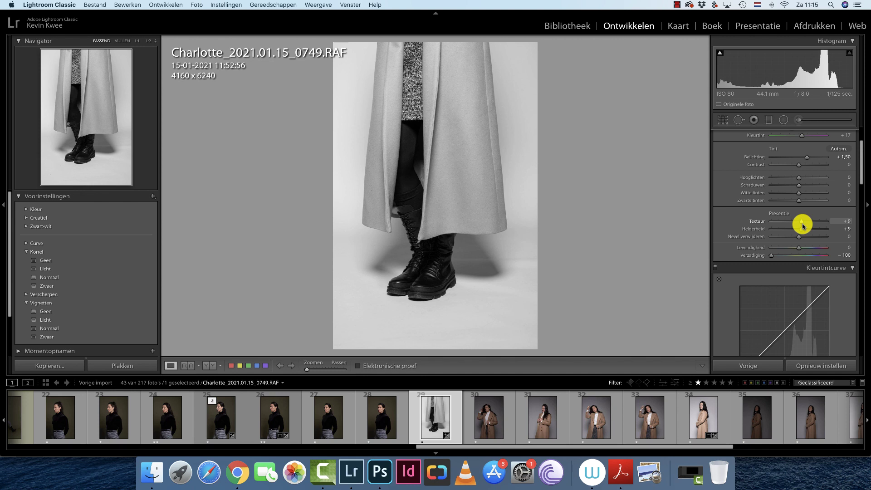
{"action": "left_click_drag", "start_coordinate": [803, 226], "coordinate": [803, 223]}
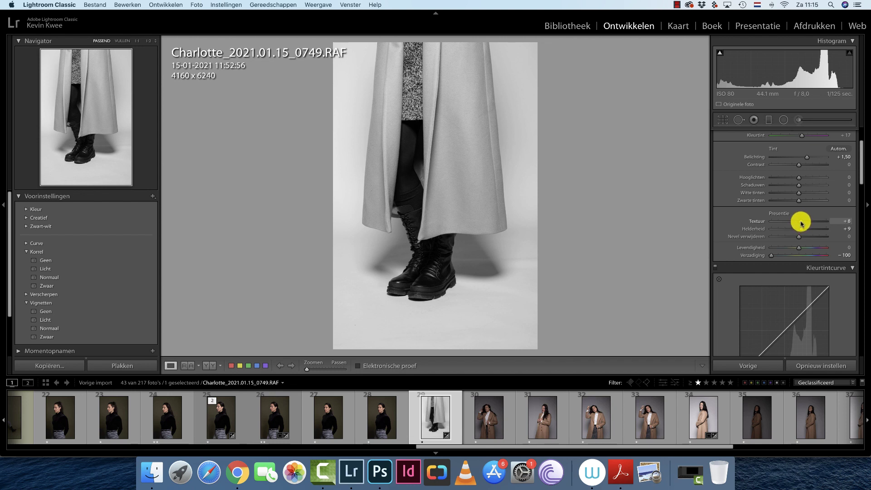
{"action": "left_click_drag", "start_coordinate": [802, 224], "coordinate": [800, 227]}
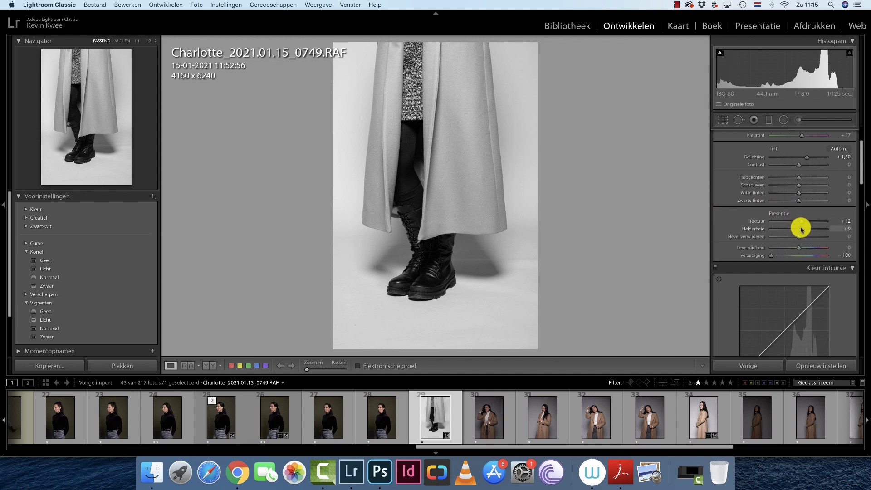
{"action": "left_click_drag", "start_coordinate": [802, 230], "coordinate": [803, 231]}
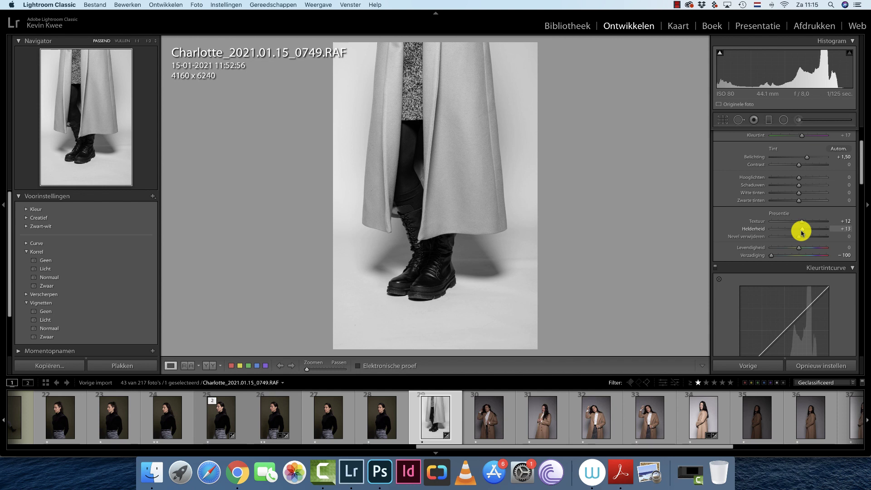
- Set clarity +14, bend the tone curve up for midtones, reset blacks and raise highlights to +18
{"action": "left_click_drag", "start_coordinate": [802, 232], "coordinate": [803, 232]}
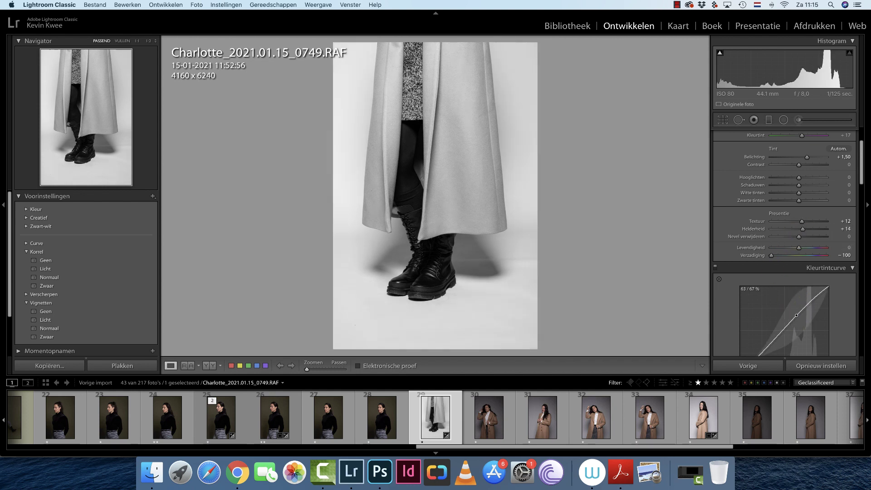
{"action": "scroll", "coordinate": [774, 331], "scroll_direction": "down", "scroll_amount": 2}
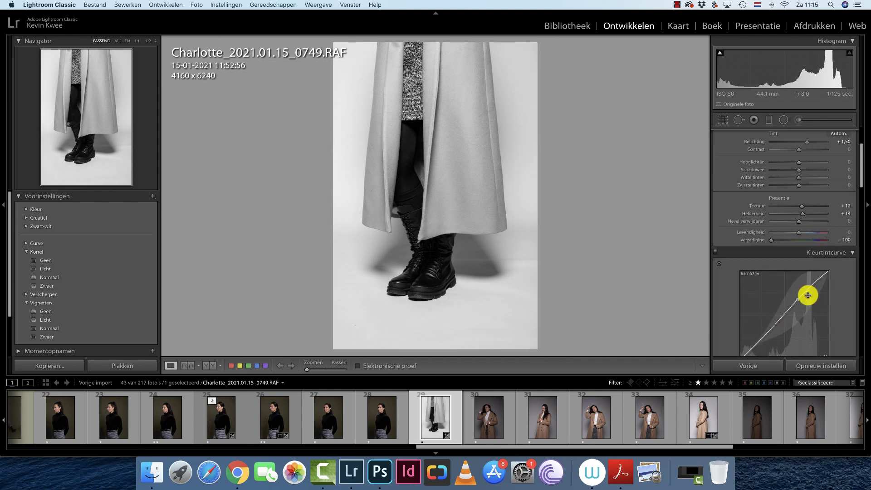
{"action": "left_click_drag", "start_coordinate": [804, 295], "coordinate": [807, 295]}
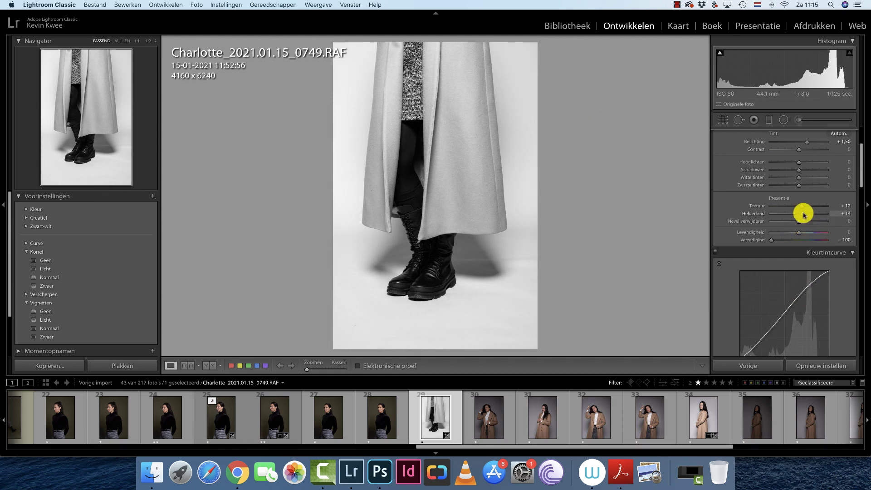
{"action": "scroll", "coordinate": [800, 179], "scroll_direction": "up", "scroll_amount": 2}
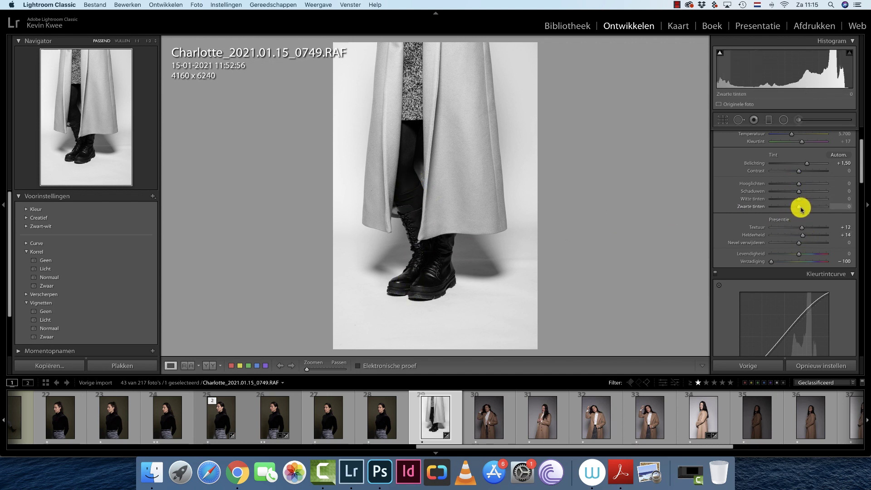
{"action": "mouse_move", "coordinate": [799, 209]}
{"action": "left_mouse_down"}
{"action": "mouse_move", "coordinate": [816, 208]}
{"action": "mouse_move", "coordinate": [803, 209]}
{"action": "mouse_move", "coordinate": [816, 209]}
{"action": "mouse_move", "coordinate": [805, 210]}
{"action": "mouse_move", "coordinate": [810, 194]}
{"action": "mouse_move", "coordinate": [798, 207]}
{"action": "left_mouse_up"}
{"action": "double_click", "coordinate": [754, 206]}
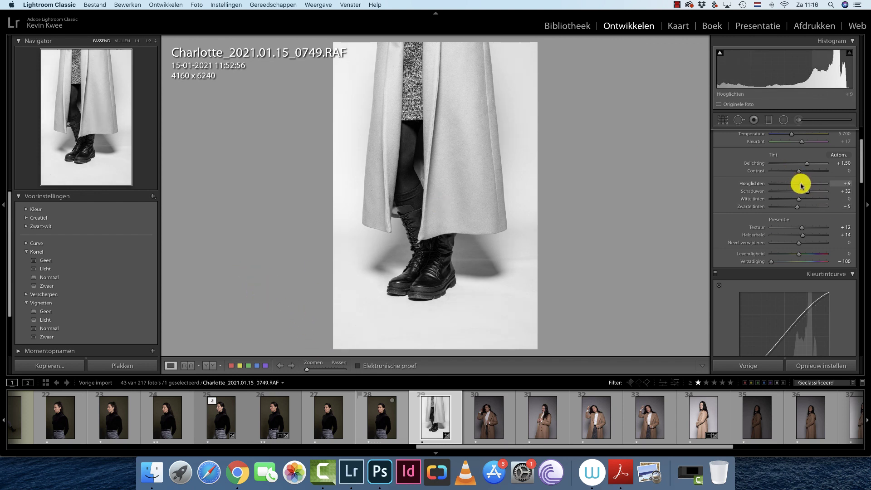
{"action": "left_click_drag", "start_coordinate": [800, 184], "coordinate": [804, 185]}
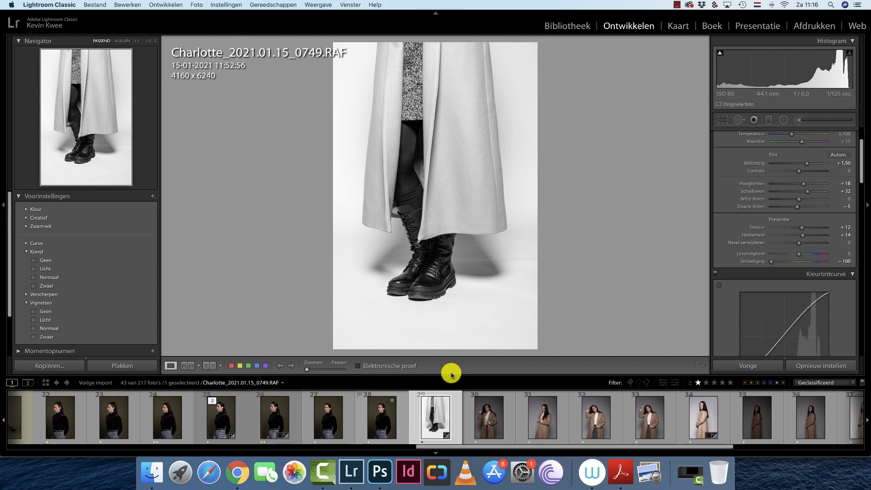
{"action": "mouse_move", "coordinate": [436, 416]}
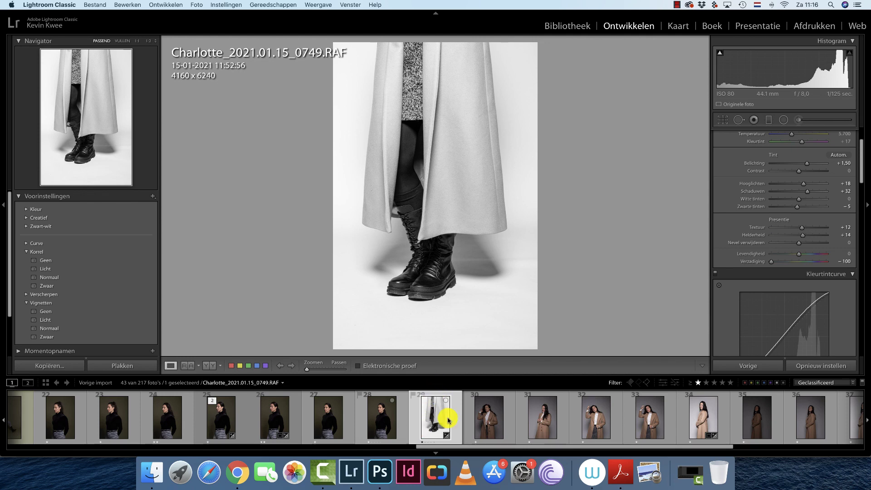
- Rate black-and-white photo 0749 two stars and advance to photo 0752
{"action": "key", "text": "Right"}
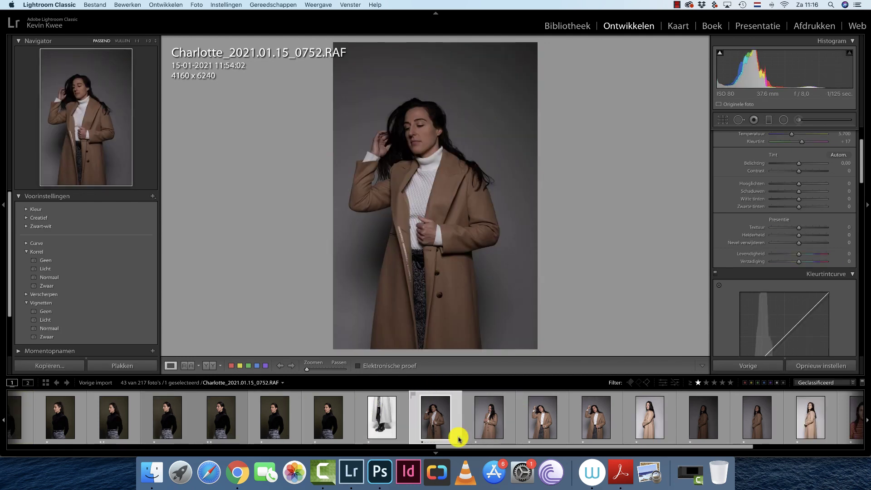
{"action": "key", "text": "Left"}
{"action": "key", "text": "2"}
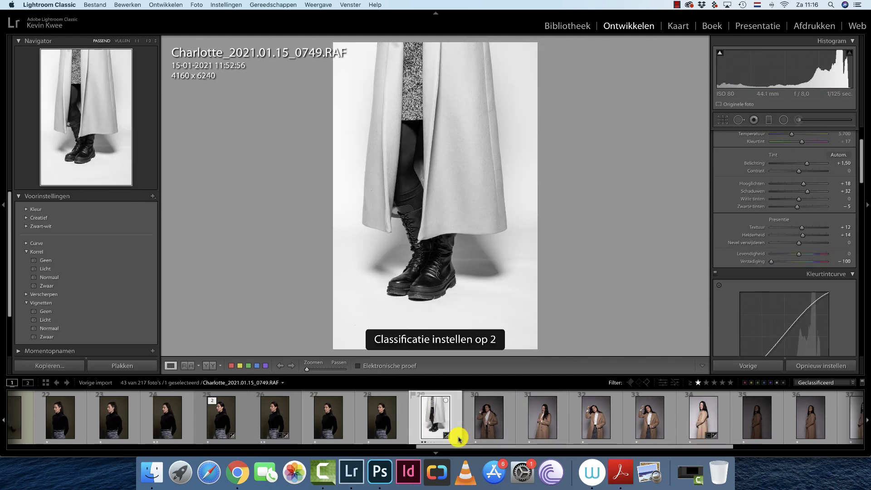
{"action": "key", "text": "Right"}
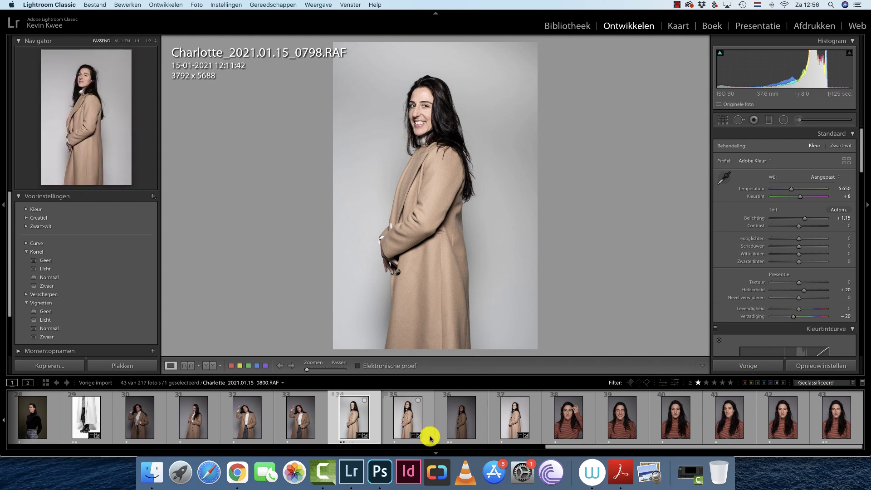
- Compare unedited 0801 with edited 0798, then select both photos together
{"action": "left_click", "coordinate": [468, 411]}
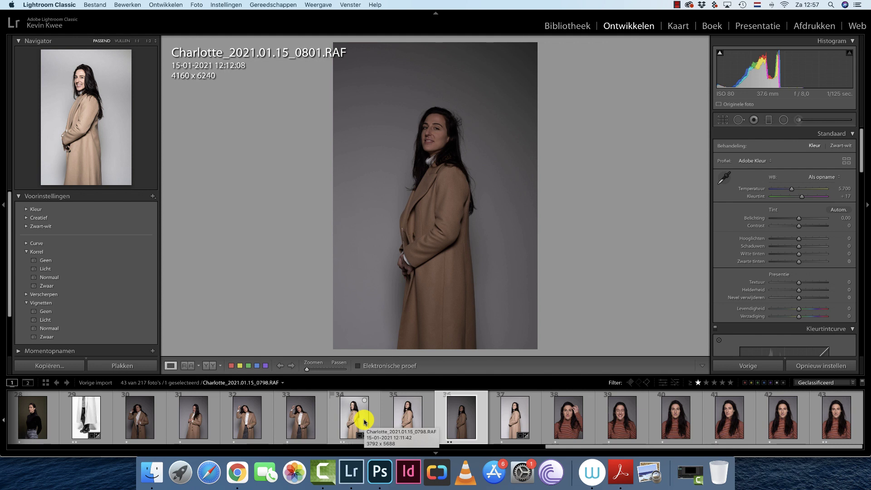
{"action": "left_click", "coordinate": [365, 422]}
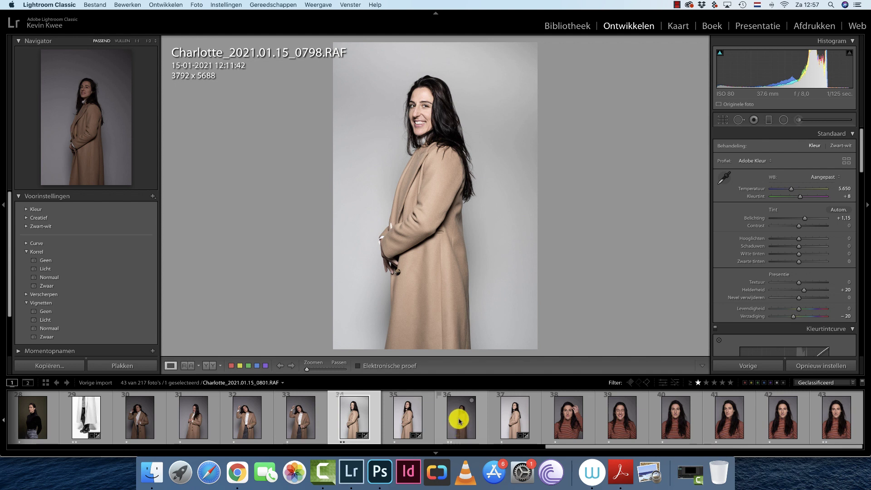
{"action": "left_click", "coordinate": [460, 420], "text": "super"}
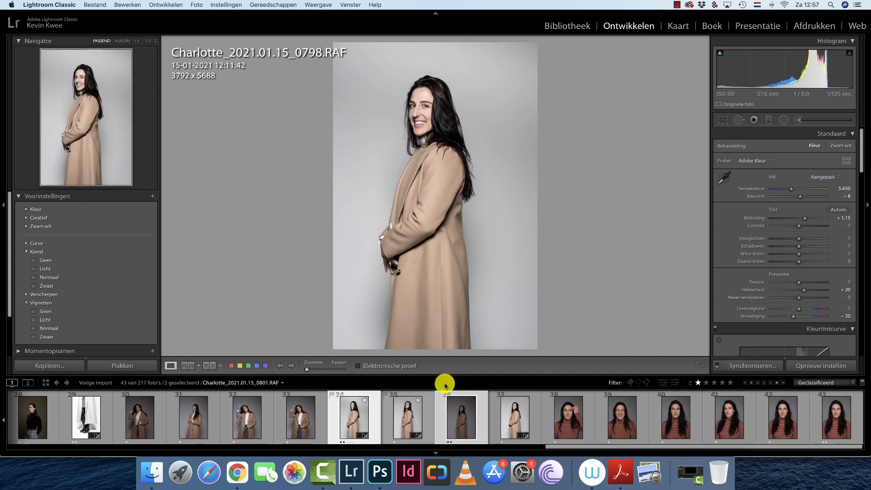
- Sync 0798's edits onto 0801, then reposition 0801 within its crop frame
{"action": "left_click", "coordinate": [762, 367]}
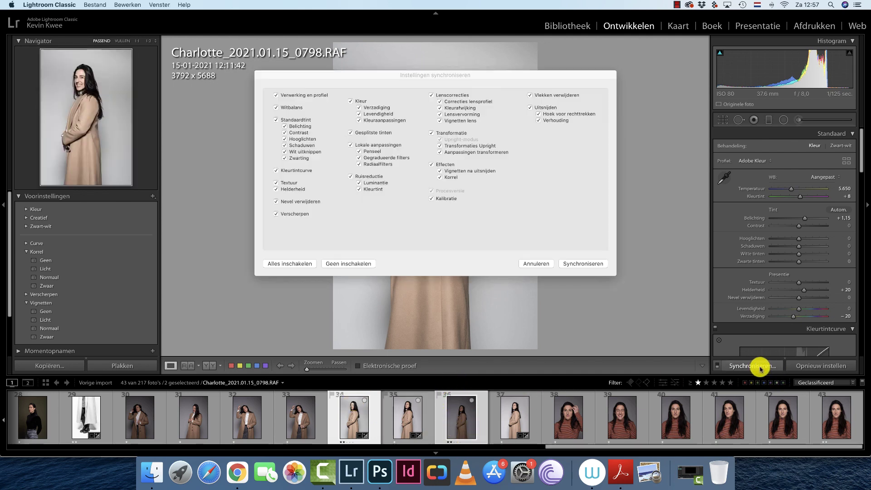
{"action": "left_click", "coordinate": [573, 265]}
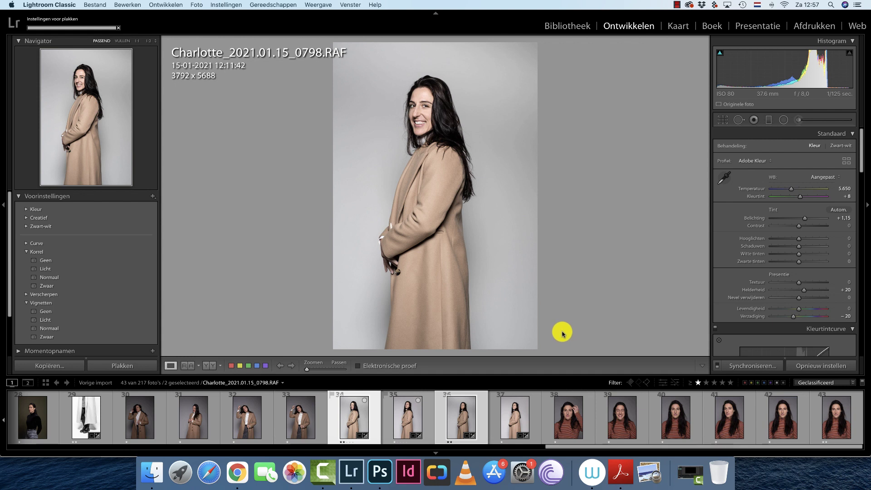
{"action": "left_click", "coordinate": [462, 417]}
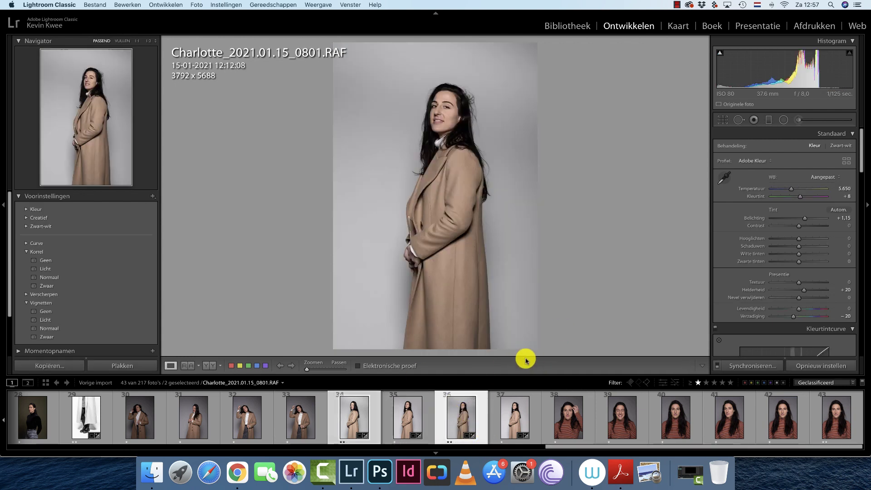
{"action": "key", "text": "r"}
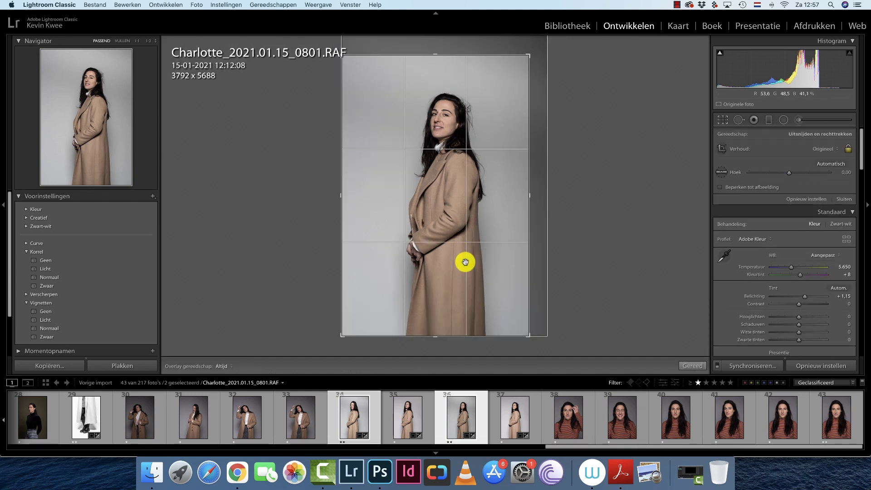
{"action": "left_click_drag", "start_coordinate": [465, 261], "coordinate": [456, 260]}
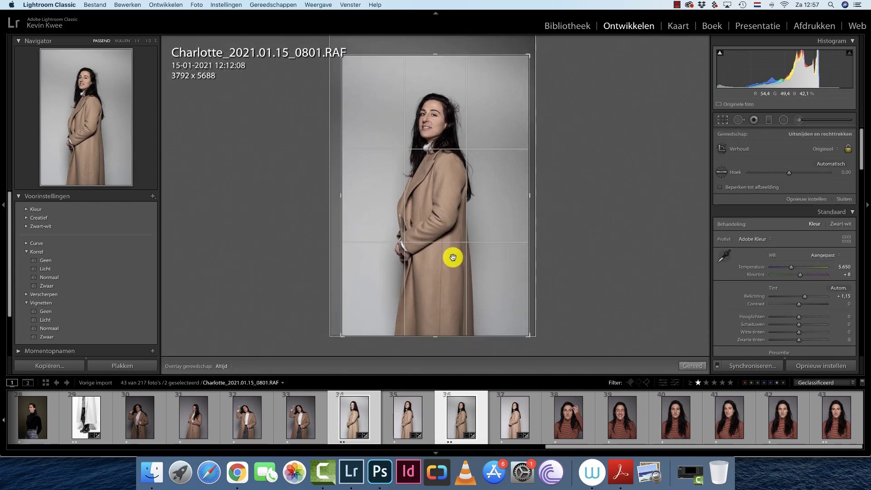
{"action": "key", "text": "Return"}
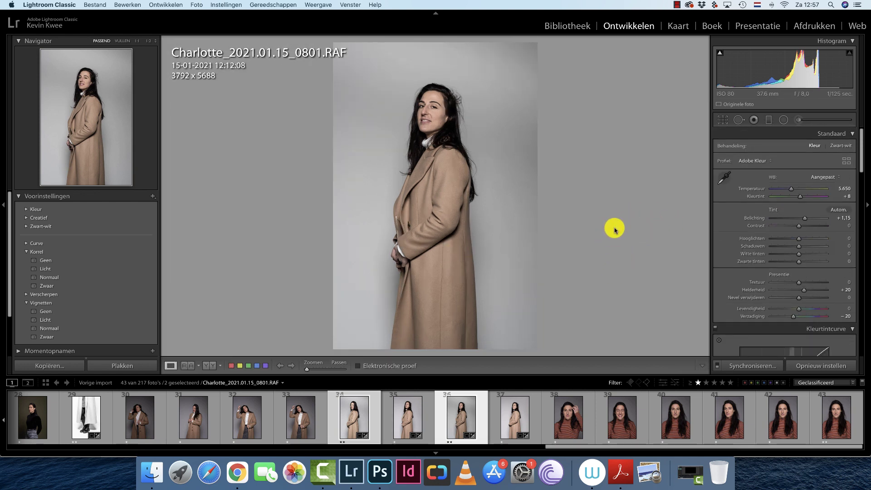
- Brighten exposure on photos 0801 and 0798, bringing 0801 to +1.95
{"action": "left_click_drag", "start_coordinate": [806, 220], "coordinate": [811, 220]}
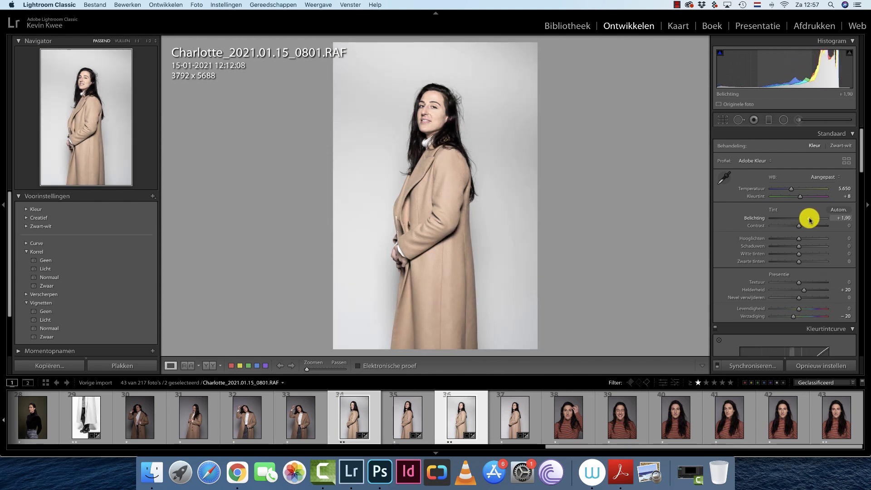
{"action": "left_click_drag", "start_coordinate": [810, 220], "coordinate": [810, 221]}
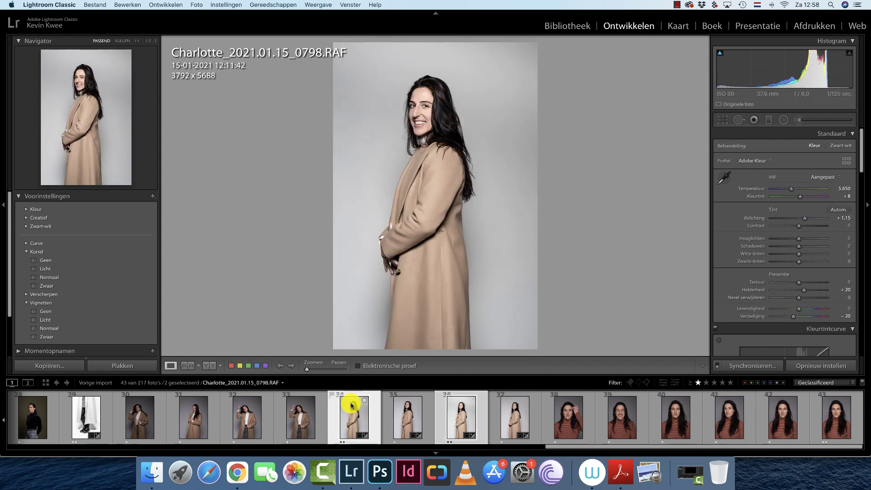
{"action": "left_click_drag", "start_coordinate": [810, 219], "coordinate": [811, 222]}
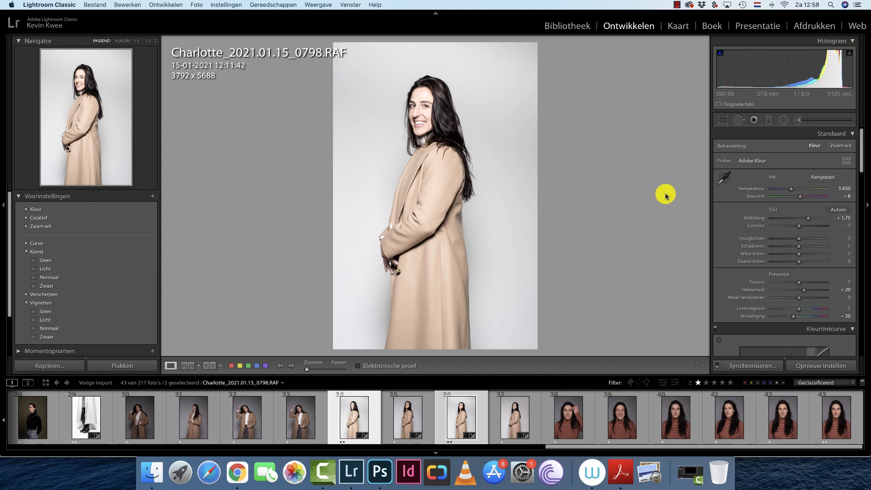
- Make 0801 alone black and white at saturation −100 with highlights +97 and whites +31
{"action": "left_click", "coordinate": [463, 429]}
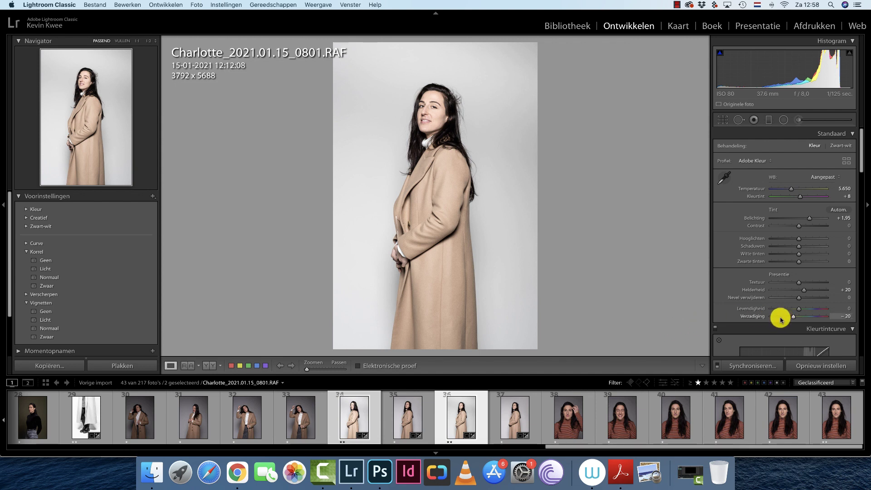
{"action": "left_click", "coordinate": [438, 424]}
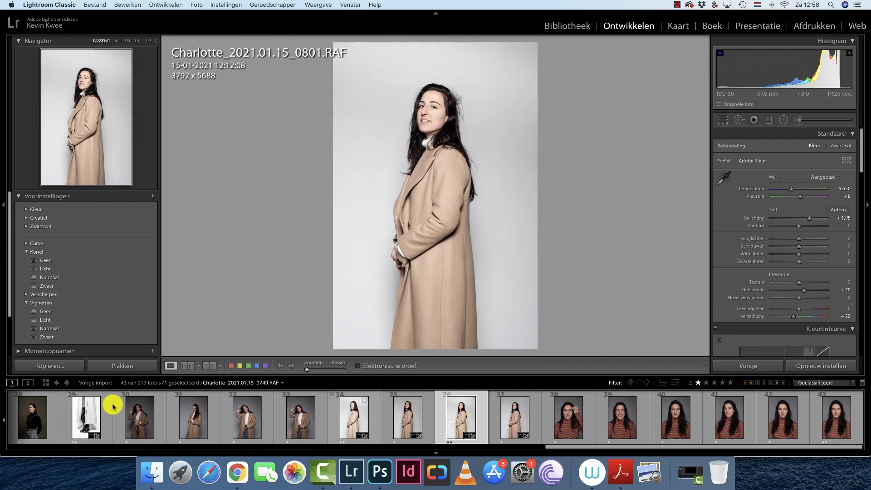
{"action": "left_click_drag", "start_coordinate": [782, 316], "coordinate": [771, 316]}
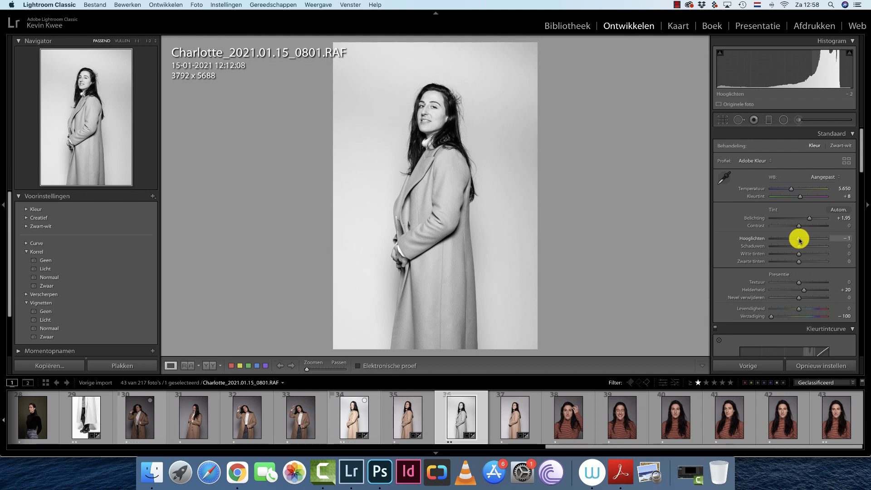
{"action": "mouse_move", "coordinate": [800, 241]}
{"action": "left_mouse_down"}
{"action": "mouse_move", "coordinate": [829, 244]}
{"action": "mouse_move", "coordinate": [808, 254]}
{"action": "left_mouse_up"}
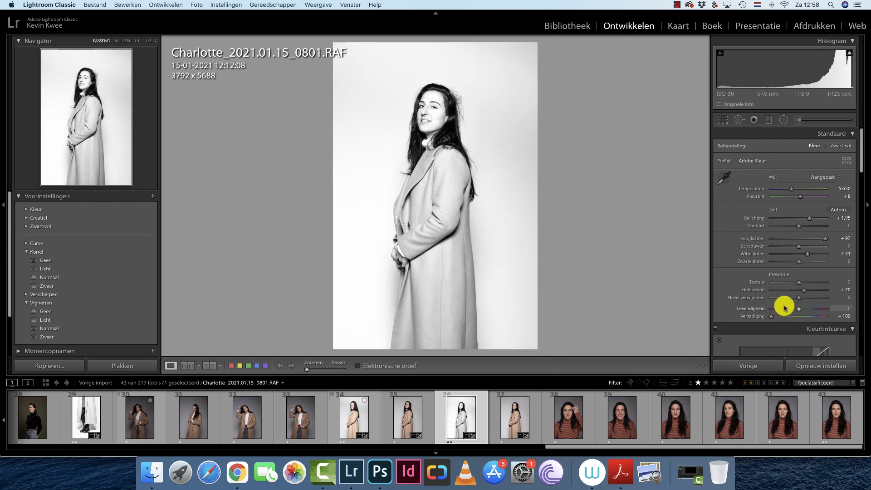
{"action": "scroll", "coordinate": [792, 318], "scroll_direction": "down", "scroll_amount": 2}
{"action": "scroll", "coordinate": [753, 268], "scroll_direction": "up", "scroll_amount": 2}
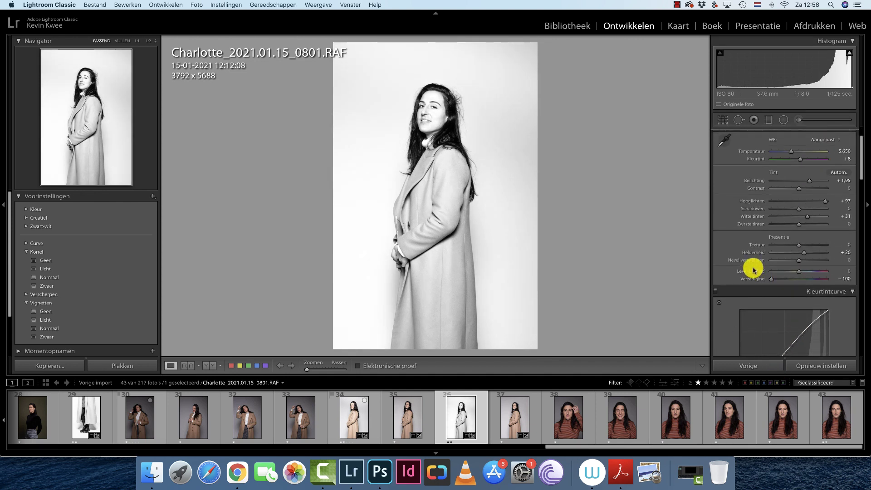
{"action": "left_click", "coordinate": [766, 367]}
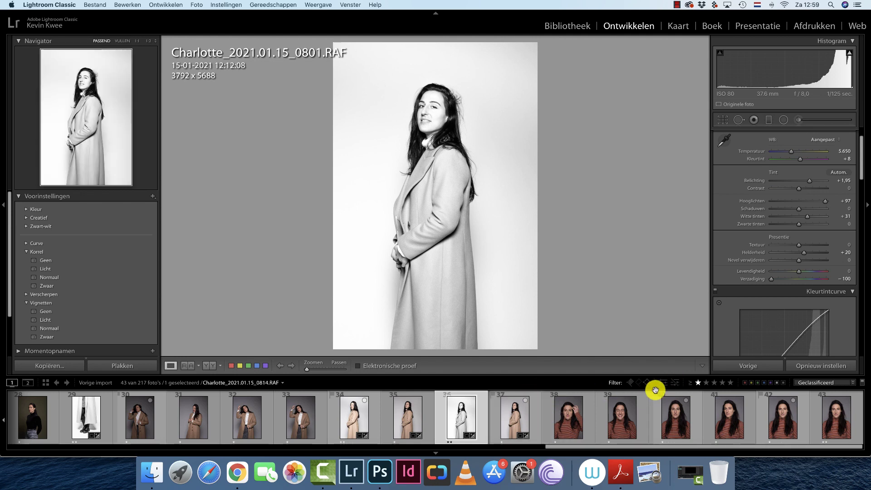
- Filter to two-star-or-better photos and raise portrait 0825's exposure to +1.00
{"action": "left_click", "coordinate": [706, 384]}
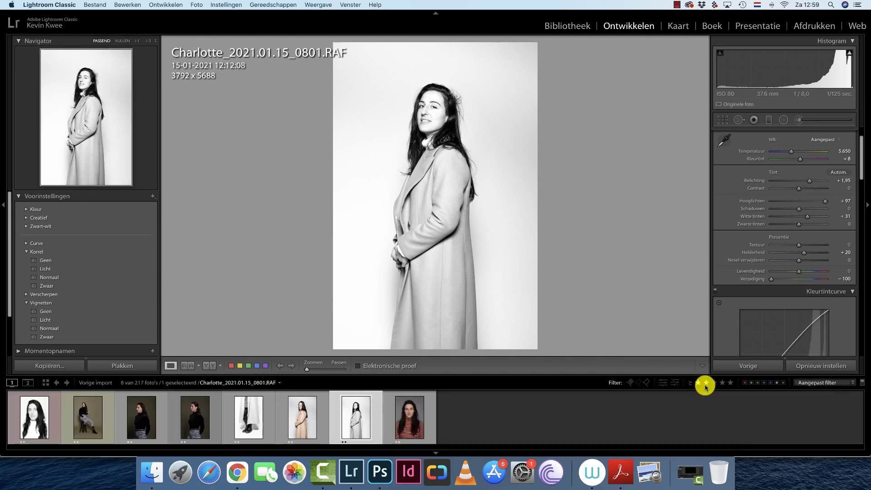
{"action": "left_click", "coordinate": [417, 431]}
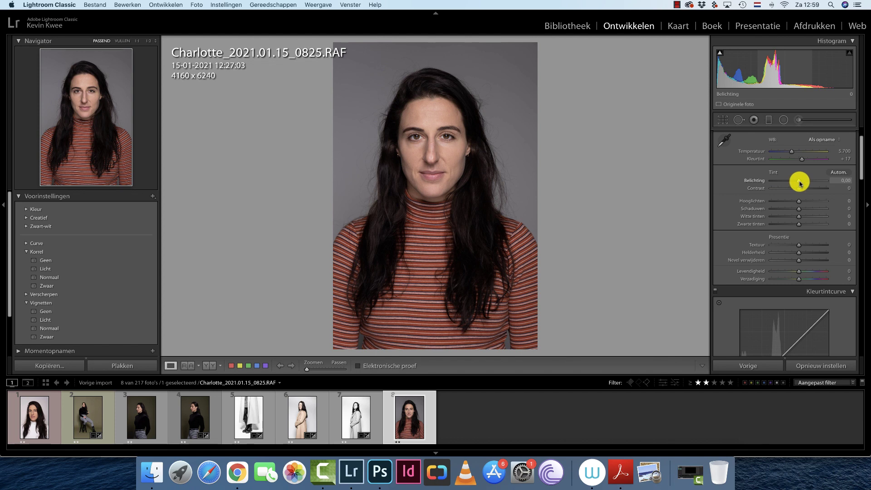
{"action": "left_click_drag", "start_coordinate": [801, 182], "coordinate": [806, 183]}
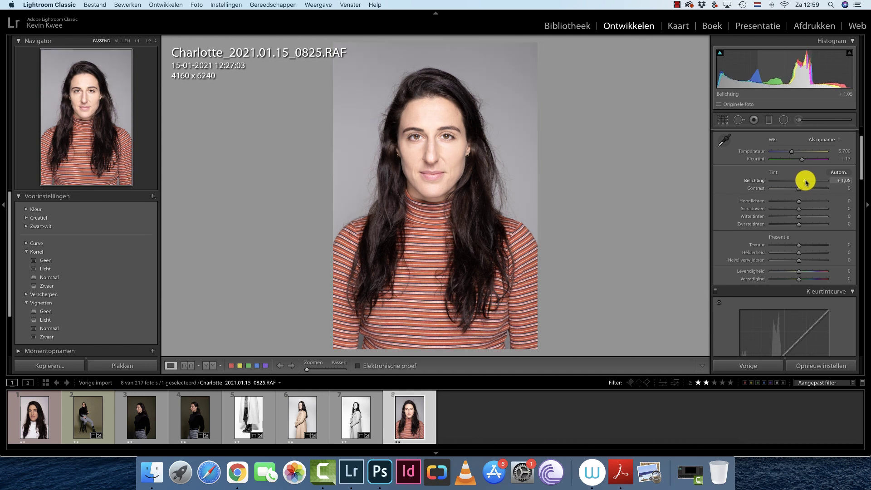
- Lift the tone curve lights, deepen shadows slightly, and lower saturation to −16
{"action": "scroll", "coordinate": [798, 290], "scroll_direction": "down", "scroll_amount": 4}
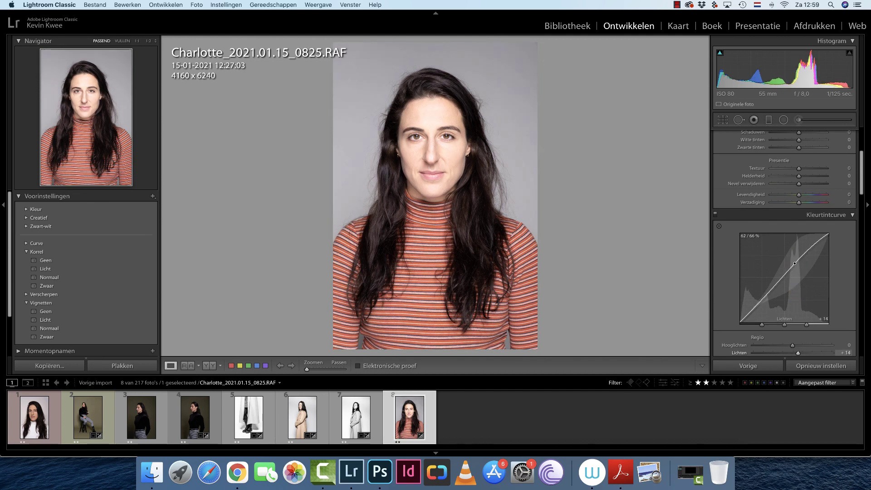
{"action": "left_click_drag", "start_coordinate": [795, 266], "coordinate": [795, 255]}
{"action": "left_click_drag", "start_coordinate": [765, 295], "coordinate": [765, 299]}
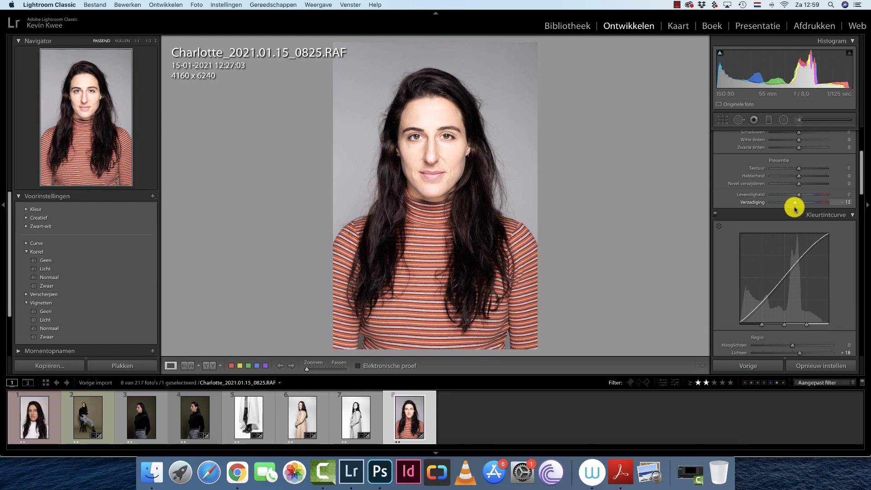
{"action": "left_click_drag", "start_coordinate": [795, 212], "coordinate": [792, 213]}
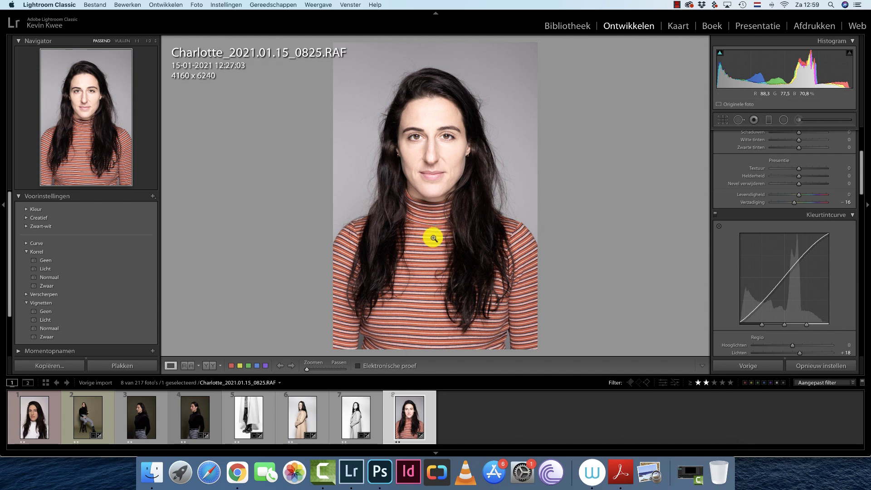
- Crop 0825 tighter around head and shoulders to 3605 × 5408, centring her in the frame
{"action": "key", "text": "r"}
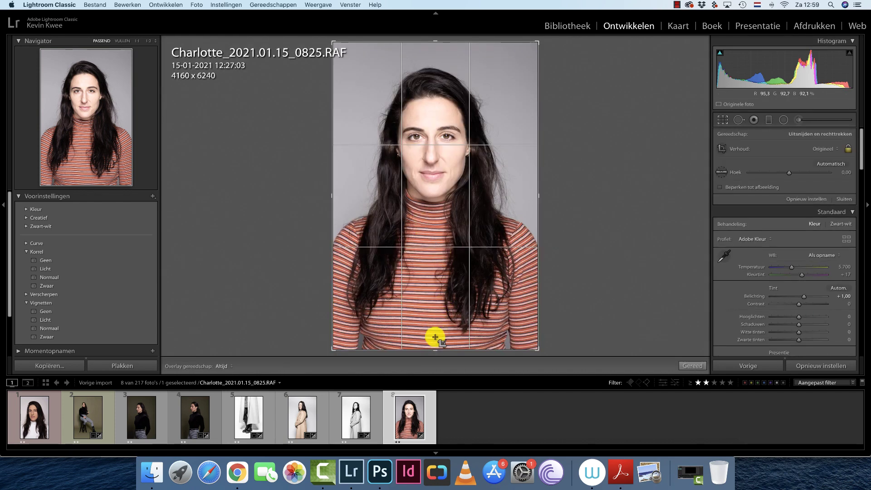
{"action": "left_click_drag", "start_coordinate": [434, 348], "coordinate": [435, 330]}
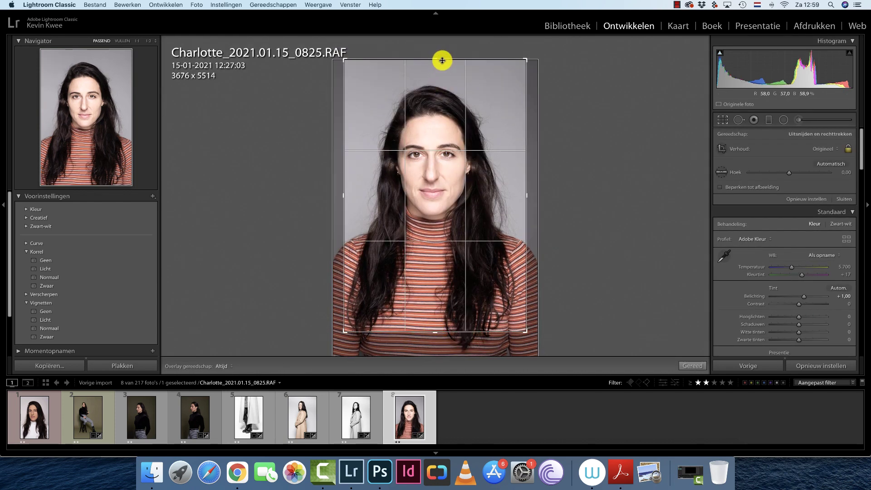
{"action": "left_click_drag", "start_coordinate": [444, 60], "coordinate": [442, 67]}
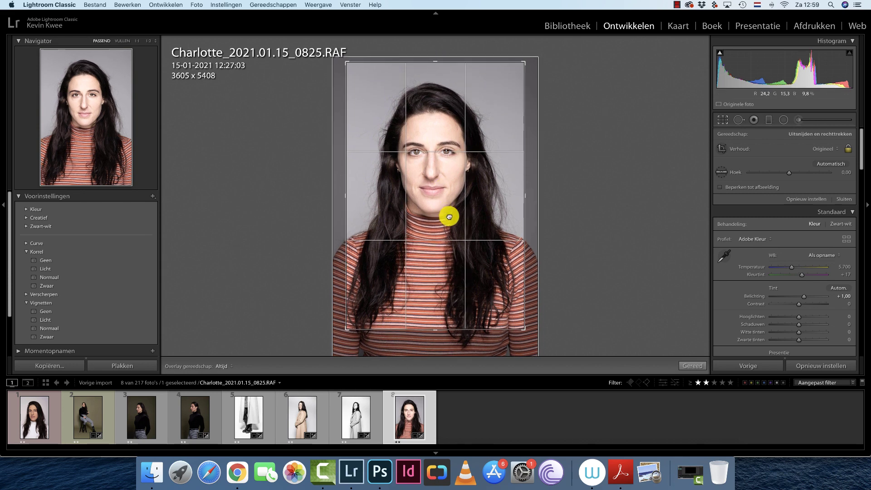
{"action": "left_click_drag", "start_coordinate": [449, 214], "coordinate": [451, 219]}
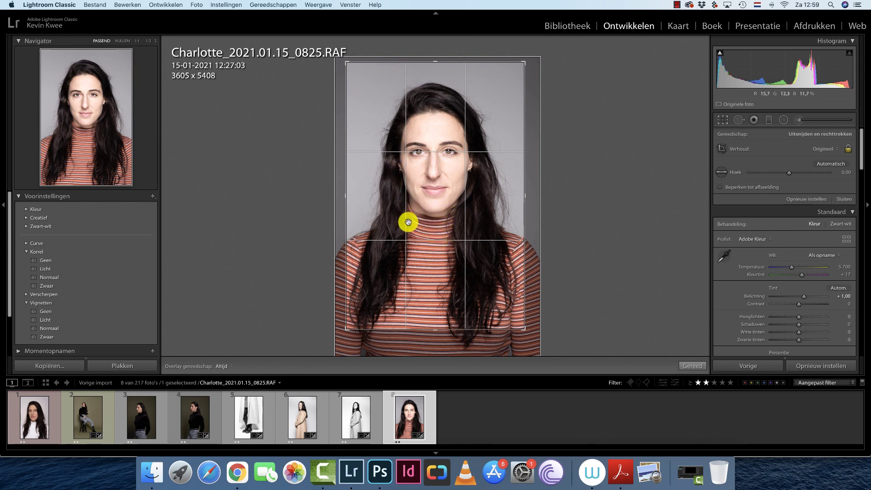
{"action": "left_click_drag", "start_coordinate": [441, 224], "coordinate": [399, 212]}
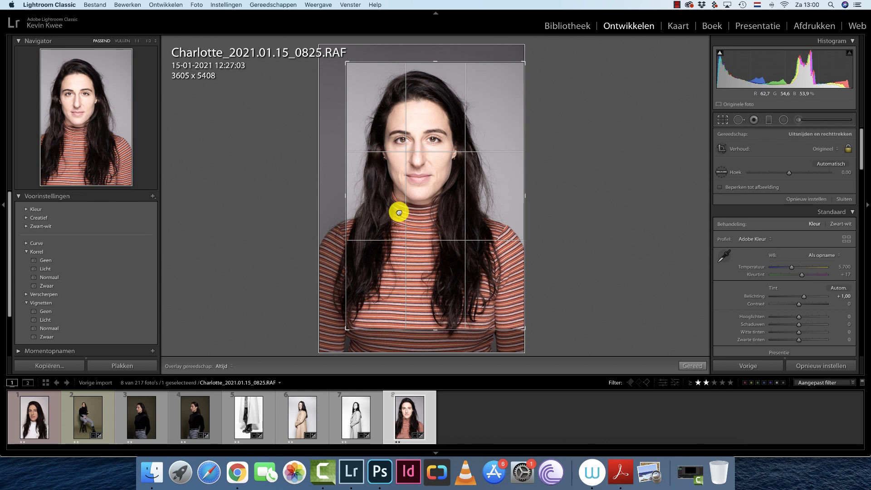
{"action": "left_click_drag", "start_coordinate": [399, 212], "coordinate": [445, 220]}
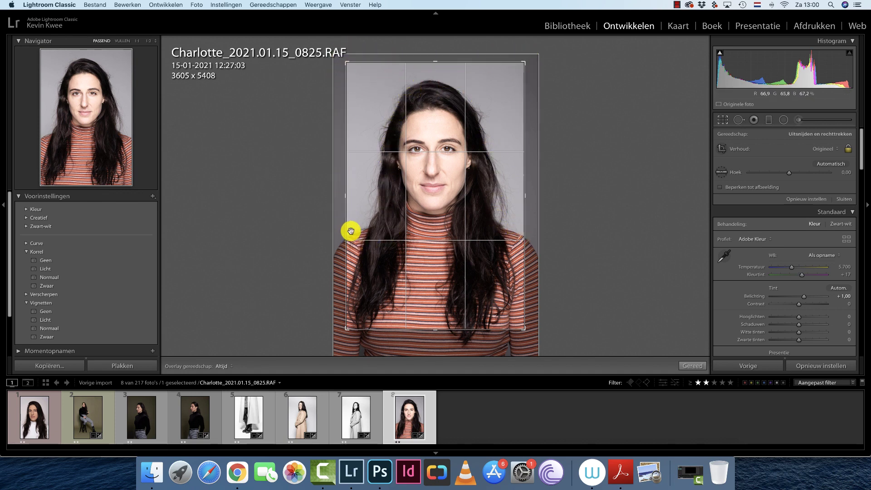
{"action": "left_click_drag", "start_coordinate": [494, 204], "coordinate": [506, 171]}
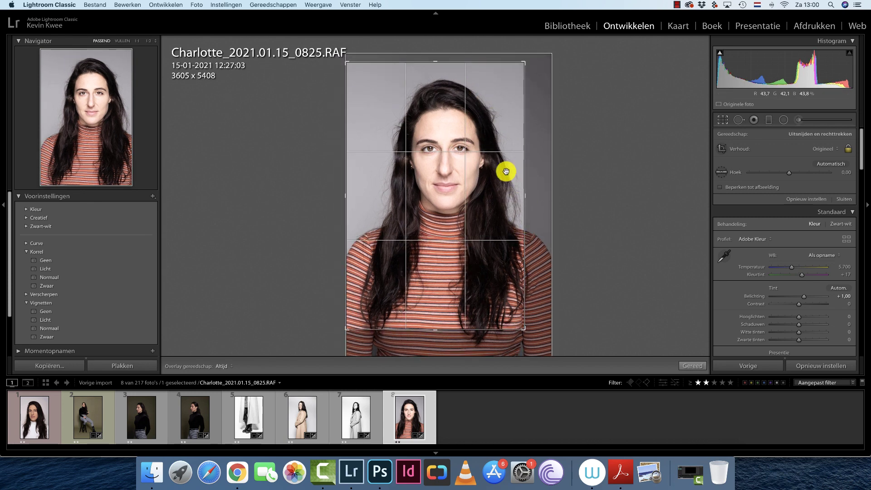
{"action": "key", "text": "Return"}
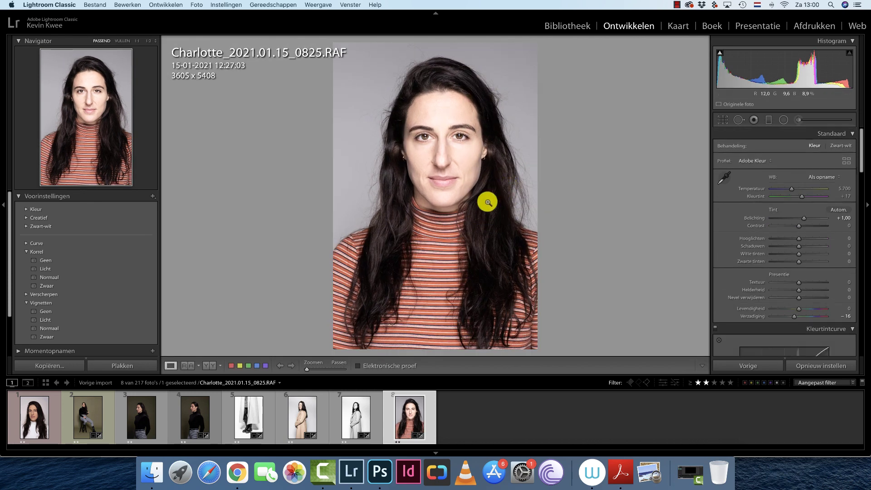
- Reopen the crop on portrait 0825 and nudge the image into its final framing
{"action": "key", "text": "r"}
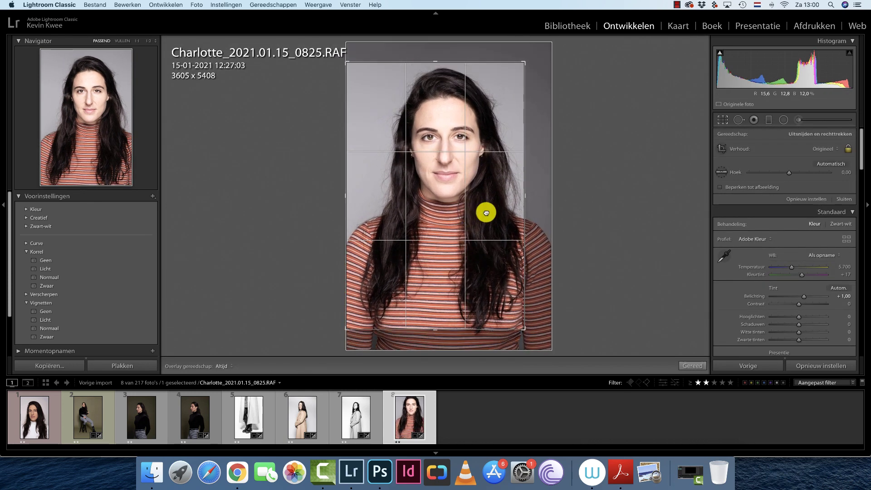
{"action": "left_click_drag", "start_coordinate": [487, 213], "coordinate": [492, 208]}
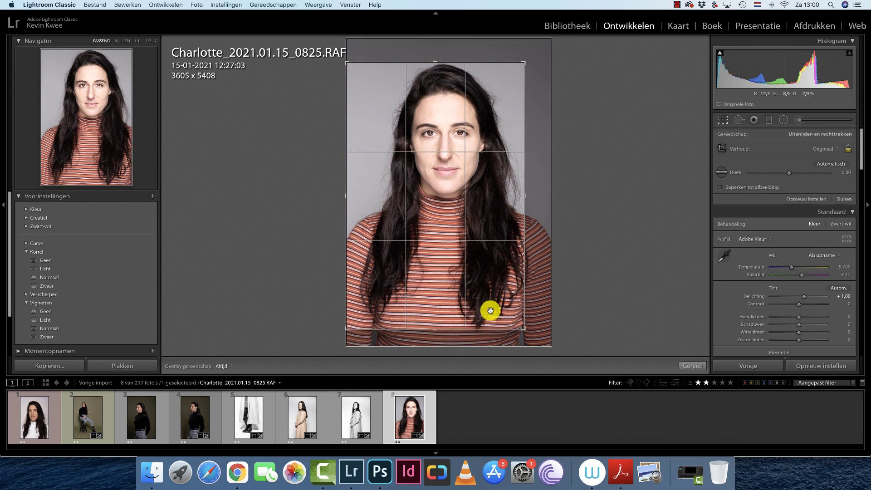
{"action": "mouse_move", "coordinate": [459, 276]}
{"action": "left_mouse_down"}
{"action": "mouse_move", "coordinate": [437, 286]}
{"action": "mouse_move", "coordinate": [445, 301]}
{"action": "left_mouse_up"}
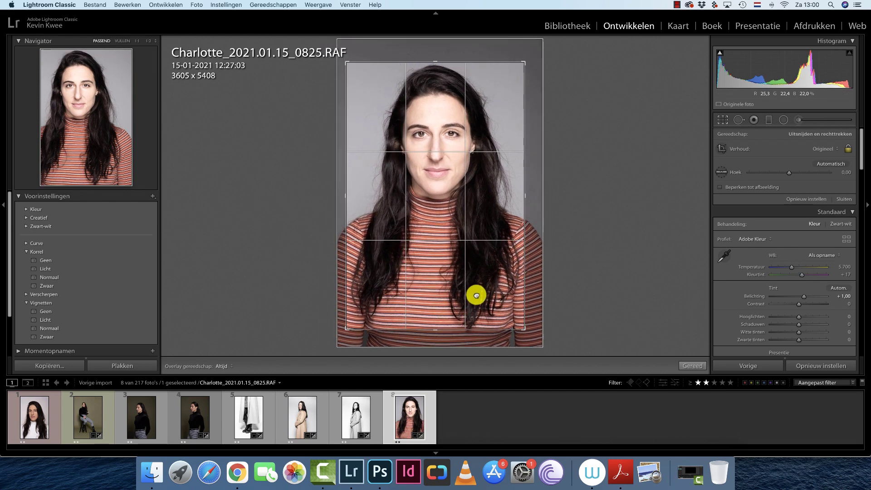
{"action": "mouse_move", "coordinate": [446, 301]}
{"action": "left_mouse_down"}
{"action": "mouse_move", "coordinate": [469, 318]}
{"action": "mouse_move", "coordinate": [452, 303]}
{"action": "left_mouse_up"}
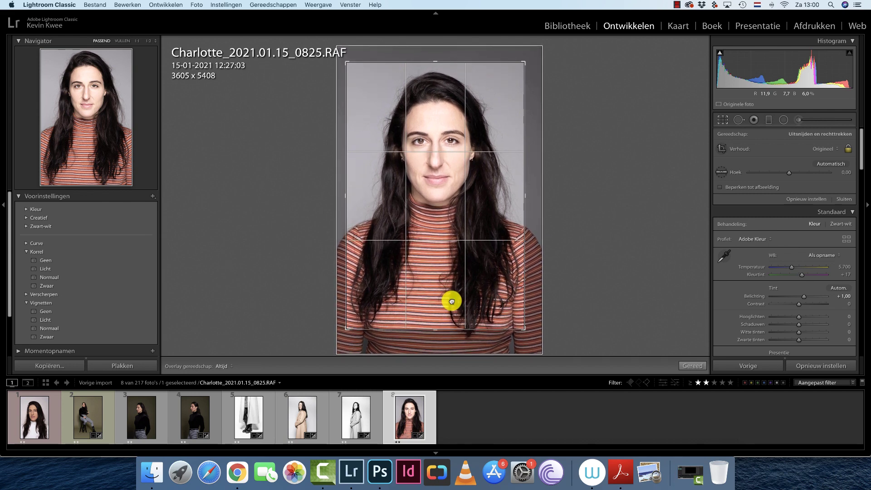
{"action": "left_click_drag", "start_coordinate": [452, 304], "coordinate": [451, 310]}
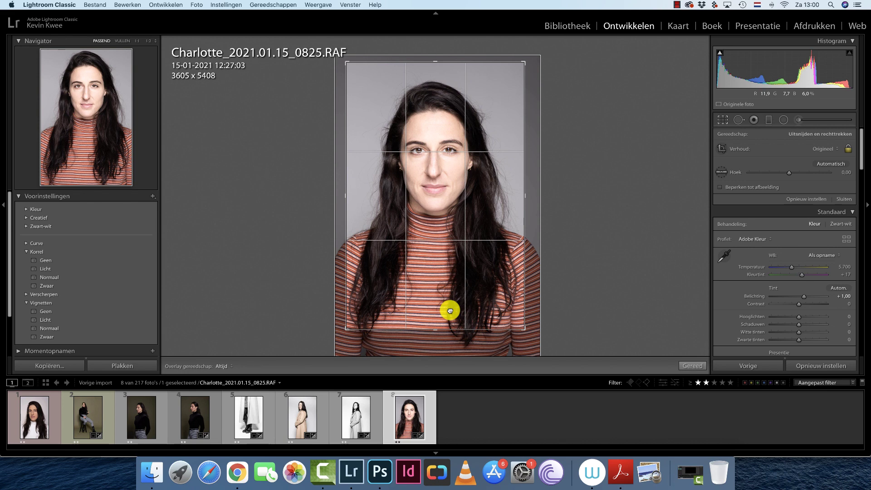
{"action": "left_click_drag", "start_coordinate": [450, 311], "coordinate": [449, 308]}
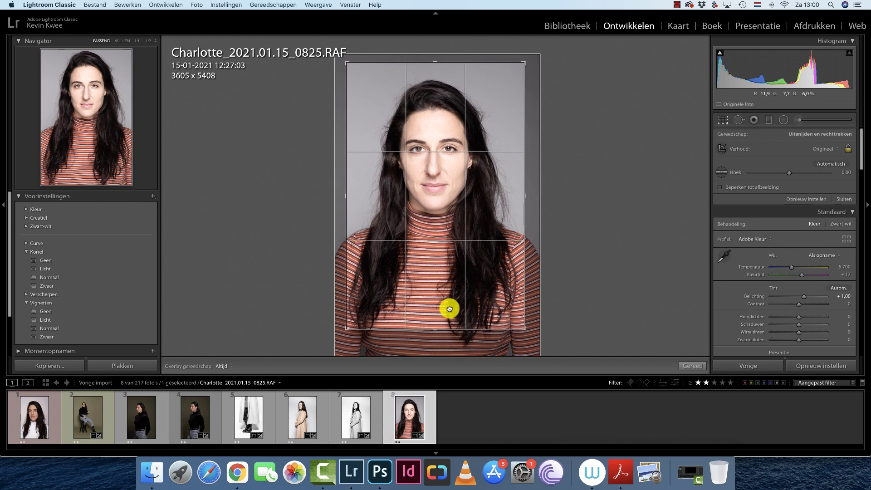
{"action": "left_click_drag", "start_coordinate": [450, 309], "coordinate": [449, 310]}
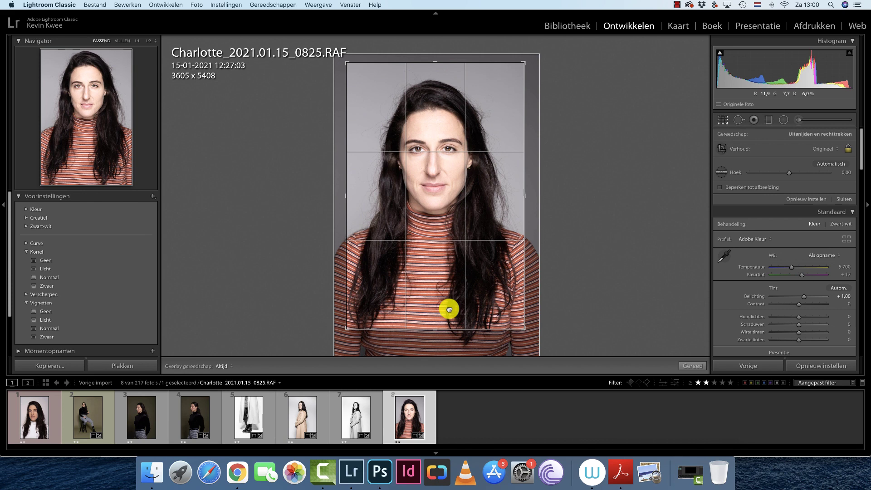
{"action": "left_click_drag", "start_coordinate": [449, 309], "coordinate": [445, 310]}
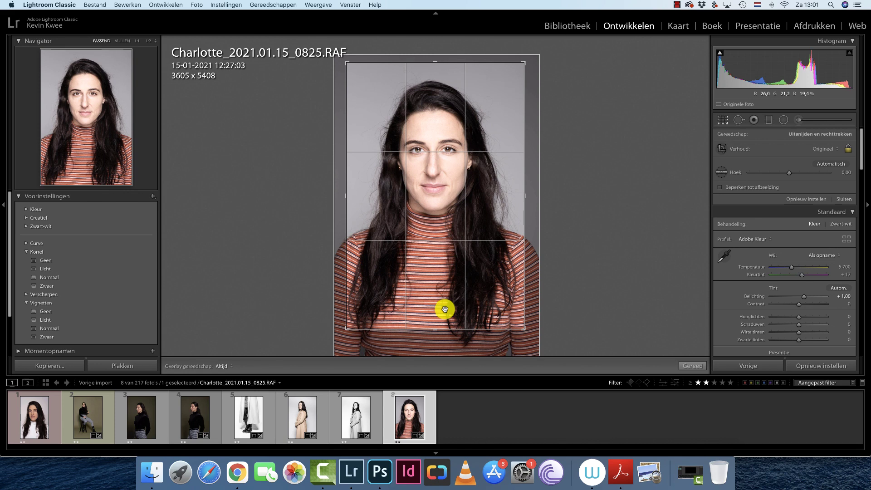
- Check the framing in Lights Off, then commit the 3605 × 5408 crop
{"action": "key", "text": "l"}
{"action": "key", "text": "l"}
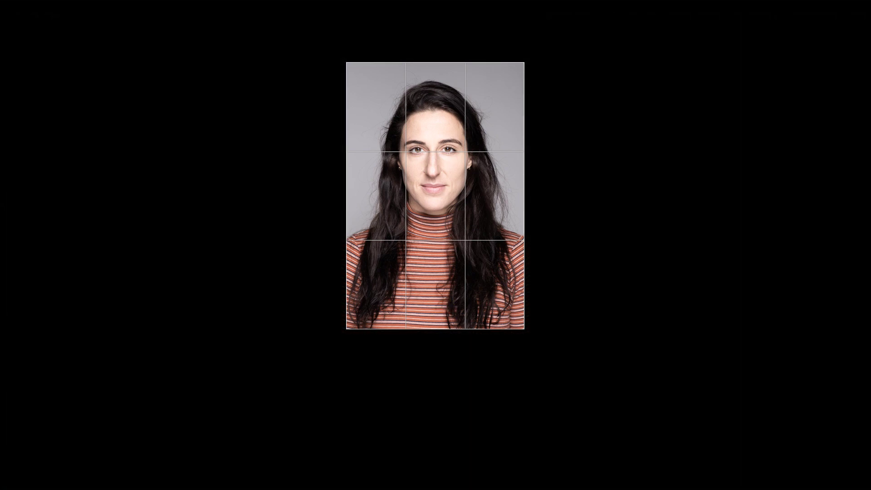
{"action": "key", "text": "l"}
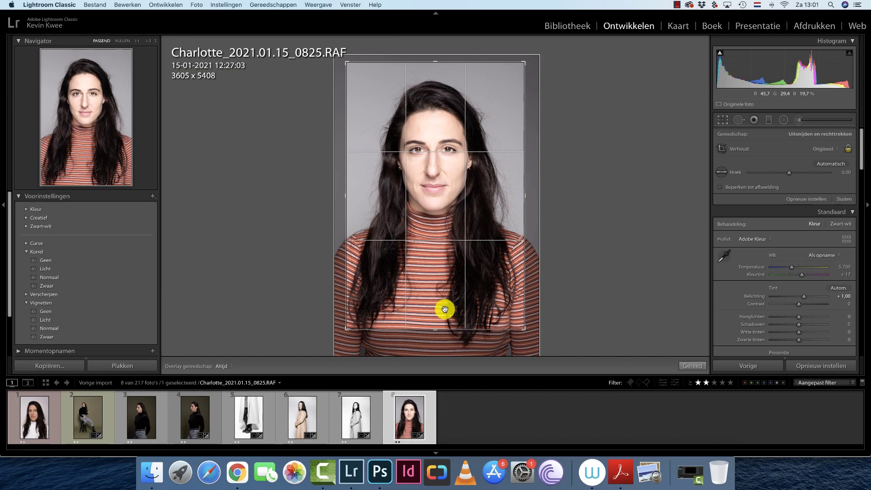
{"action": "key", "text": "r"}
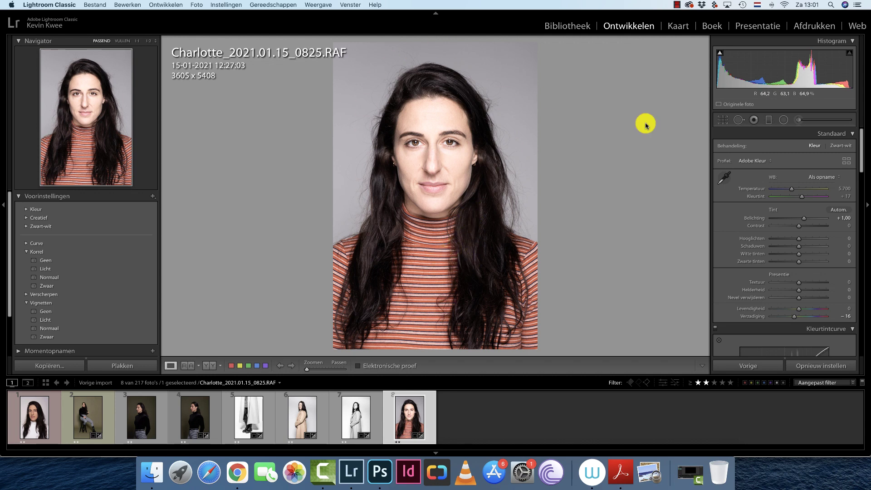
{"action": "left_click", "coordinate": [785, 121]}
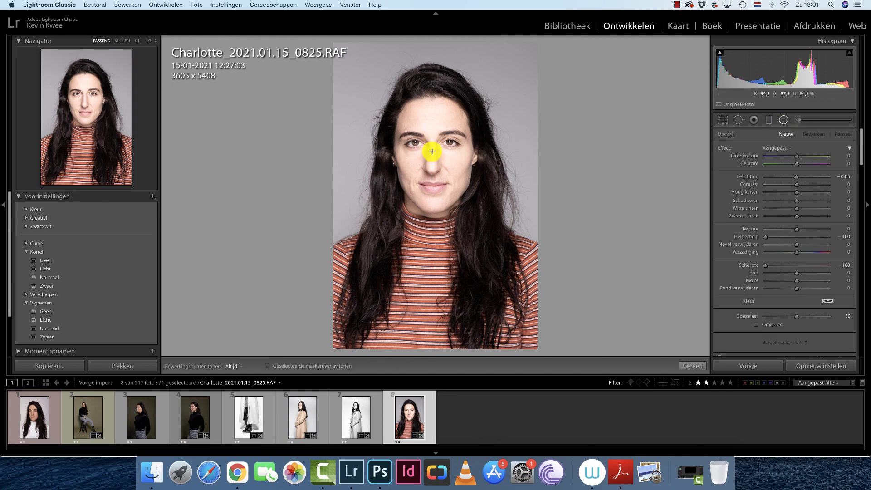
{"action": "left_click_drag", "start_coordinate": [432, 152], "coordinate": [489, 245]}
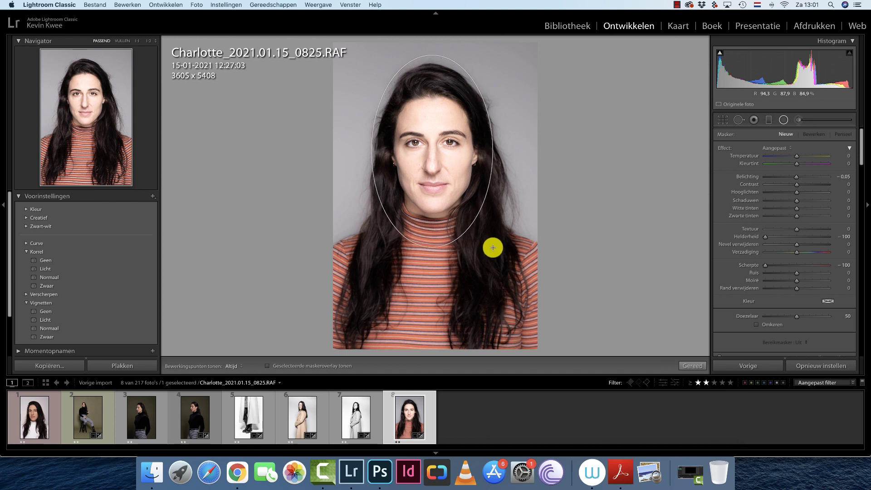
{"action": "left_click_drag", "start_coordinate": [489, 244], "coordinate": [494, 249]}
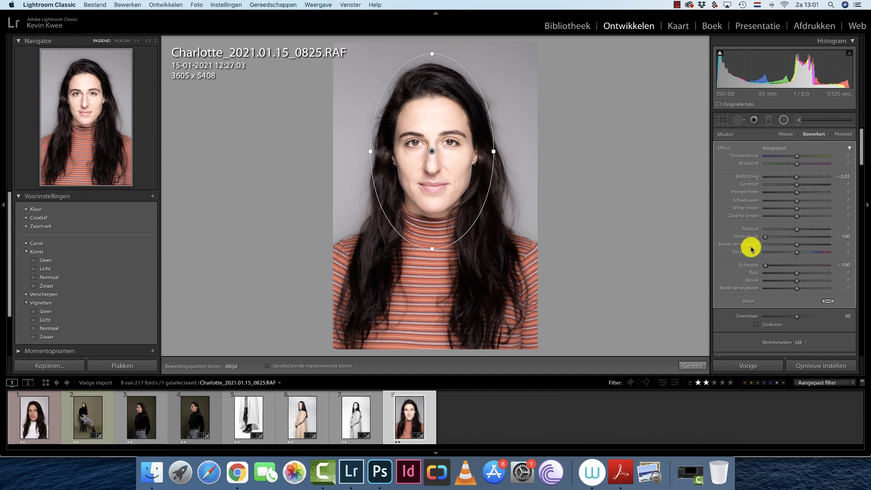
{"action": "double_click", "coordinate": [756, 266]}
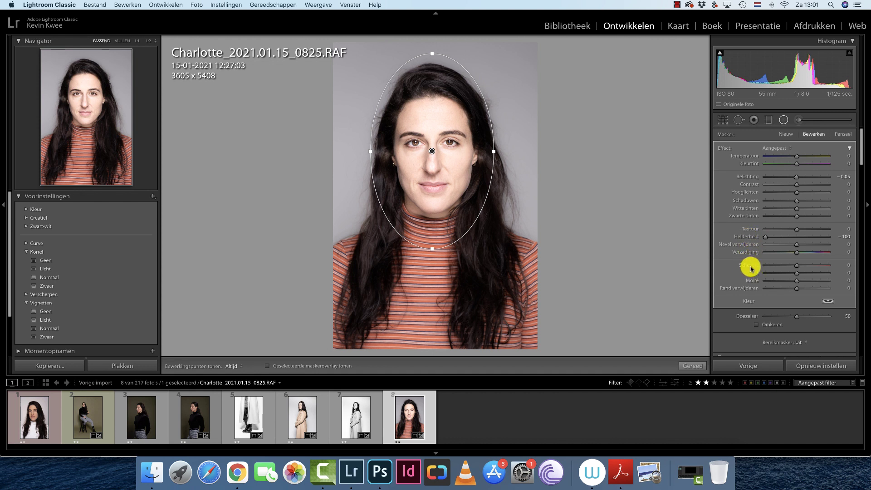
{"action": "double_click", "coordinate": [751, 239]}
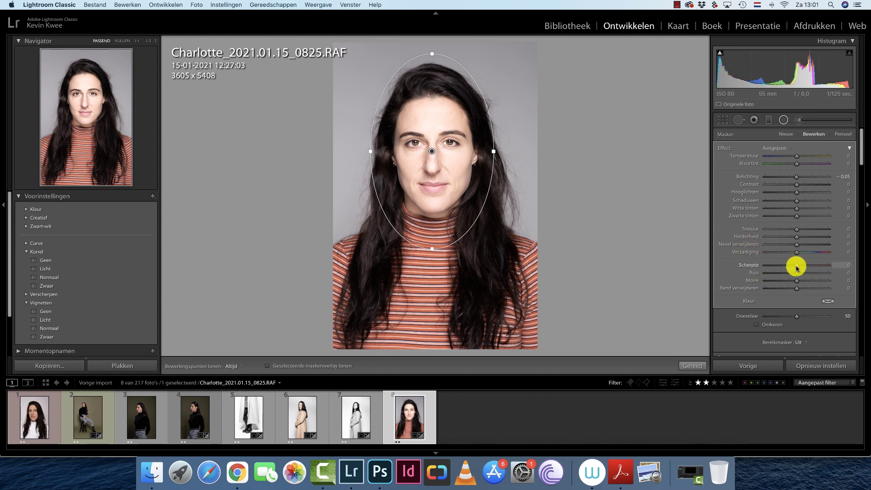
{"action": "left_click_drag", "start_coordinate": [795, 266], "coordinate": [714, 268]}
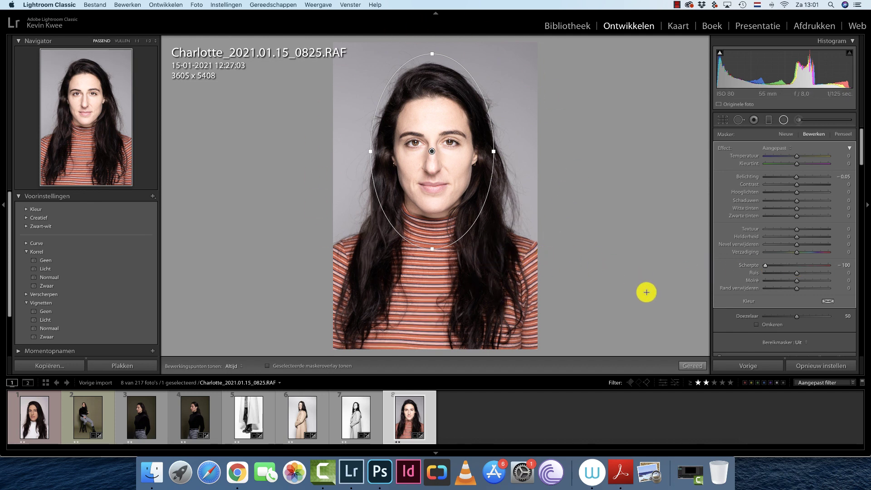
{"action": "left_click", "coordinate": [436, 147]}
{"action": "key", "text": "shift+m"}
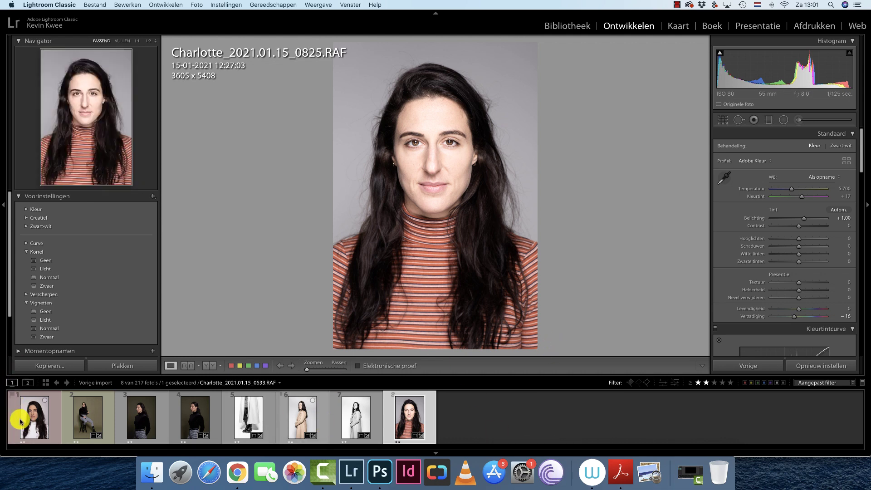
- Make photo 0633 black and white with Saturation -100 and Exposure +2.00
{"action": "mouse_move", "coordinate": [34, 417]}
{"action": "left_click", "coordinate": [38, 423]}
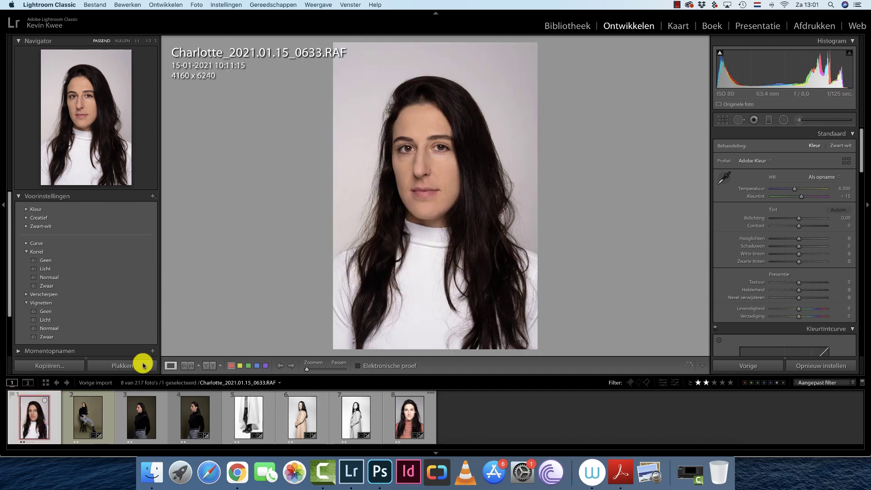
{"action": "left_click_drag", "start_coordinate": [780, 315], "coordinate": [749, 317]}
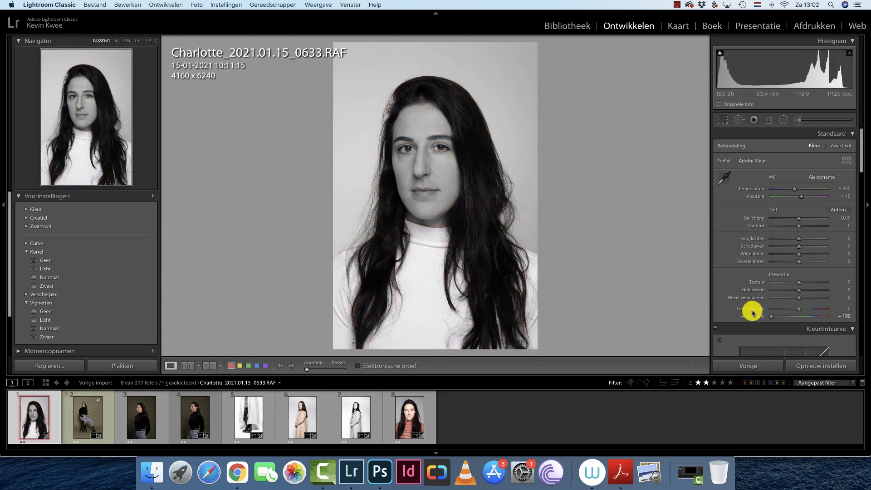
{"action": "left_click_drag", "start_coordinate": [800, 221], "coordinate": [807, 220]}
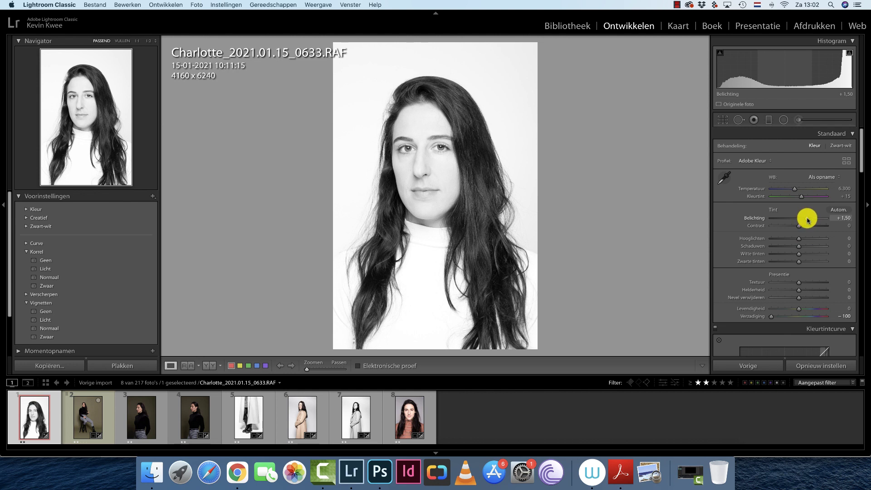
{"action": "left_click_drag", "start_coordinate": [808, 220], "coordinate": [812, 221]}
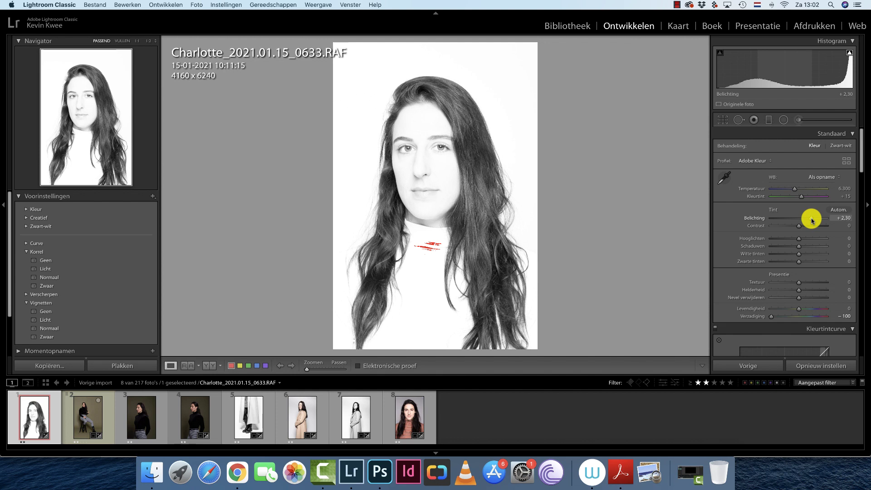
{"action": "left_click_drag", "start_coordinate": [812, 221], "coordinate": [812, 220]}
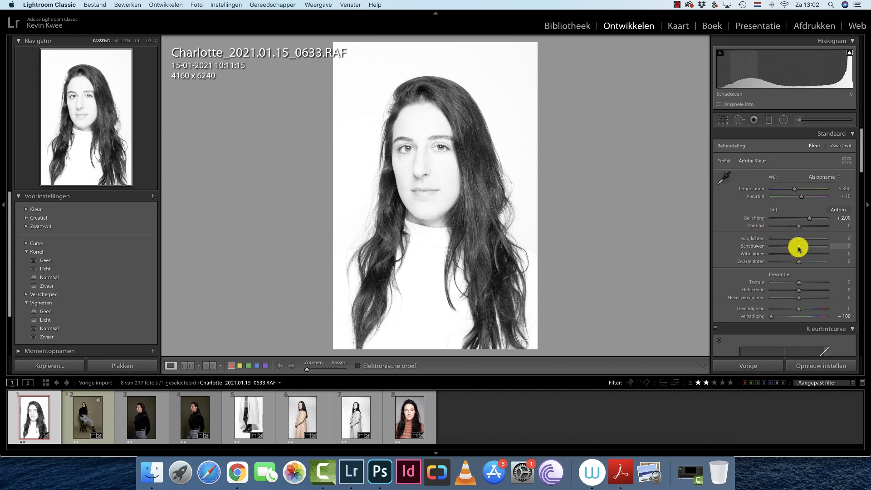
- Set Shadows -40, Blacks -26, Texture +23 and Clarity +31
{"action": "left_click_drag", "start_coordinate": [799, 248], "coordinate": [735, 266]}
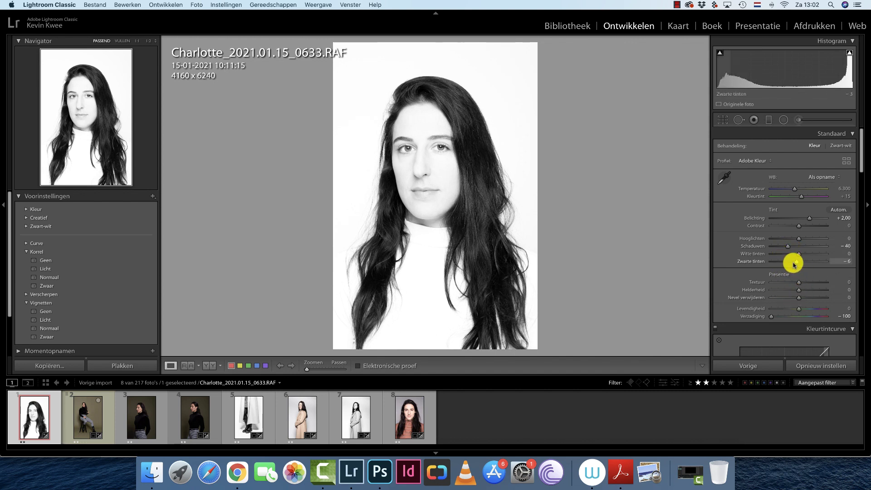
{"action": "double_click", "coordinate": [753, 262]}
{"action": "left_click_drag", "start_coordinate": [793, 263], "coordinate": [792, 263]}
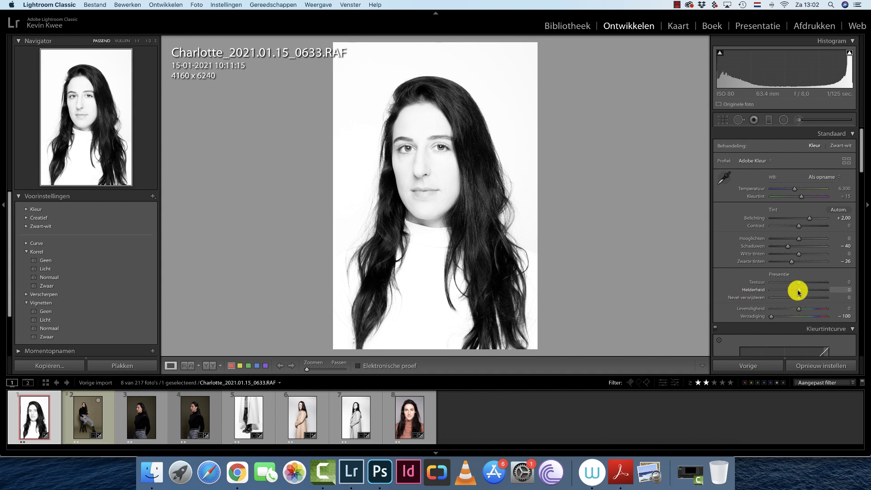
{"action": "left_click_drag", "start_coordinate": [799, 293], "coordinate": [800, 284]}
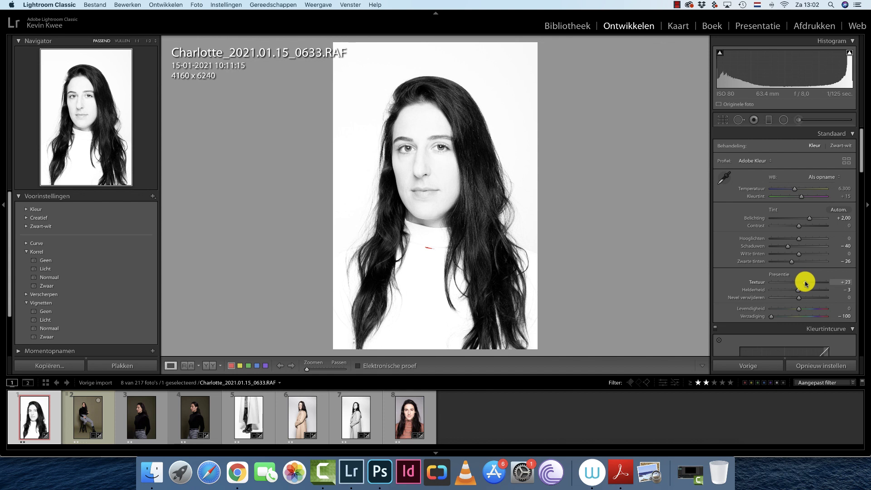
{"action": "left_click_drag", "start_coordinate": [798, 291], "coordinate": [811, 296]}
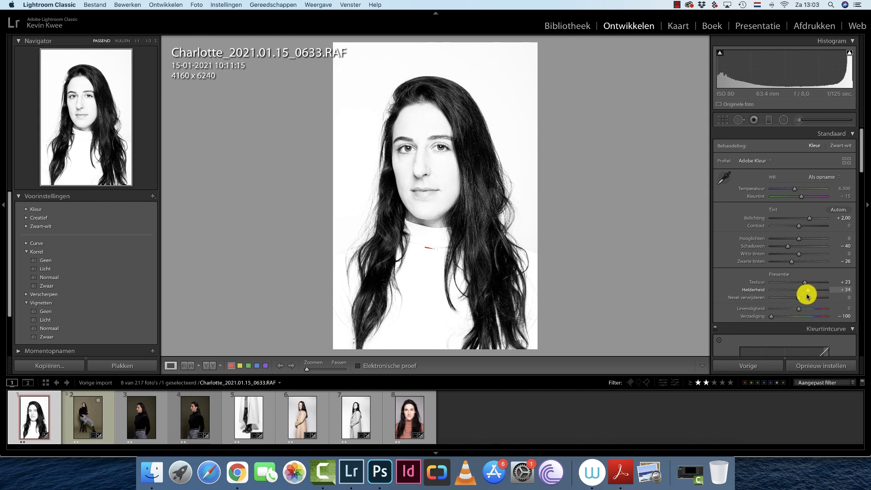
{"action": "left_click_drag", "start_coordinate": [808, 296], "coordinate": [810, 297]}
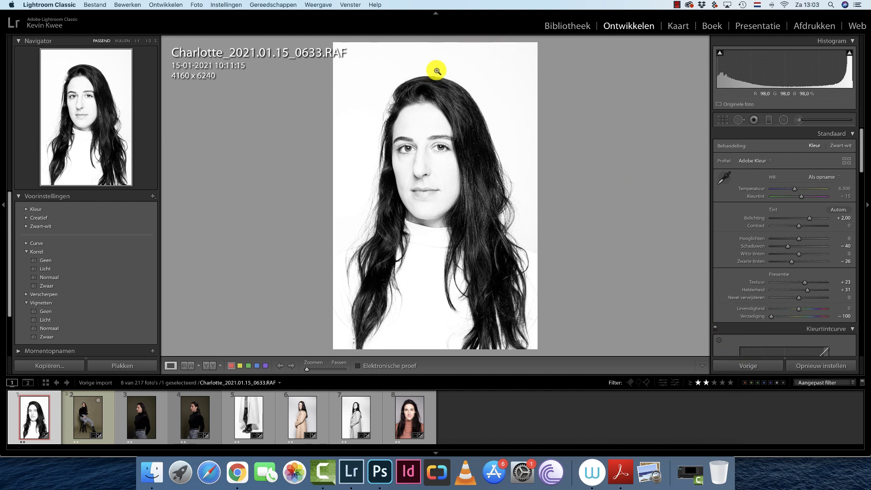
- Trim the top of photo 0633 with aspect ratio locked and apply the crop
{"action": "key", "text": "r"}
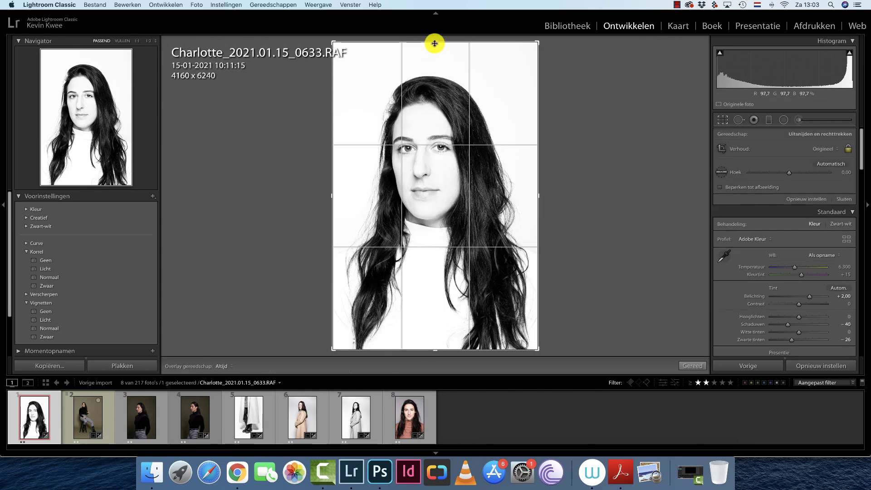
{"action": "left_click_drag", "start_coordinate": [435, 44], "coordinate": [431, 55]}
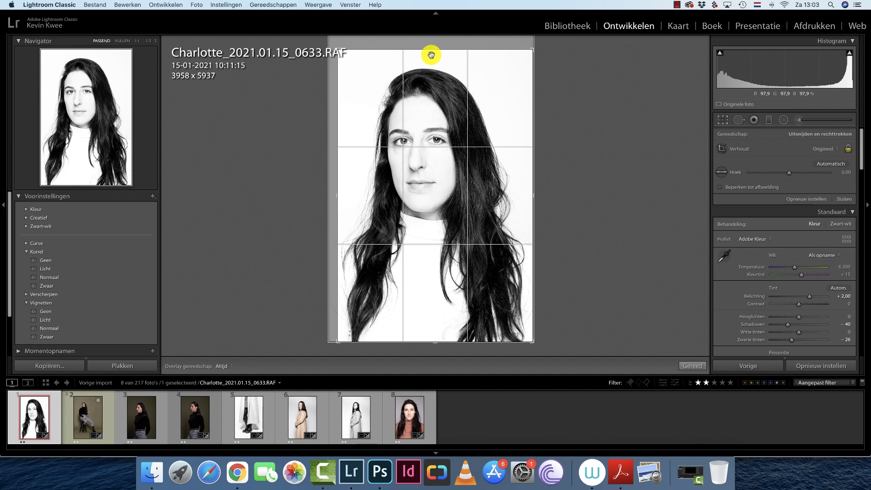
{"action": "key", "text": "Return"}
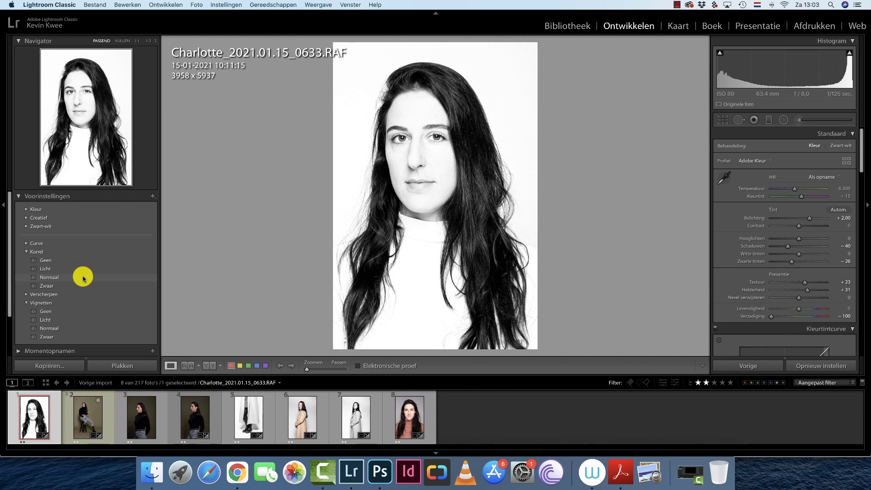
- Apply Korrel Normaal to the turtleneck and coat portraits, and Korrel Zwaar to the boots photo
{"action": "left_click", "coordinate": [83, 278]}
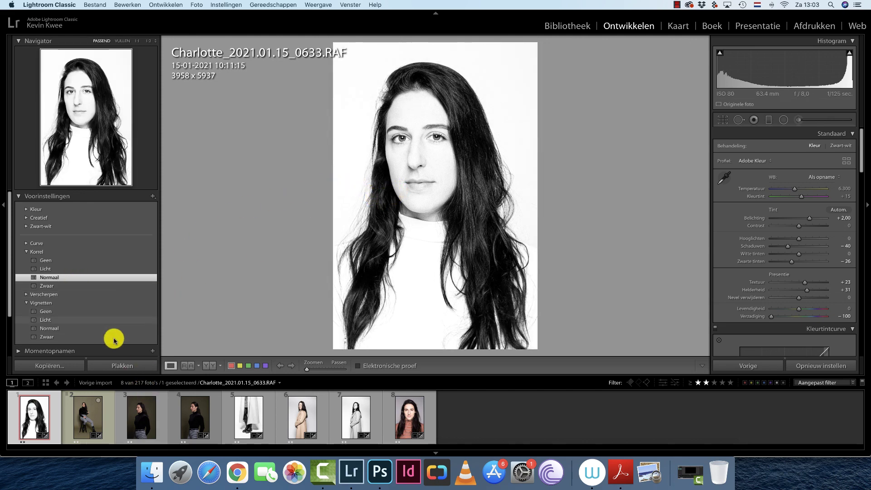
{"action": "left_click", "coordinate": [249, 418]}
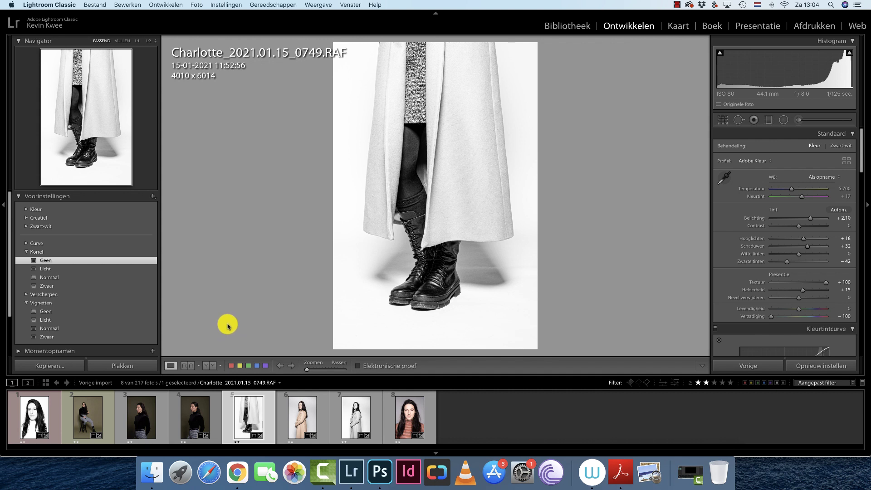
{"action": "left_click", "coordinate": [74, 287]}
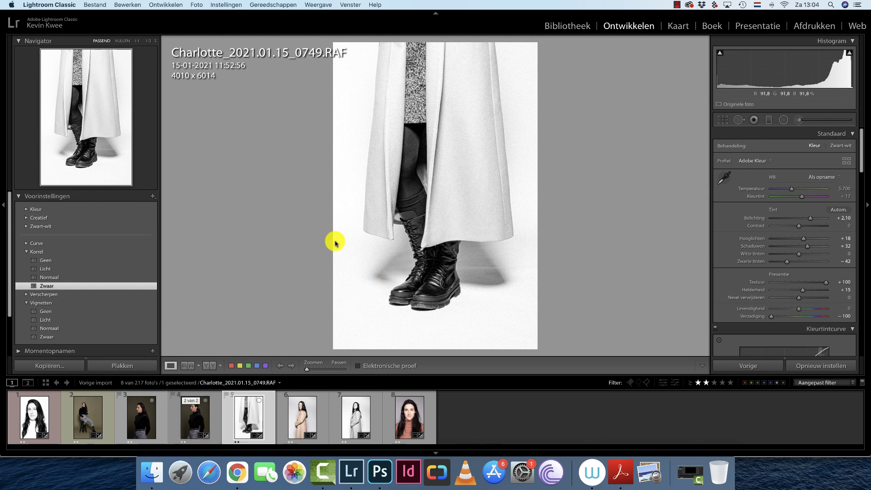
{"action": "left_click", "coordinate": [355, 415]}
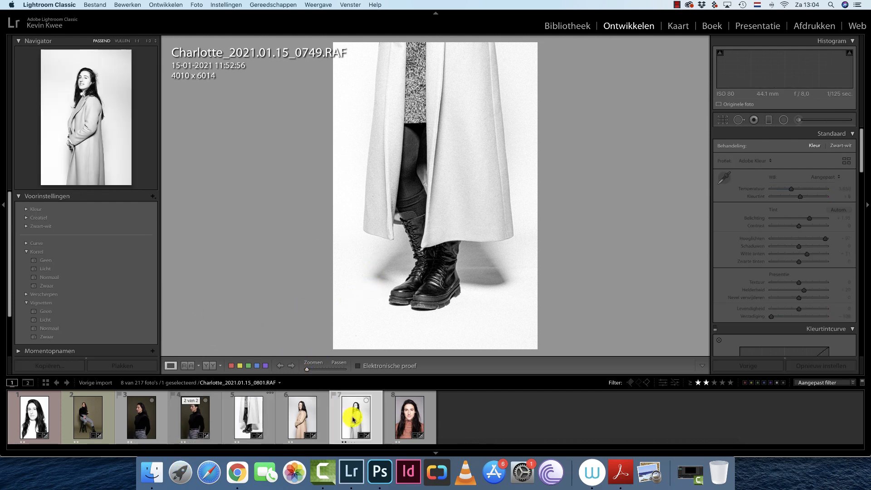
{"action": "left_click", "coordinate": [84, 278]}
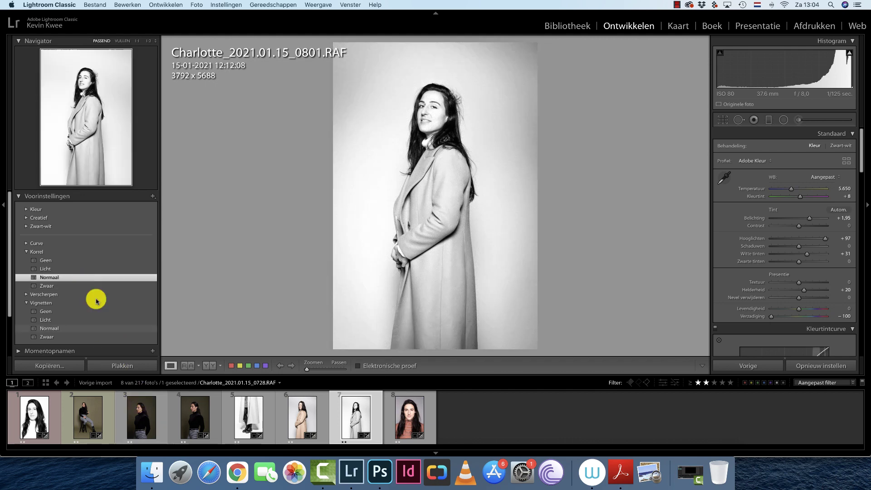
{"action": "left_click", "coordinate": [78, 287]}
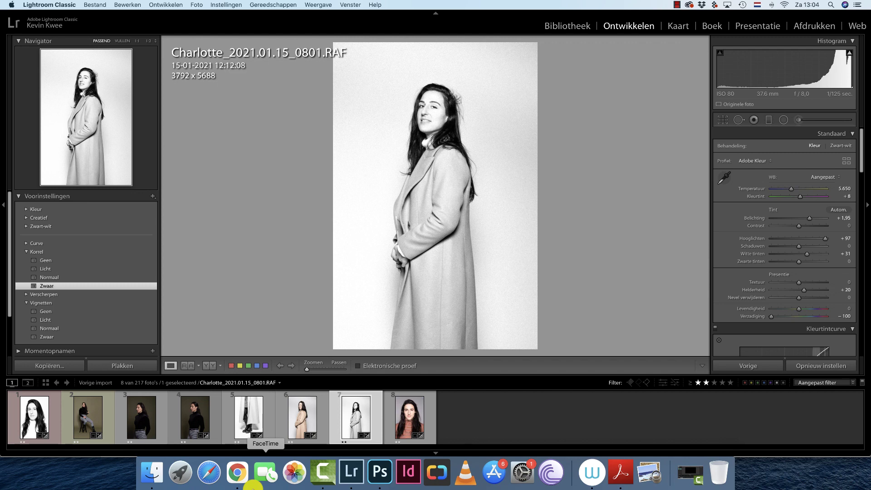
{"action": "left_click", "coordinate": [73, 278]}
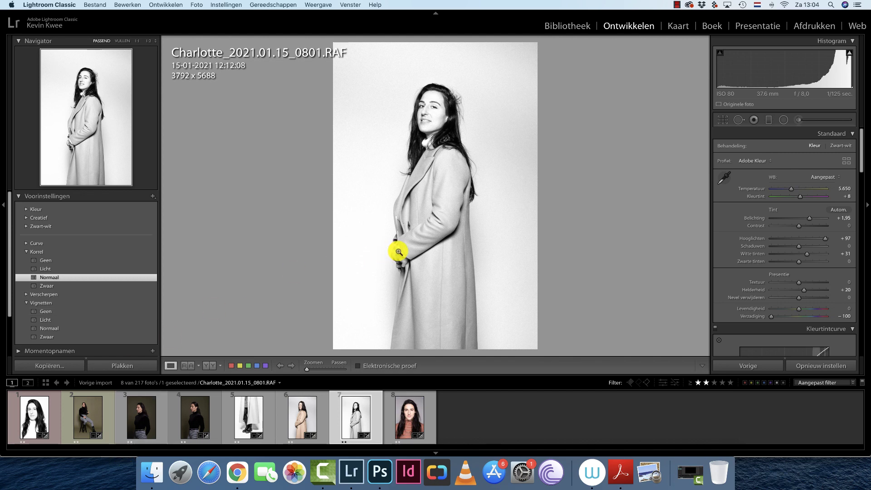
- Close the crop overlay and set coat photo 0801 to exposure +2.30 and shadows −13
{"action": "key", "text": "k"}
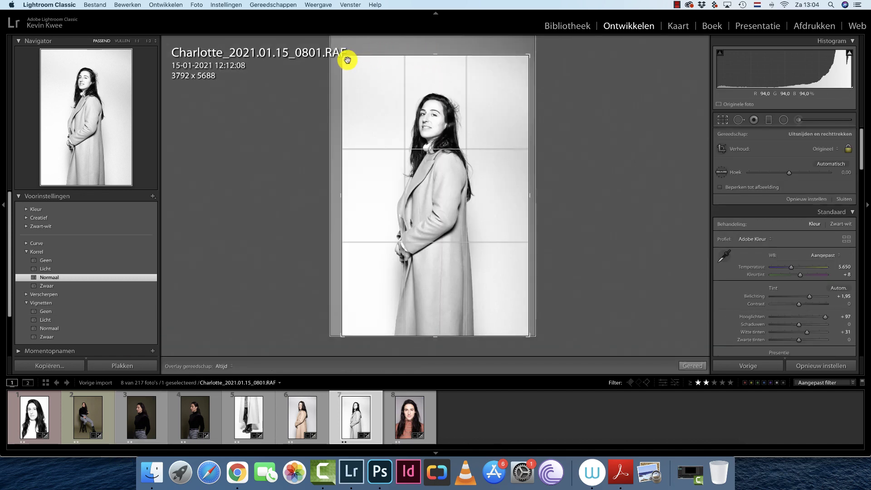
{"action": "key", "text": "r"}
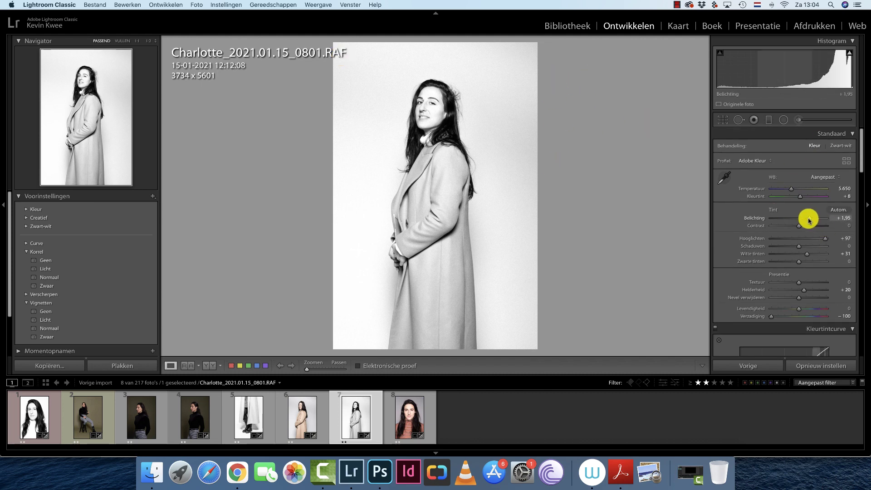
{"action": "left_click_drag", "start_coordinate": [811, 221], "coordinate": [812, 221]}
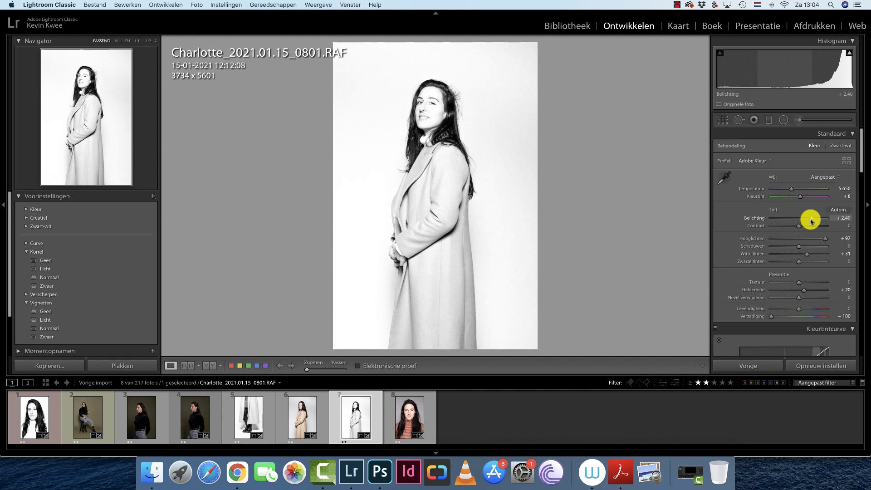
{"action": "left_click_drag", "start_coordinate": [812, 221], "coordinate": [811, 221]}
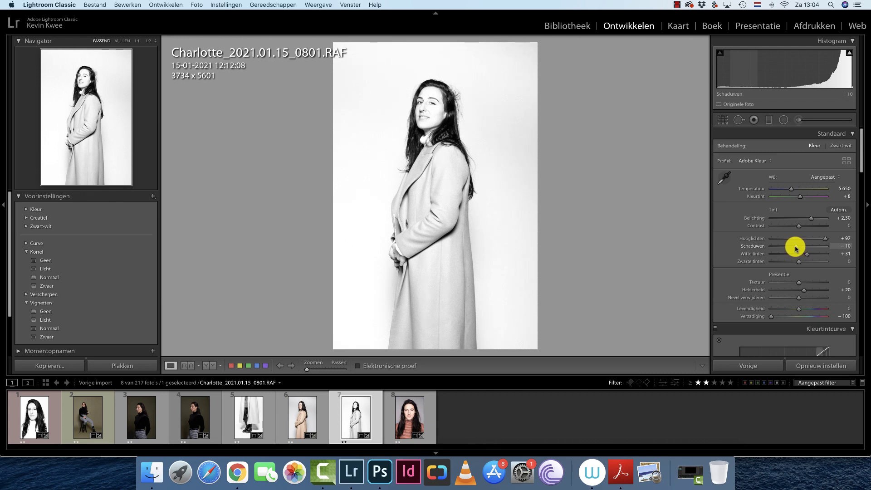
{"action": "left_click_drag", "start_coordinate": [797, 248], "coordinate": [791, 246]}
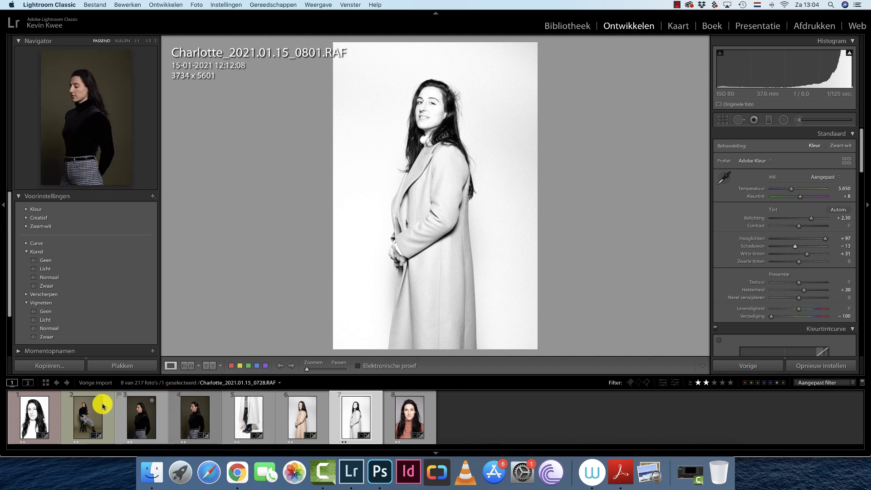
- Open seated photo 0674, reposition the sitter in a tighter crop using Lights Out, and apply it
{"action": "left_click", "coordinate": [90, 418]}
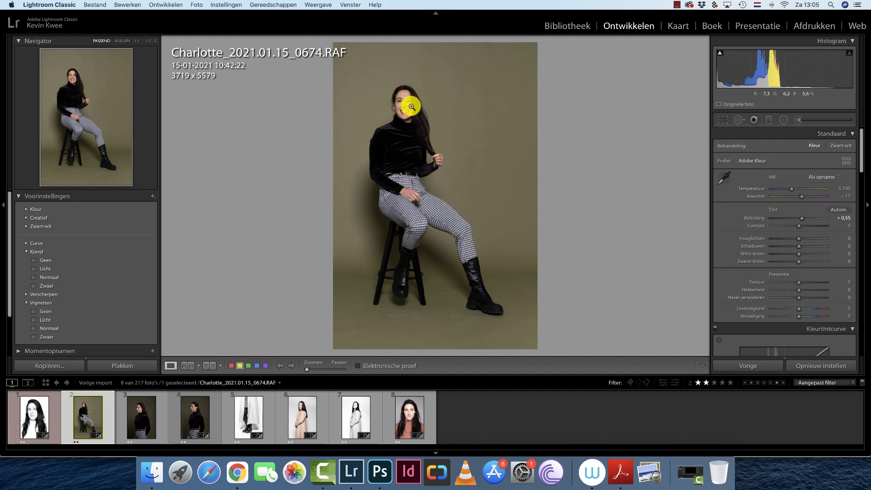
{"action": "key", "text": "r"}
{"action": "mouse_move", "coordinate": [408, 95]}
{"action": "left_mouse_down"}
{"action": "mouse_move", "coordinate": [399, 140]}
{"action": "mouse_move", "coordinate": [434, 191]}
{"action": "left_mouse_up"}
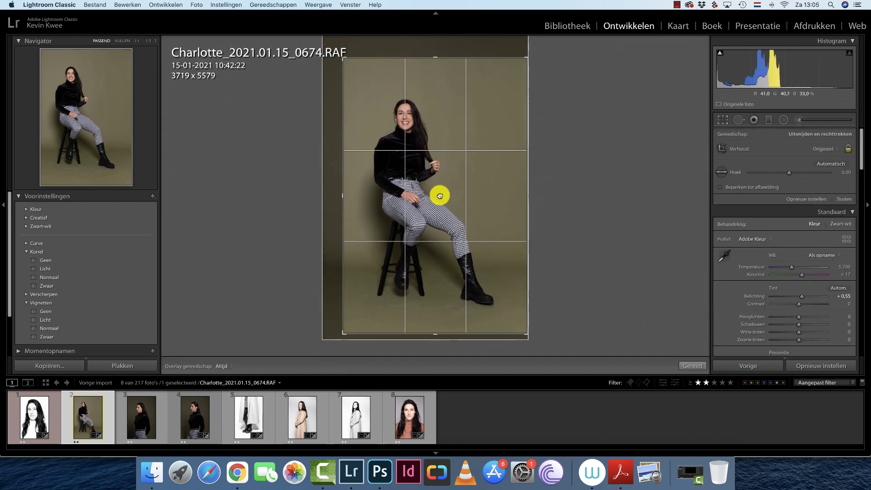
{"action": "key", "text": "l"}
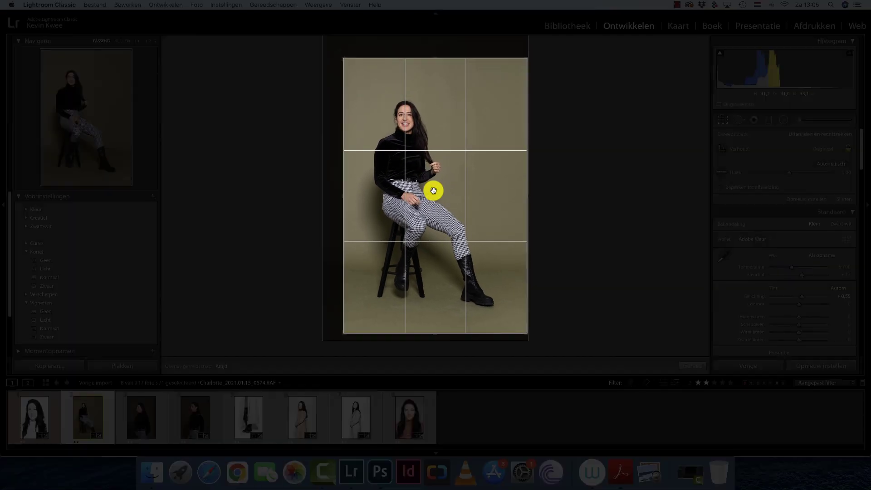
{"action": "key", "text": "l"}
{"action": "mouse_move", "coordinate": [480, 200]}
{"action": "left_mouse_down"}
{"action": "mouse_move", "coordinate": [456, 199]}
{"action": "mouse_move", "coordinate": [457, 189]}
{"action": "mouse_move", "coordinate": [469, 195]}
{"action": "left_mouse_up"}
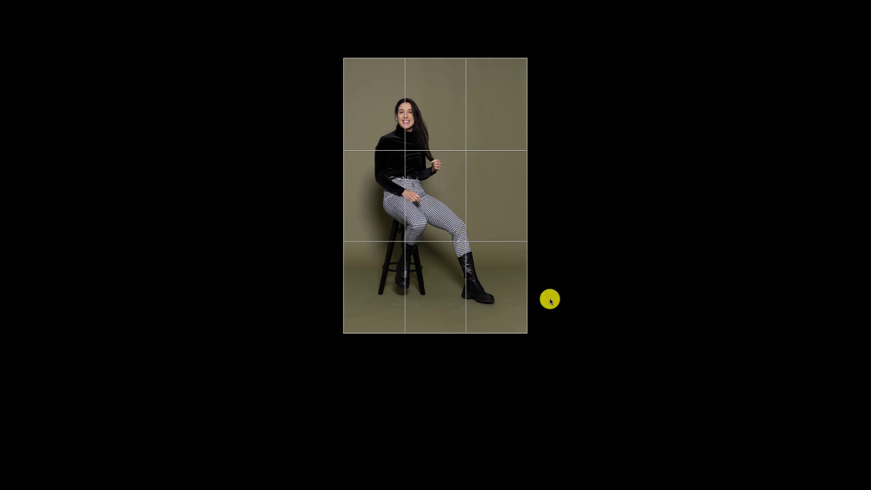
{"action": "key", "text": "Return"}
{"action": "key", "text": "l"}
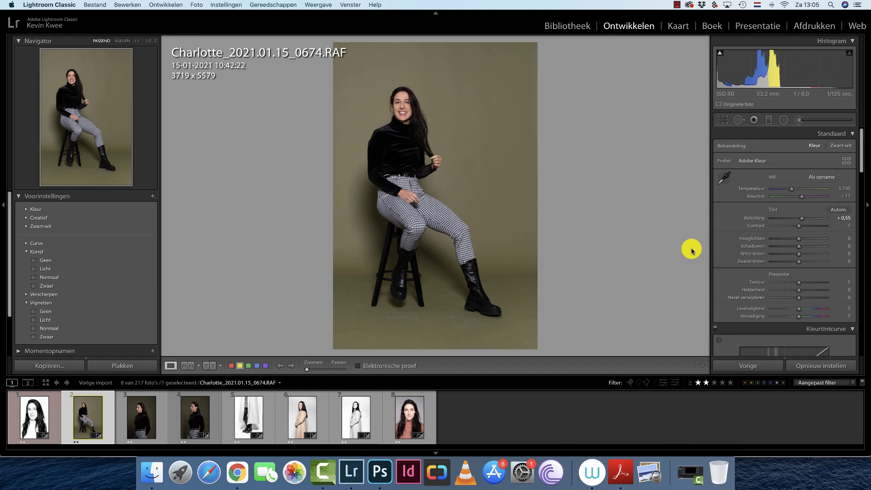
- Add a little texture and raise exposure to +1.20 on photo 0674
{"action": "scroll", "coordinate": [794, 298], "scroll_direction": "down", "scroll_amount": 3}
{"action": "scroll", "coordinate": [784, 292], "scroll_direction": "down", "scroll_amount": 3}
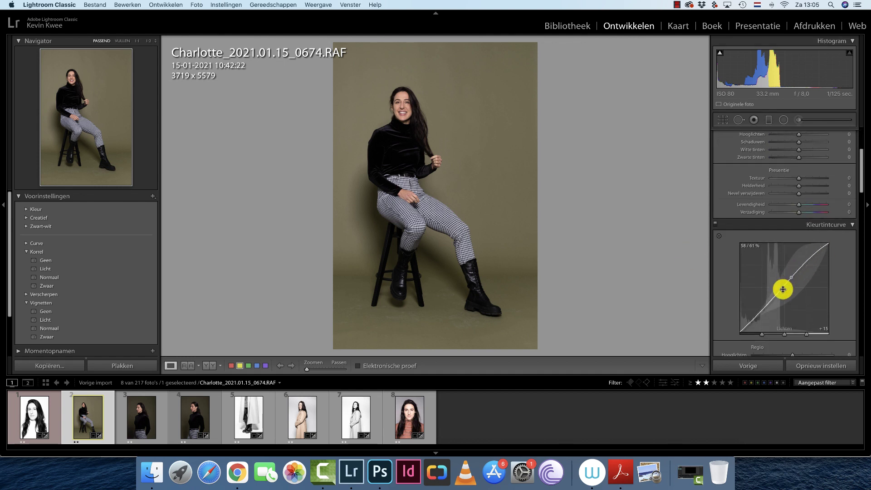
{"action": "scroll", "coordinate": [783, 230], "scroll_direction": "up", "scroll_amount": 2}
{"action": "scroll", "coordinate": [792, 234], "scroll_direction": "up", "scroll_amount": 3}
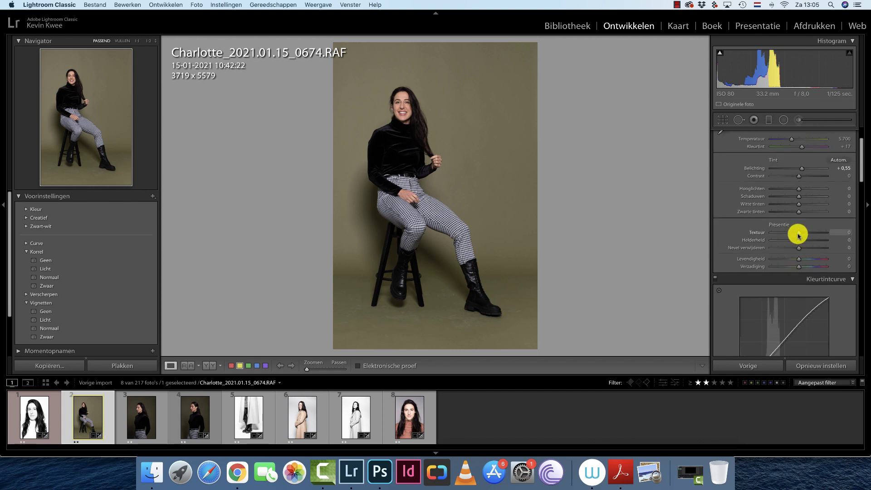
{"action": "mouse_move", "coordinate": [799, 235]}
{"action": "left_mouse_down"}
{"action": "mouse_move", "coordinate": [806, 242]}
{"action": "mouse_move", "coordinate": [807, 221]}
{"action": "left_mouse_up"}
{"action": "scroll", "coordinate": [798, 179], "scroll_direction": "up", "scroll_amount": 3}
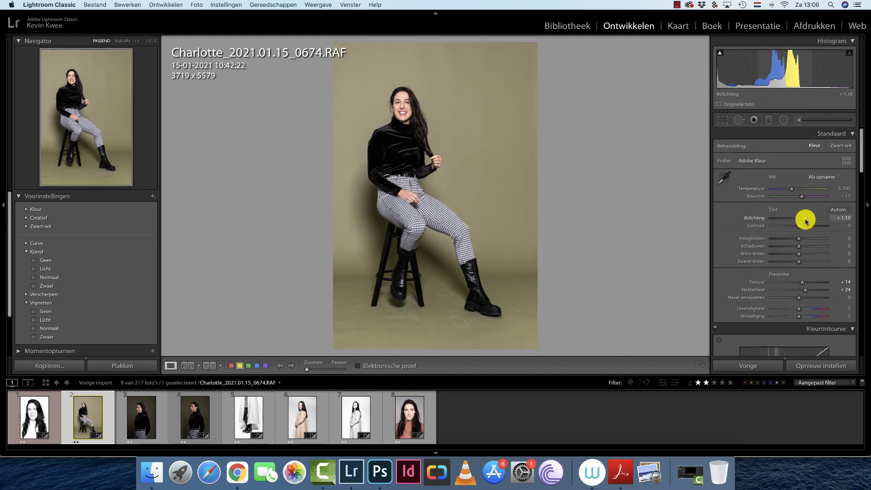
{"action": "left_click_drag", "start_coordinate": [806, 221], "coordinate": [808, 222]}
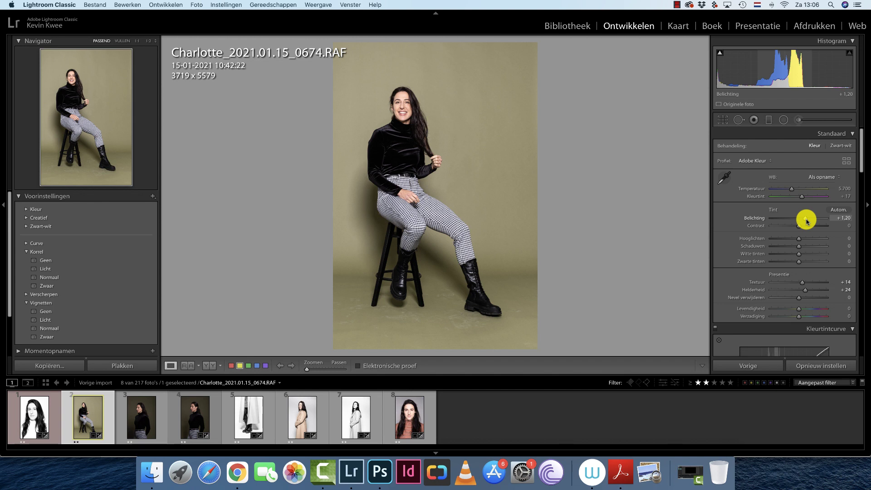
- Set the HSL green saturation to +98 and green luminance to −66
{"action": "scroll", "coordinate": [768, 250], "scroll_direction": "down", "scroll_amount": 5}
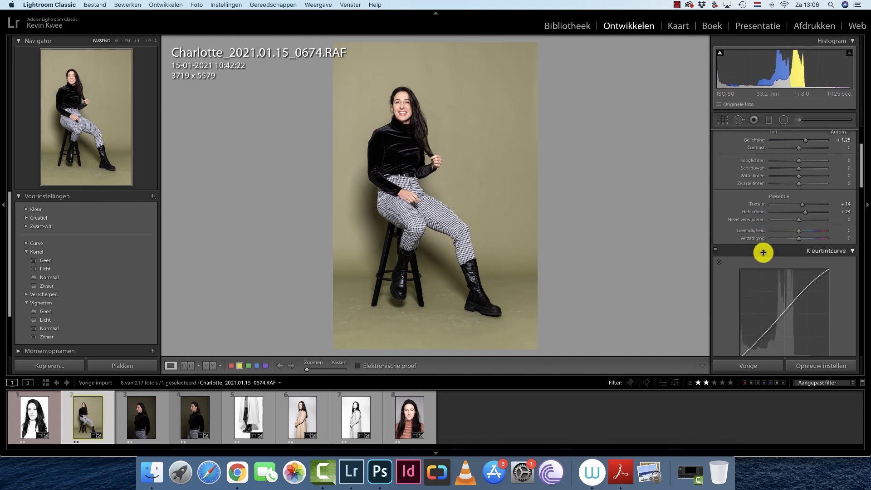
{"action": "scroll", "coordinate": [770, 250], "scroll_direction": "down", "scroll_amount": 5}
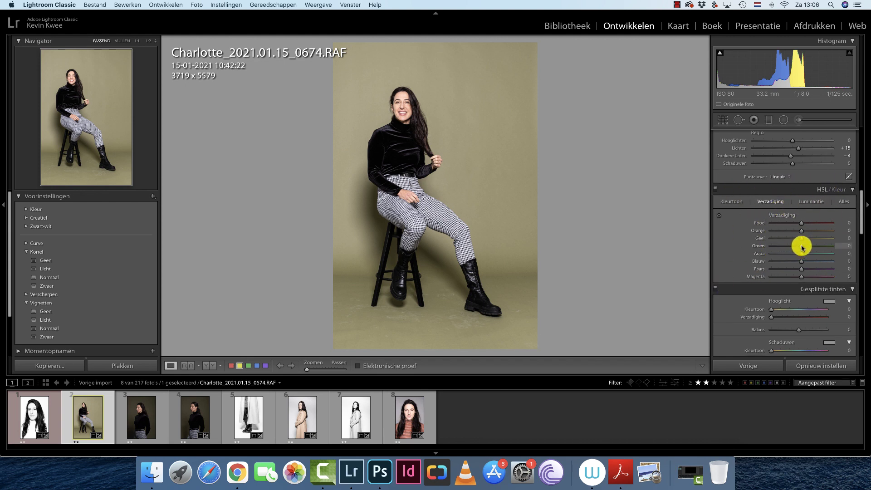
{"action": "mouse_move", "coordinate": [803, 247]}
{"action": "left_mouse_down"}
{"action": "mouse_move", "coordinate": [746, 256]}
{"action": "mouse_move", "coordinate": [802, 250]}
{"action": "left_mouse_up"}
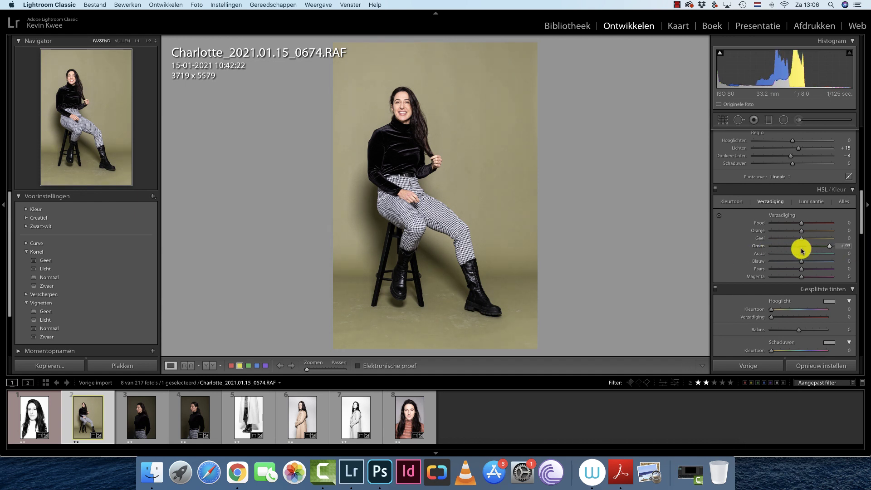
{"action": "mouse_move", "coordinate": [803, 250]}
{"action": "left_mouse_down"}
{"action": "mouse_move", "coordinate": [791, 253]}
{"action": "mouse_move", "coordinate": [864, 247]}
{"action": "left_mouse_up"}
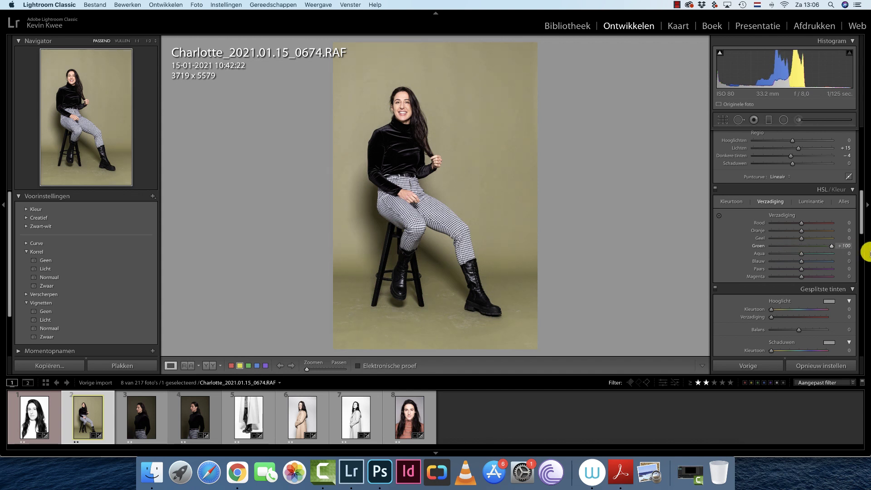
{"action": "left_click", "coordinate": [810, 201]}
{"action": "mouse_move", "coordinate": [802, 246]}
{"action": "left_mouse_down"}
{"action": "mouse_move", "coordinate": [780, 245]}
{"action": "mouse_move", "coordinate": [844, 251]}
{"action": "mouse_move", "coordinate": [766, 257]}
{"action": "left_mouse_up"}
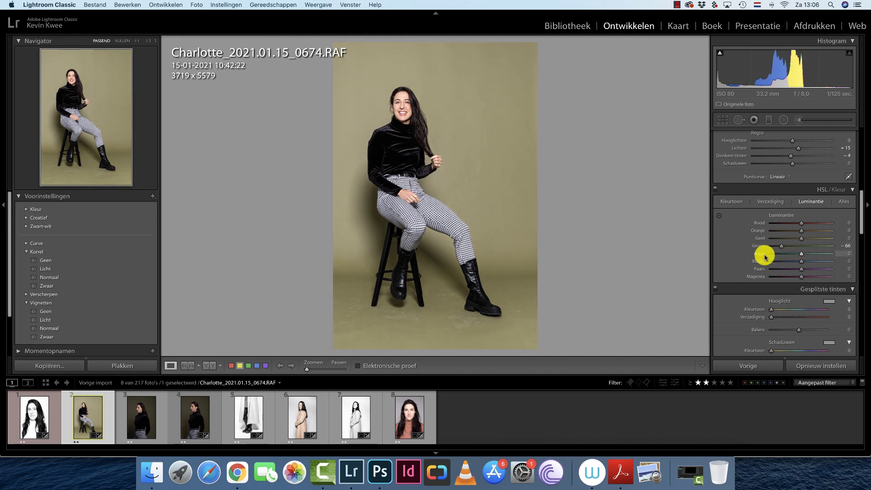
{"action": "left_click", "coordinate": [776, 200]}
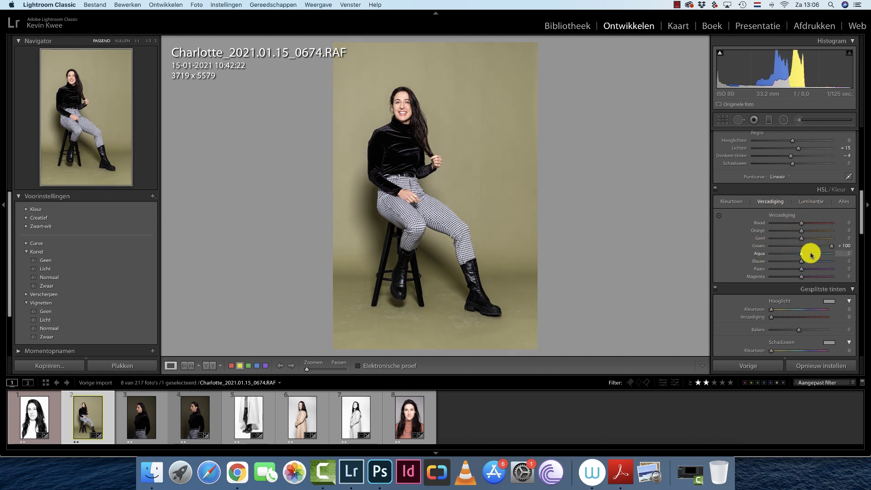
{"action": "mouse_move", "coordinate": [828, 245]}
{"action": "left_mouse_down"}
{"action": "mouse_move", "coordinate": [769, 252]}
{"action": "mouse_move", "coordinate": [852, 247]}
{"action": "mouse_move", "coordinate": [715, 249]}
{"action": "mouse_move", "coordinate": [831, 253]}
{"action": "left_mouse_up"}
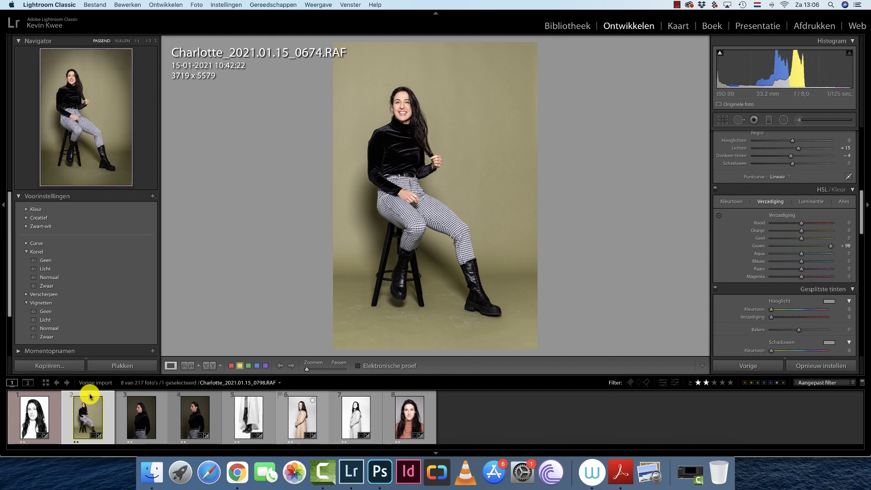
- Browse the headshot, seated, profile, boots, coat and striped-top photos, ending on coat photo 0798
{"action": "left_click", "coordinate": [34, 416]}
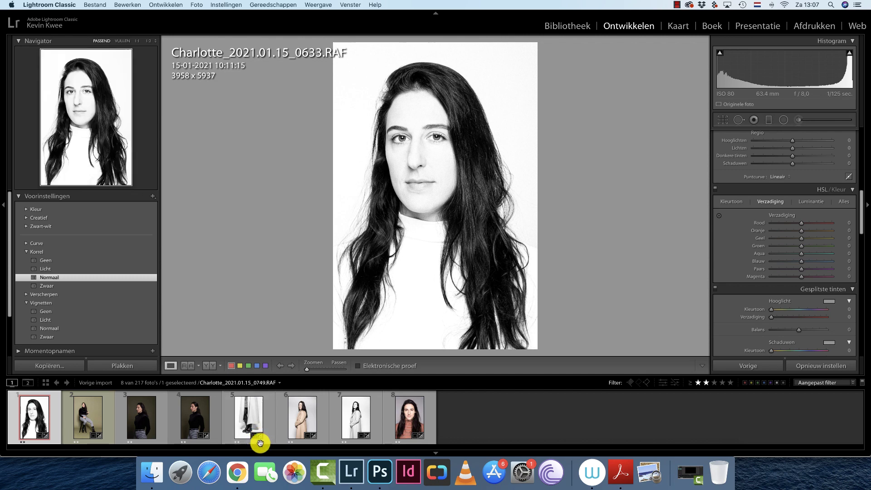
{"action": "left_click", "coordinate": [87, 414]}
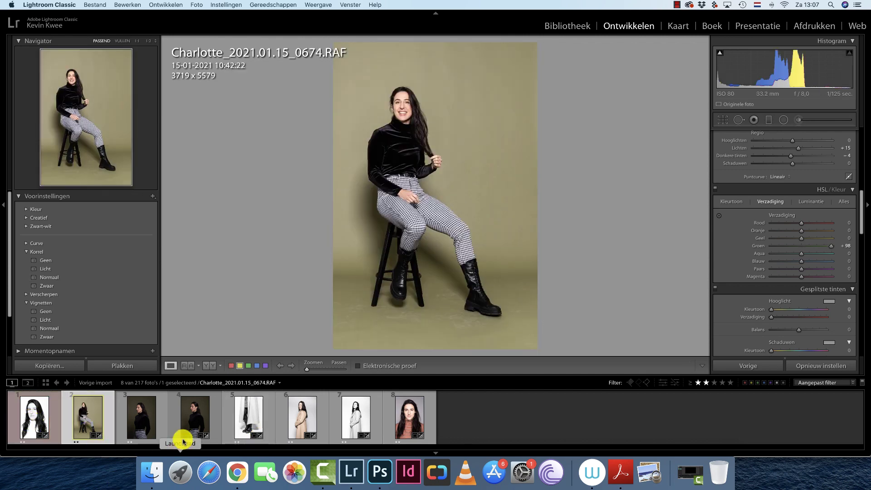
{"action": "left_click", "coordinate": [147, 425]}
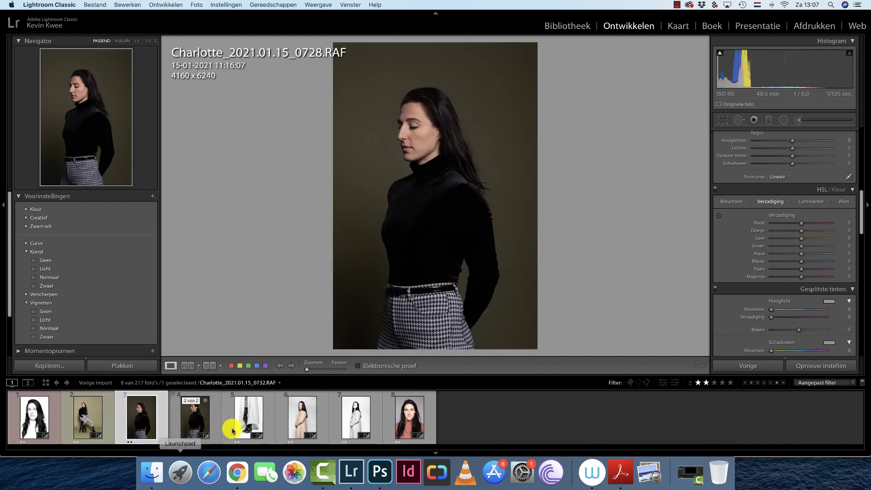
{"action": "left_click", "coordinate": [244, 418]}
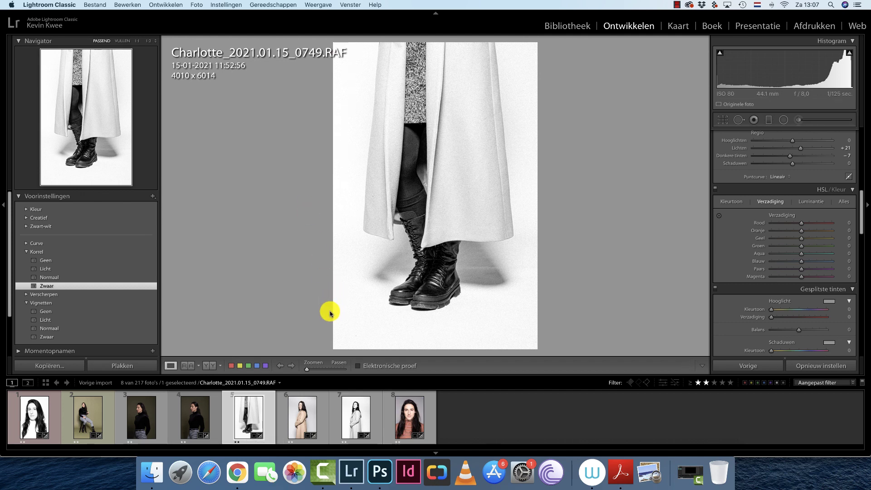
{"action": "left_click", "coordinate": [297, 423]}
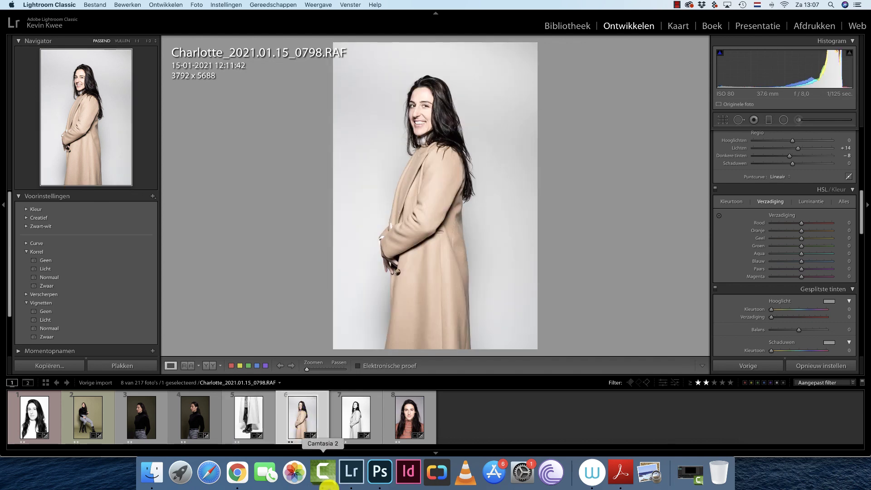
{"action": "left_click", "coordinate": [401, 415]}
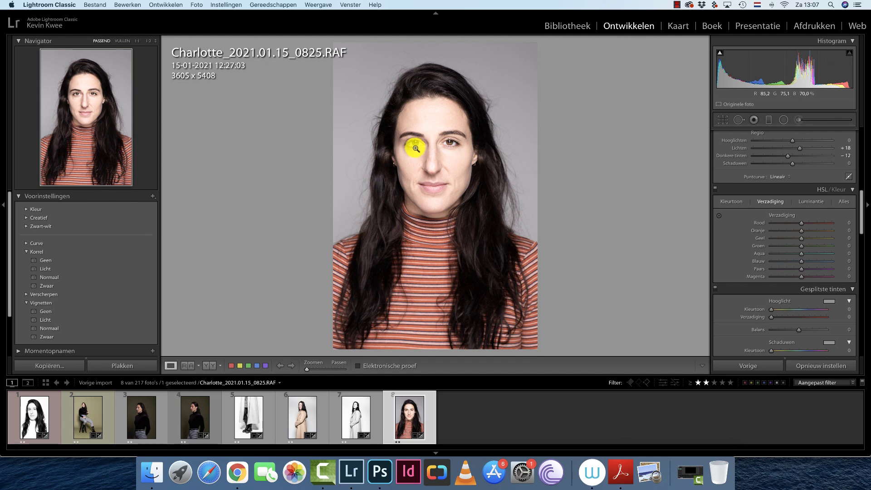
{"action": "left_click", "coordinate": [295, 407]}
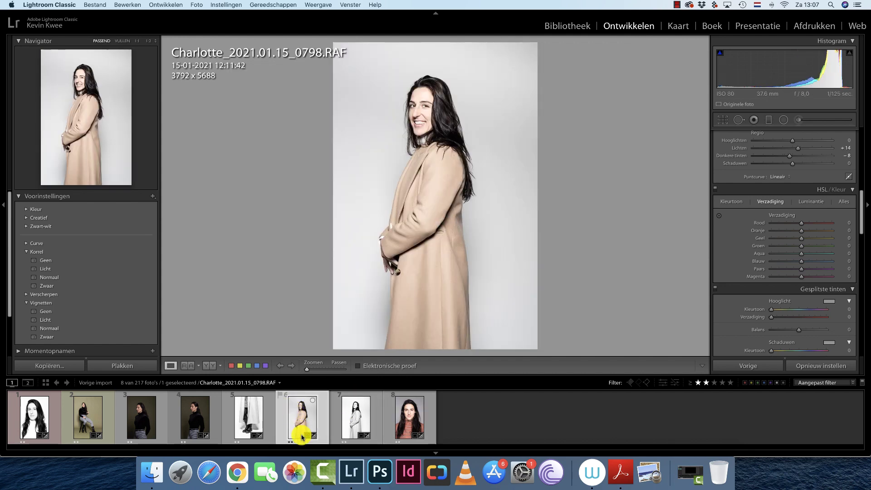